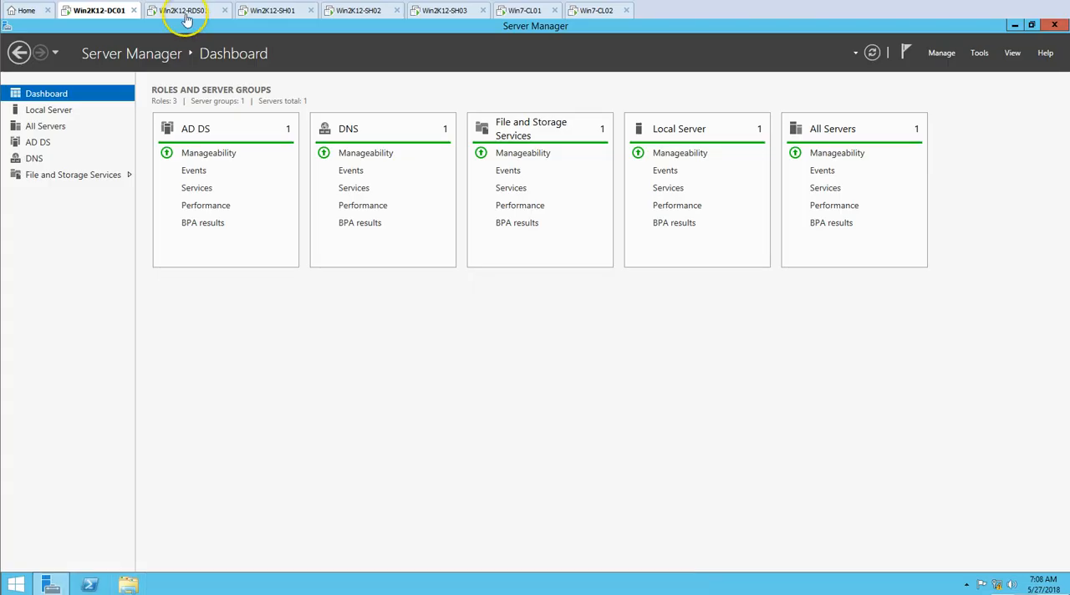
# On Win2K12-RDS01, review the Remote Desktop Services deployment servers and the role installed on each, including the session hosts
pyautogui.click(184, 11)
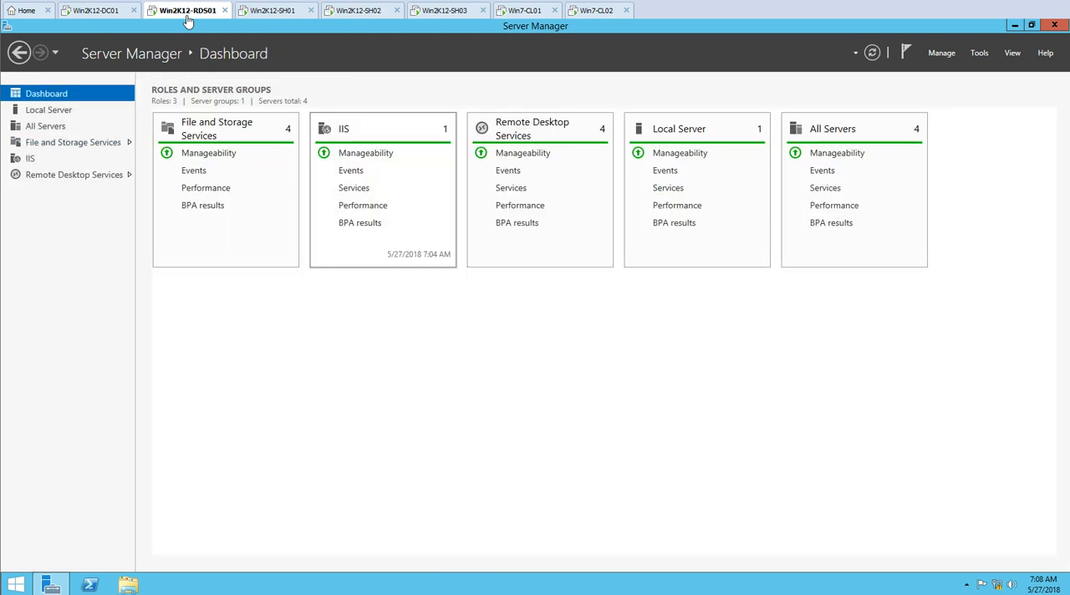
pyautogui.click(67, 175)
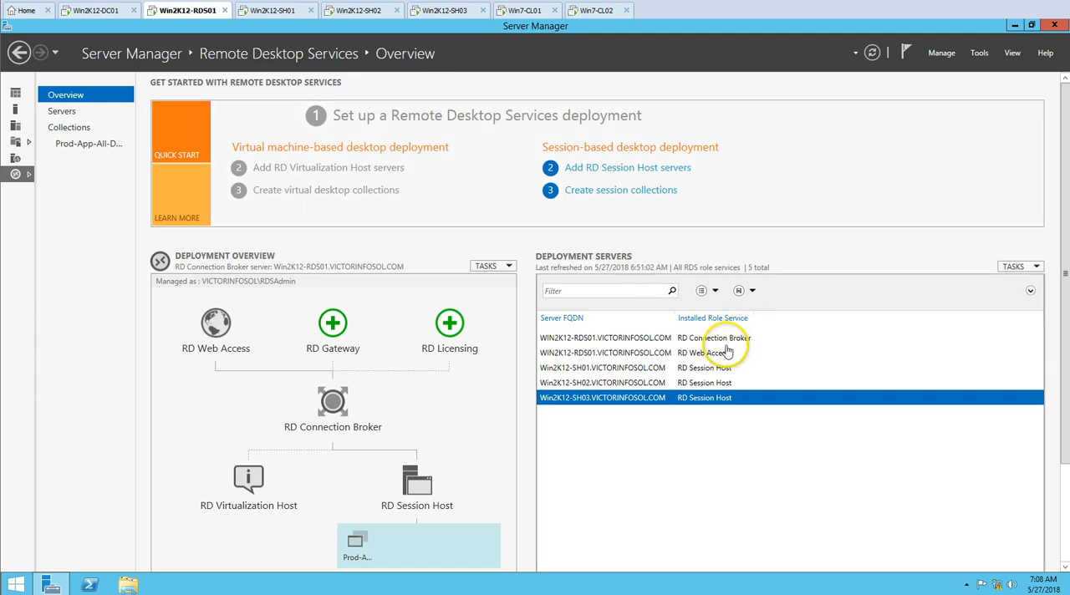
pyautogui.click(709, 338)
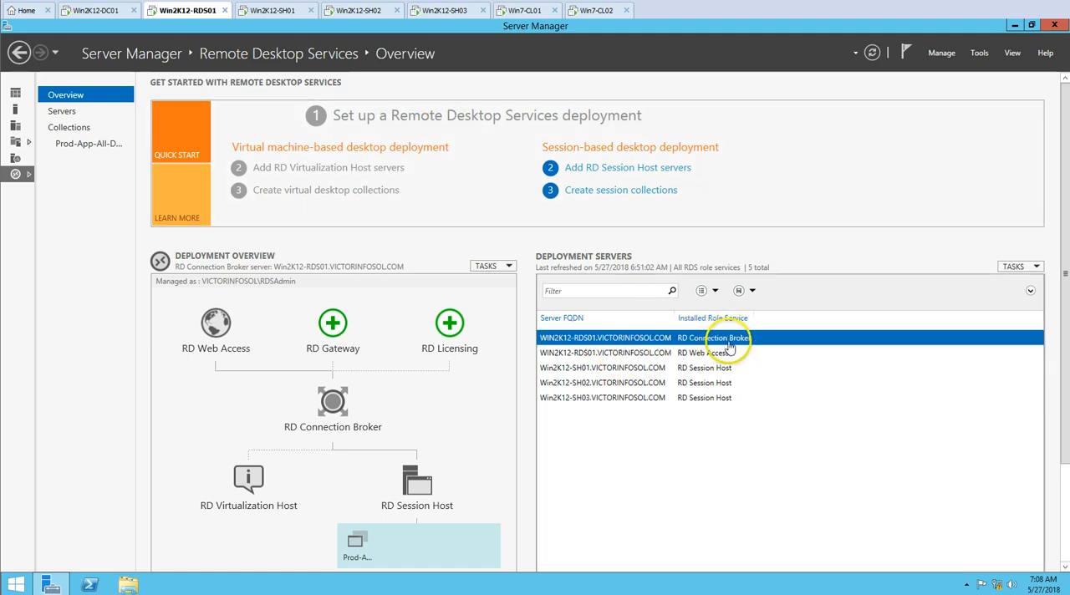
pyautogui.click(710, 353)
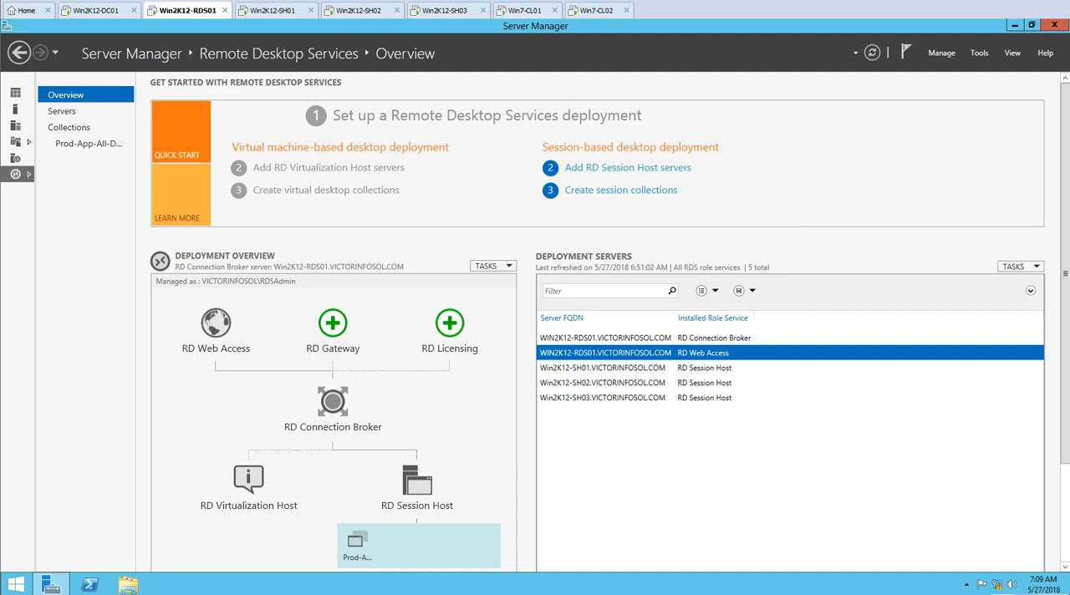
pyautogui.press('Down')
pyautogui.press('Down')
pyautogui.press('Down')
pyautogui.press('Up')
pyautogui.press('Up')
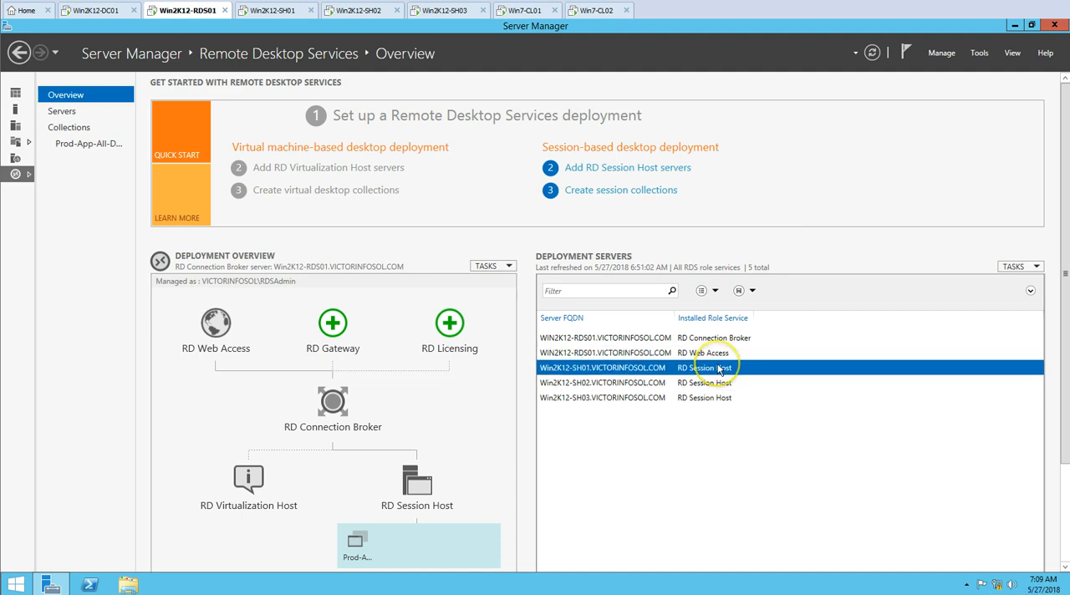
# Look over session hosts Win2K12-SH01, SH02 and SH03, and return to the Win2K12-RDS01 dashboard
pyautogui.click(275, 11)
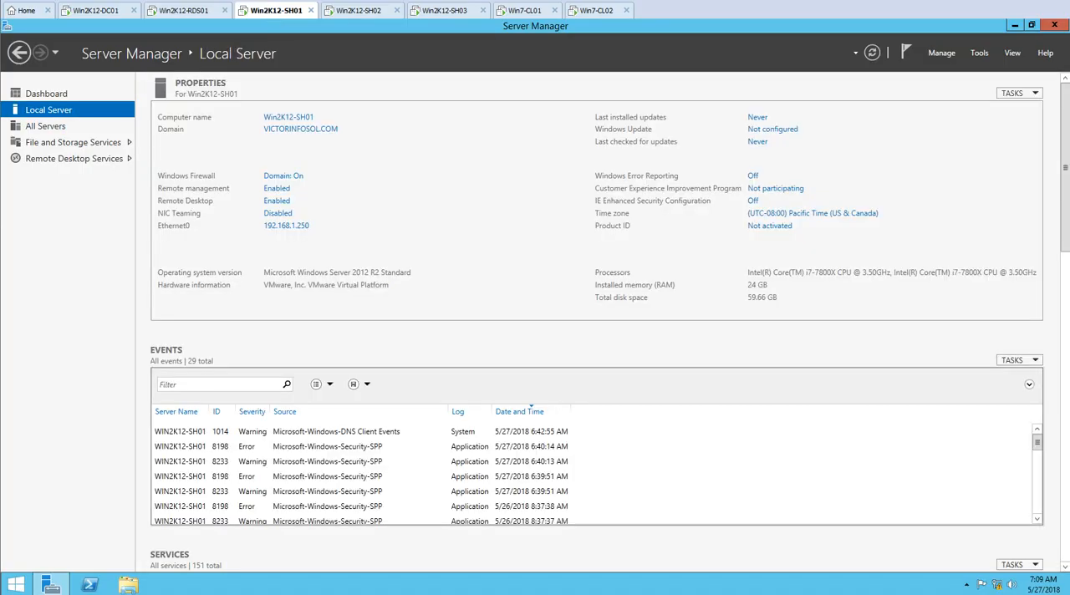
pyautogui.click(364, 12)
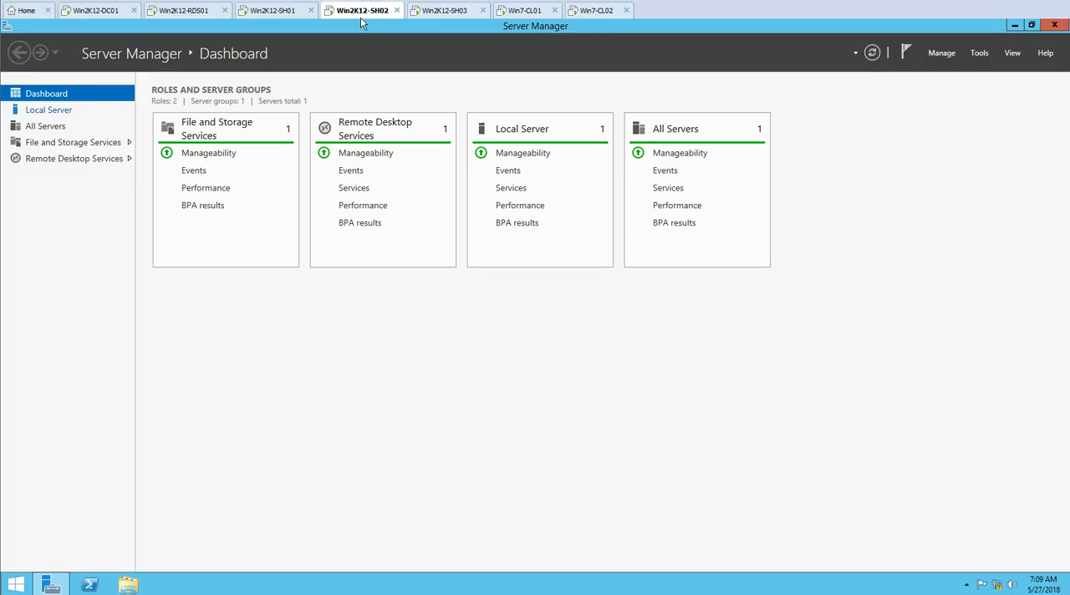
pyautogui.click(418, 14)
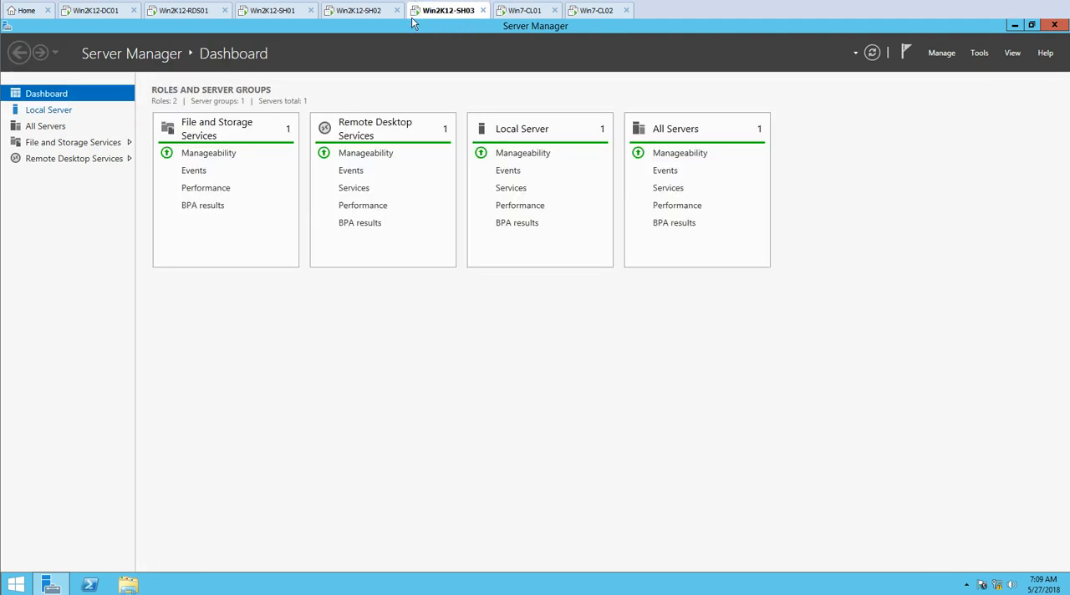
pyautogui.click(192, 11)
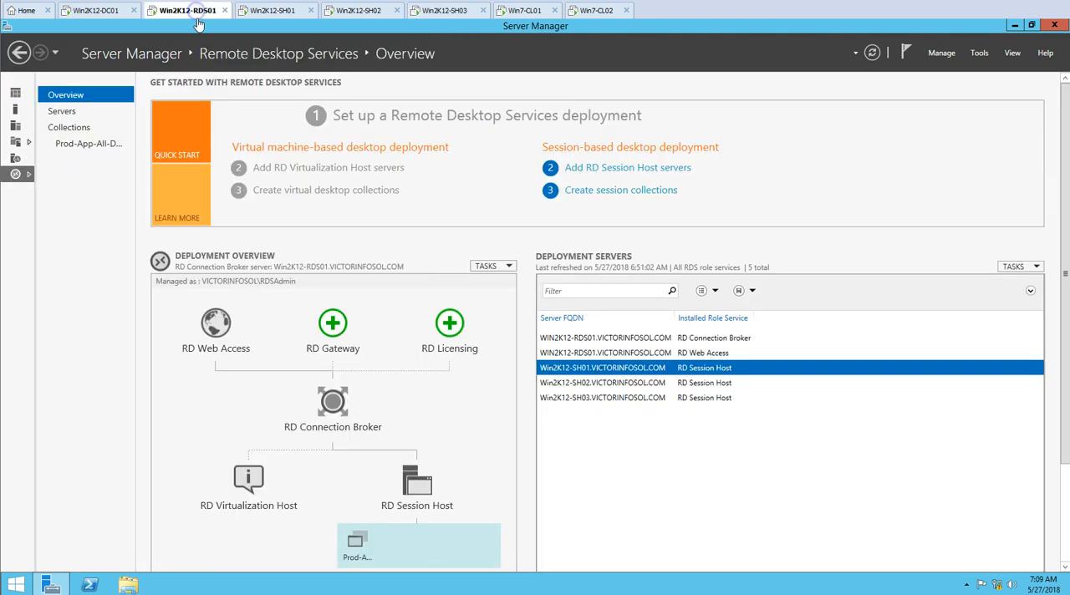
pyautogui.press('Down')
pyautogui.press('Down')
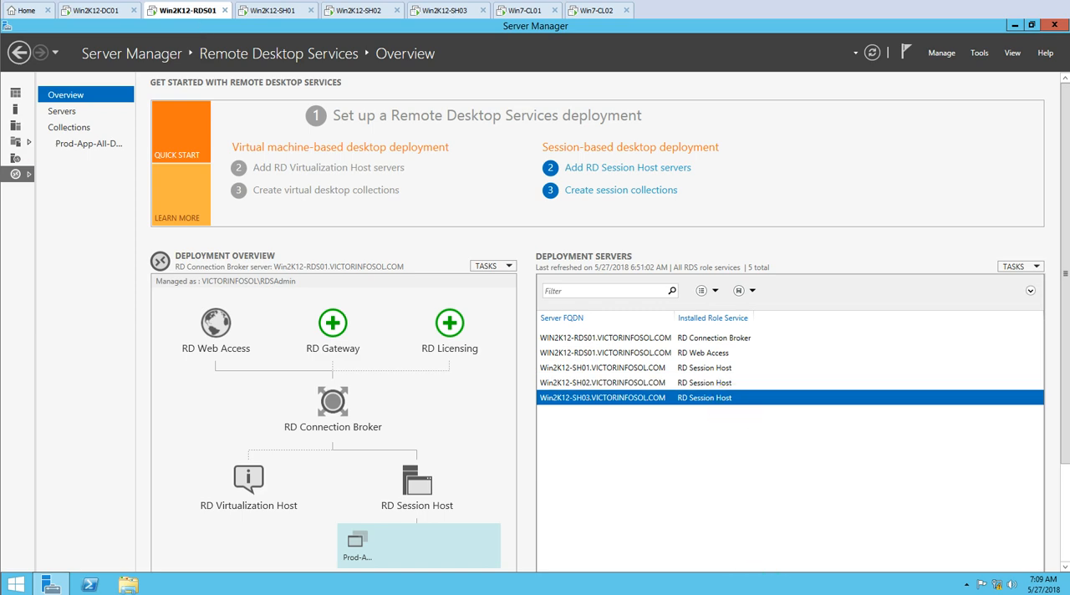
pyautogui.click(15, 93)
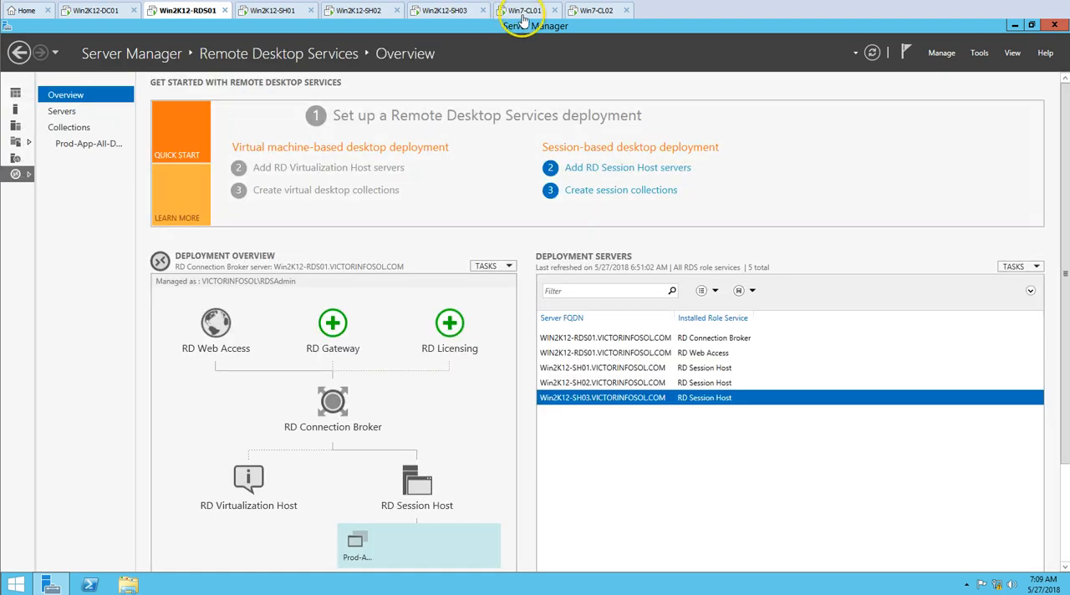
# Have Internet Explorer running on both Windows 7 clients, Win7-CL01 and Win7-CL02
pyautogui.click(522, 16)
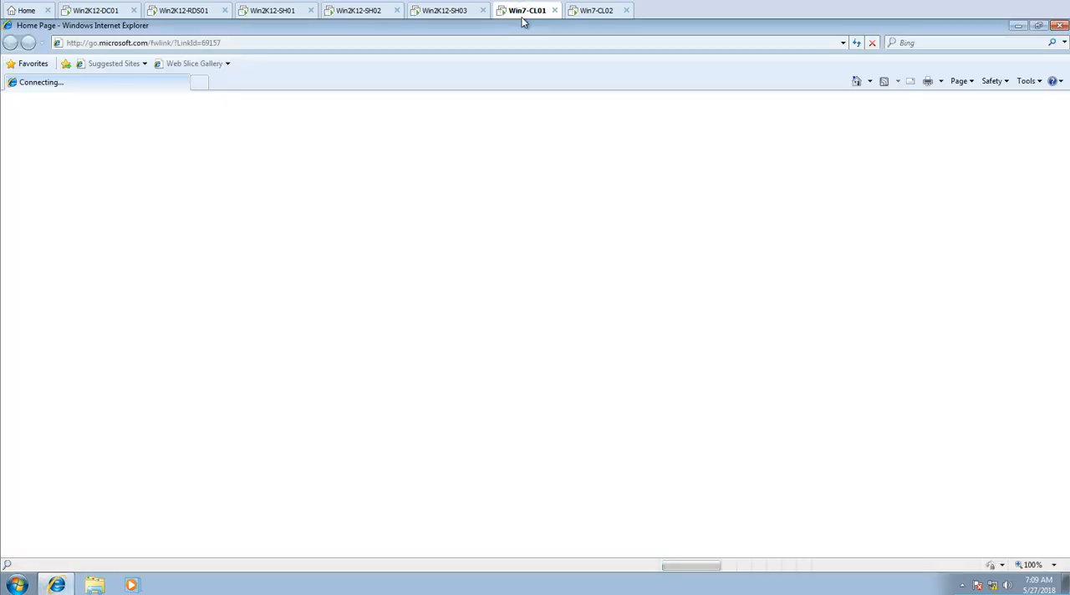
pyautogui.click(595, 11)
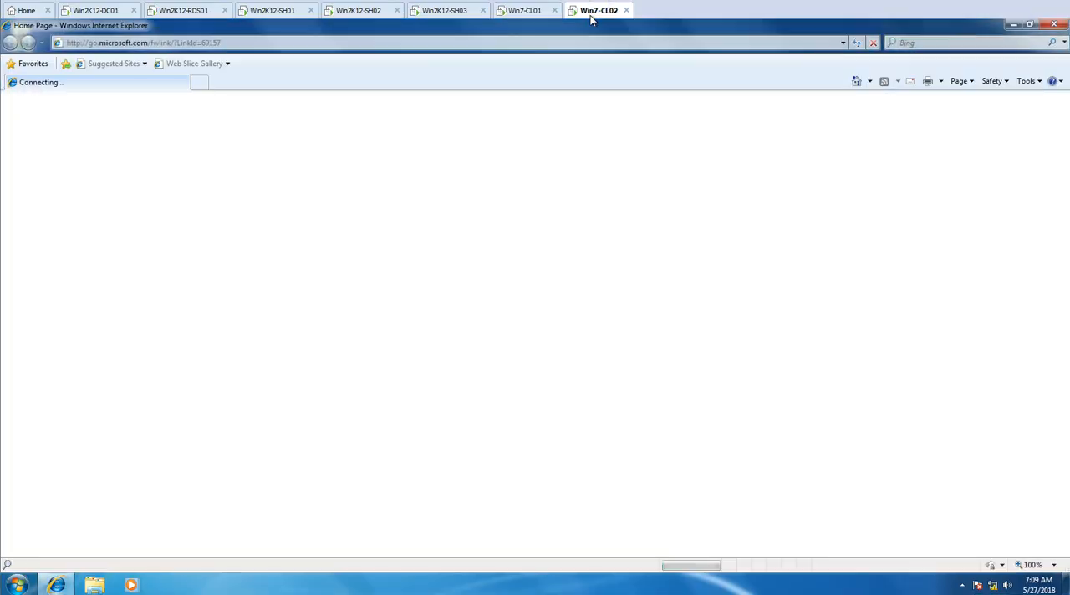
pyautogui.click(527, 11)
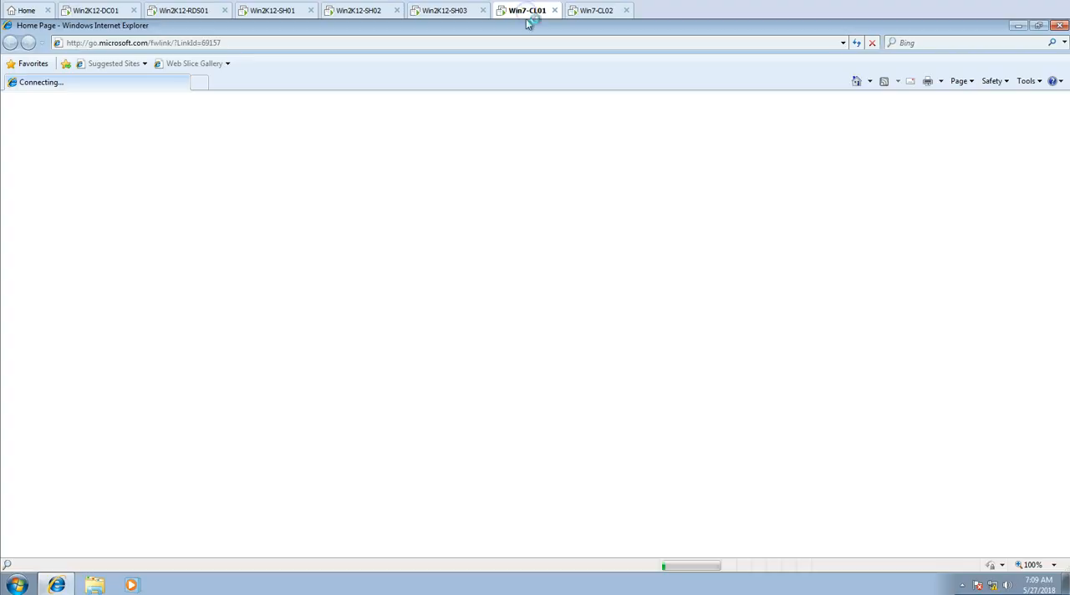
pyautogui.click(586, 10)
pyautogui.click(520, 11)
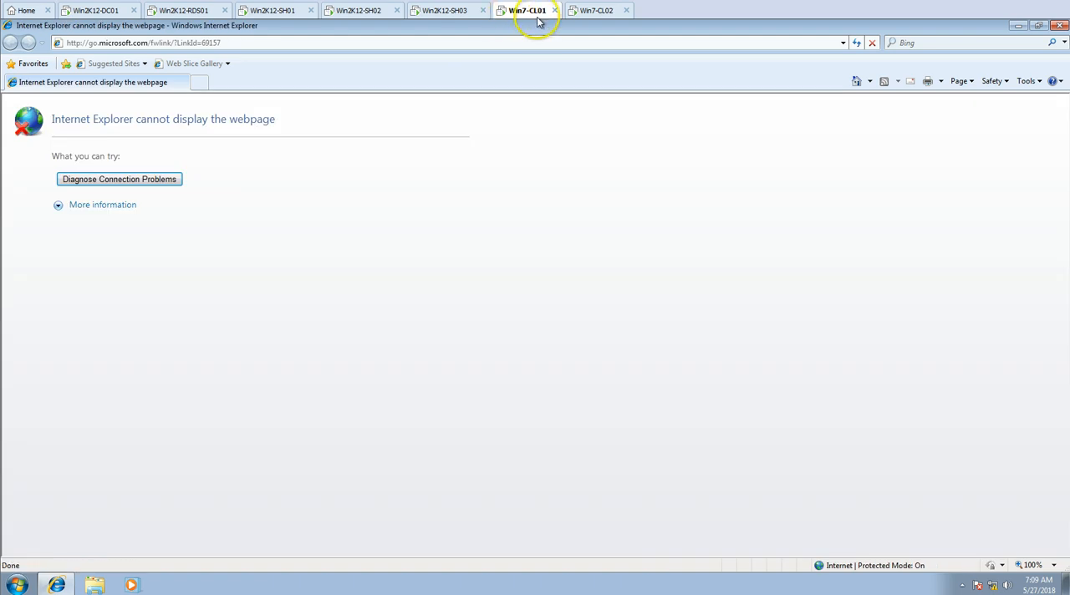
pyautogui.click(588, 11)
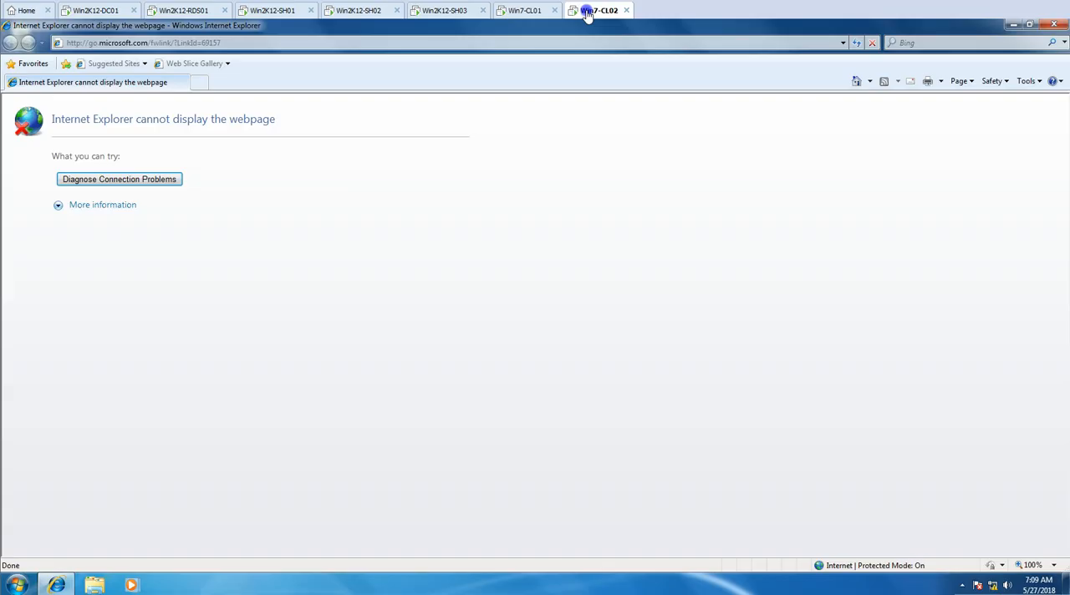
pyautogui.press('F4')
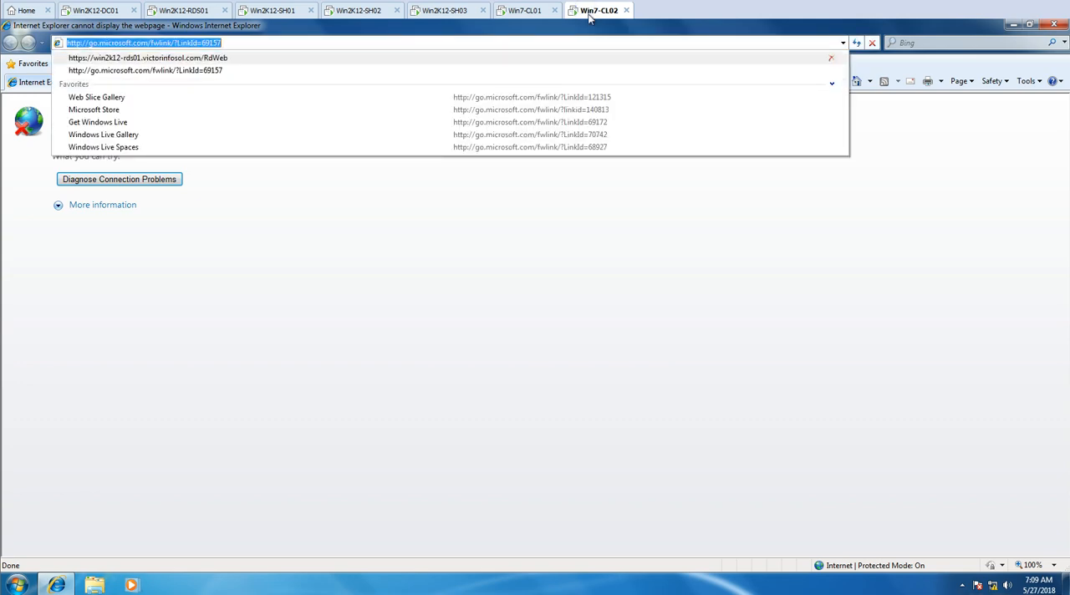
pyautogui.press('Down')
pyautogui.press('Return')
pyautogui.click(525, 12)
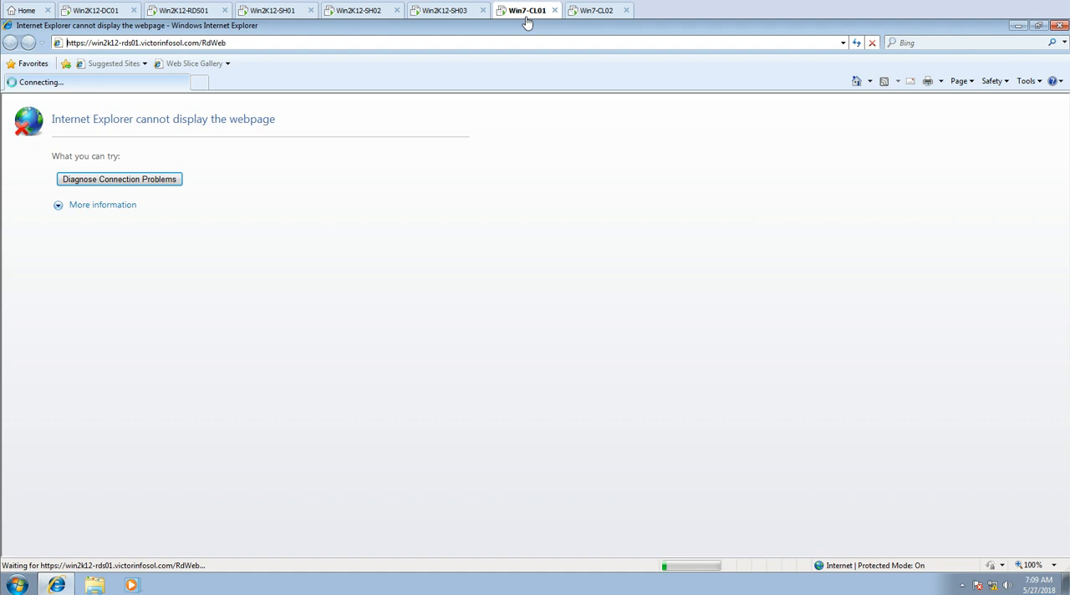
pyautogui.click(591, 13)
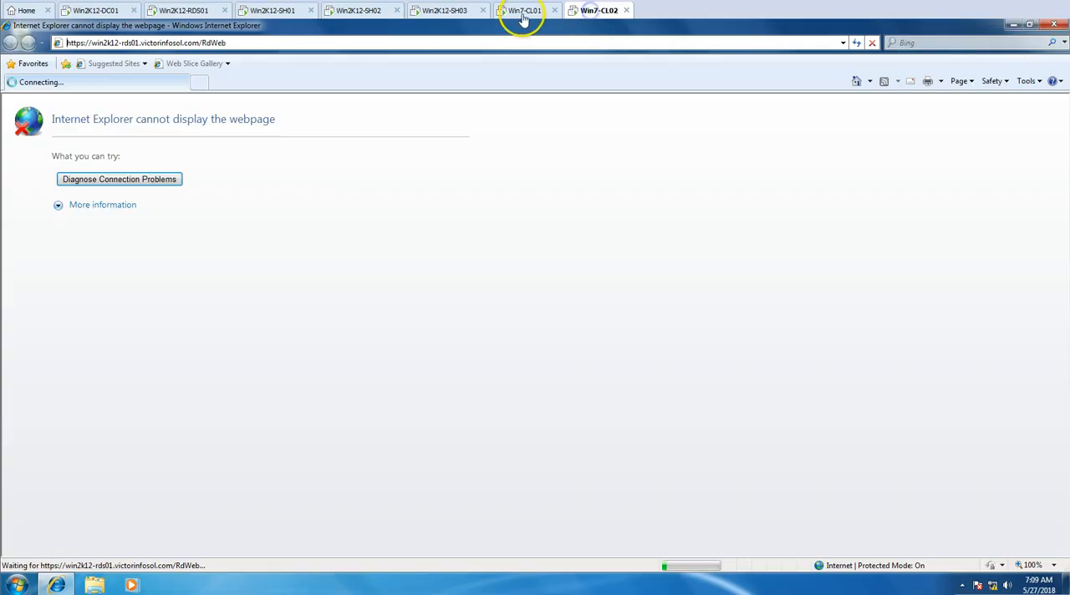
# Continue past the security certificate warning to the RD Web Access sign-in page on Win7-CL01 and Win7-CL02
pyautogui.click(523, 15)
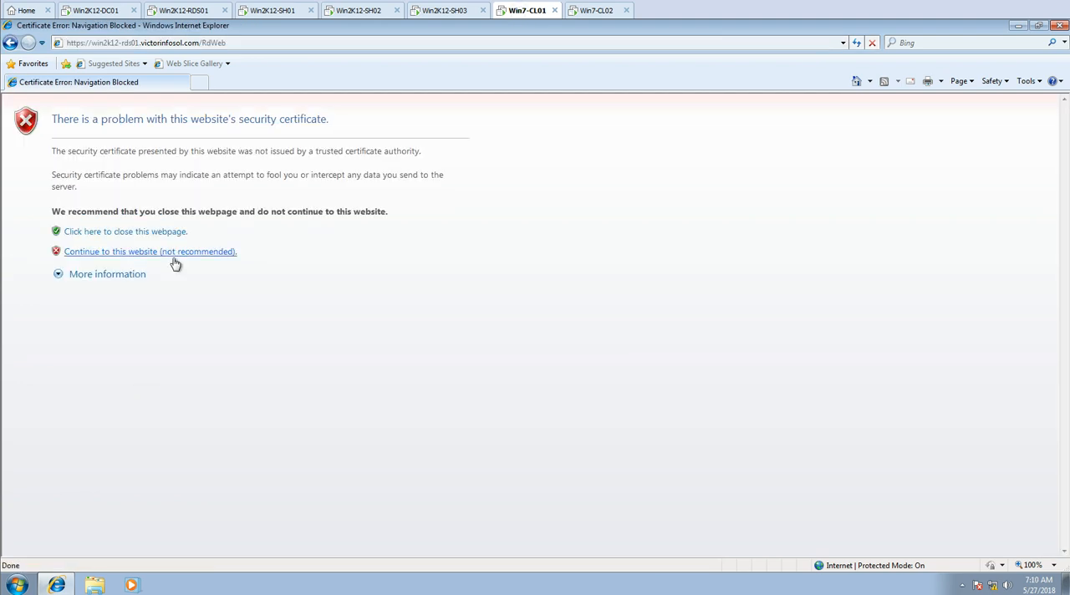
pyautogui.click(591, 8)
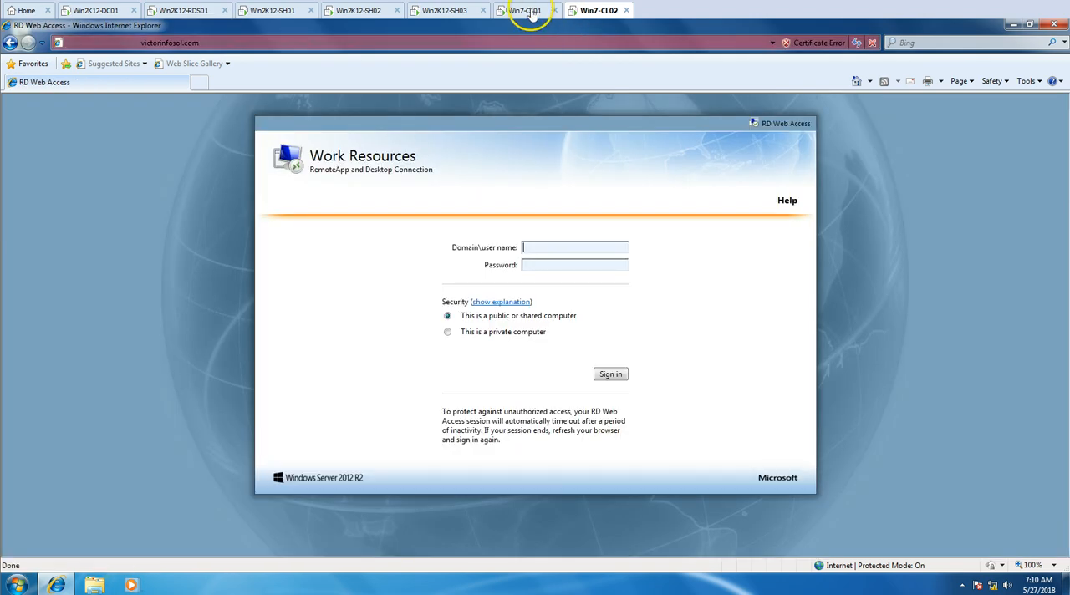
pyautogui.click(529, 17)
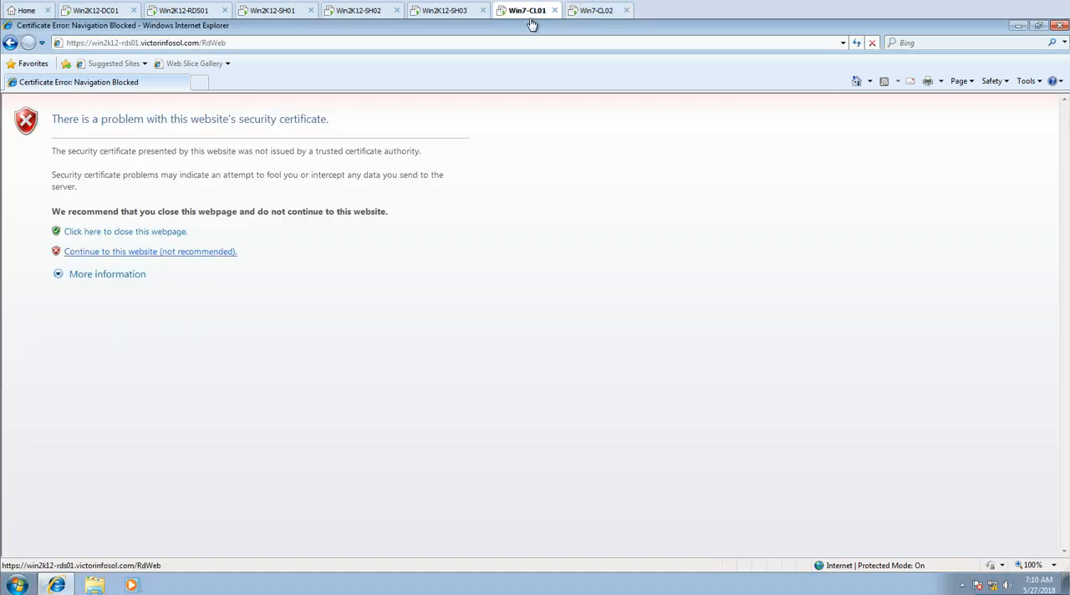
pyautogui.press('Return')
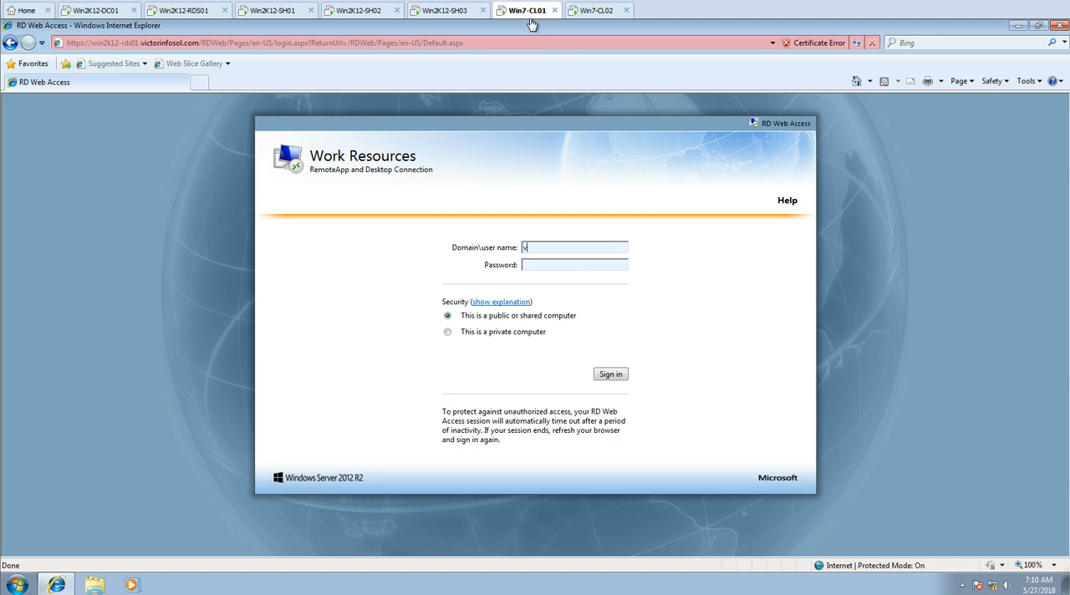
# Sign in on Win7-CL01 as victorinfosol\user01 with the account password, and connect to the Calculator RemoteApp using the User01 password
pyautogui.click(529, 247)
pyautogui.click(611, 373)
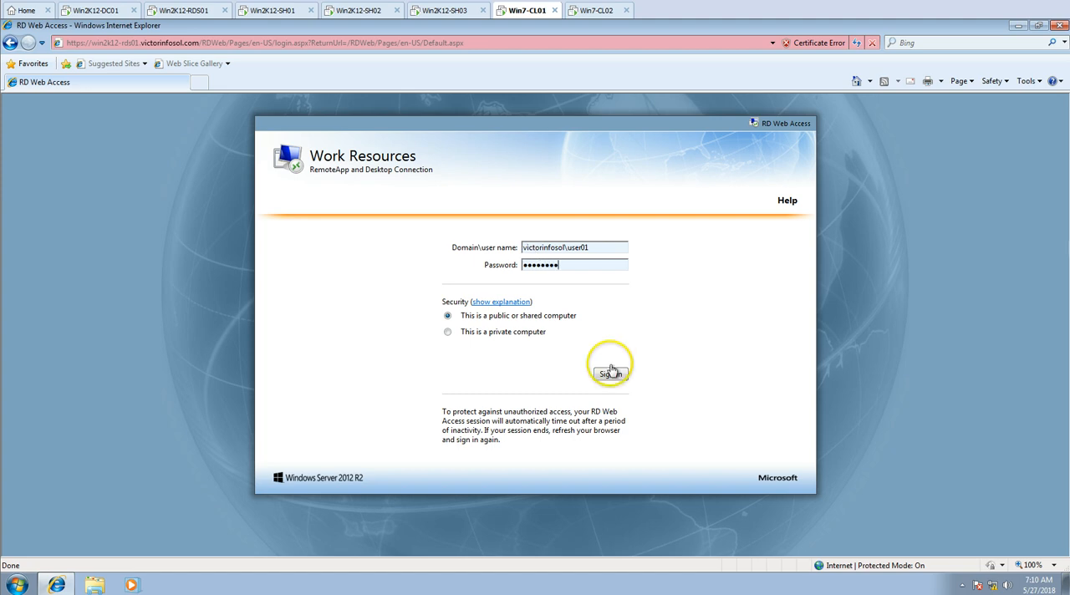
pyautogui.click(347, 278)
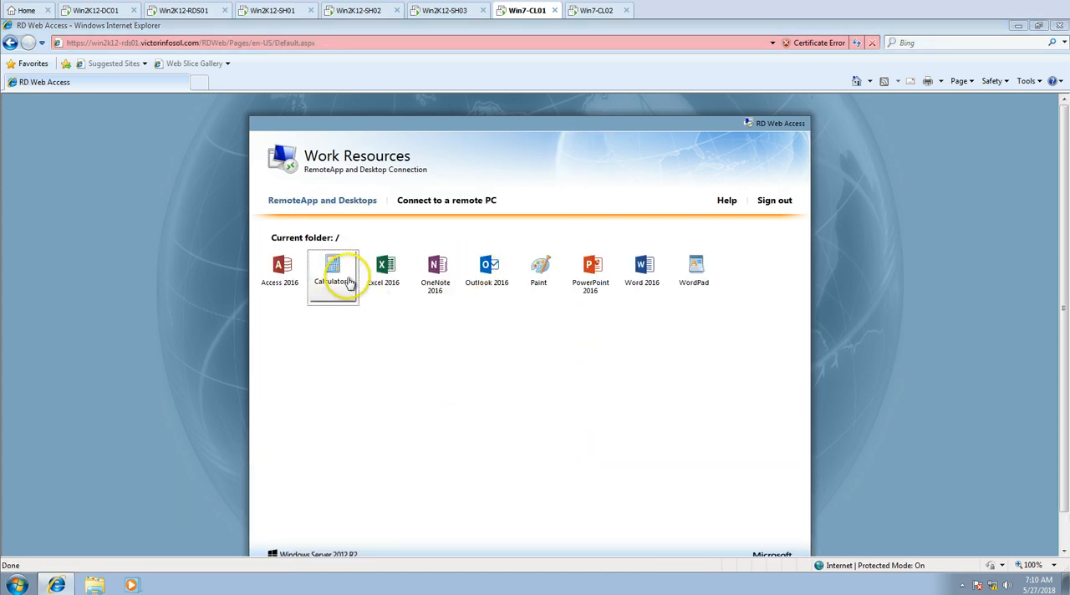
pyautogui.click(373, 283)
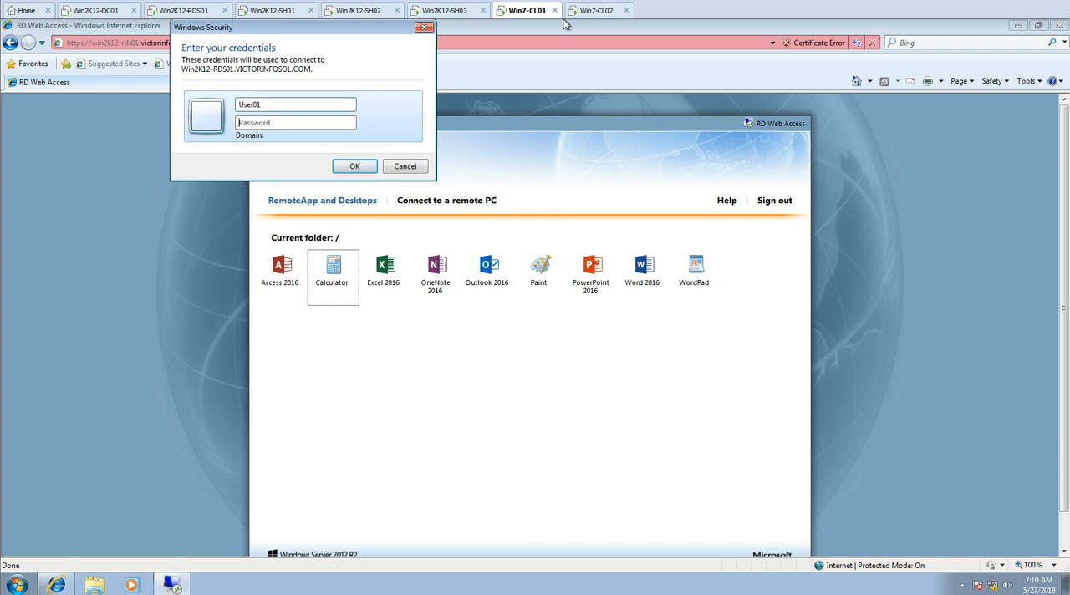
pyautogui.press('Return')
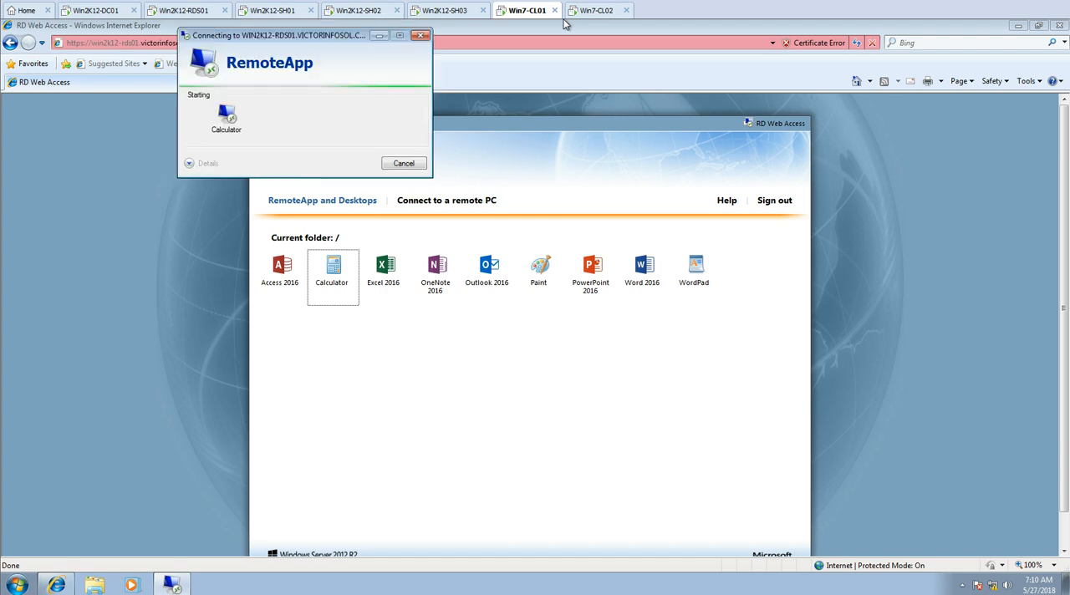
# Sign in to RD Web Access on Win7-CL02 as victorinfosol\user02 with the account password
pyautogui.click(585, 13)
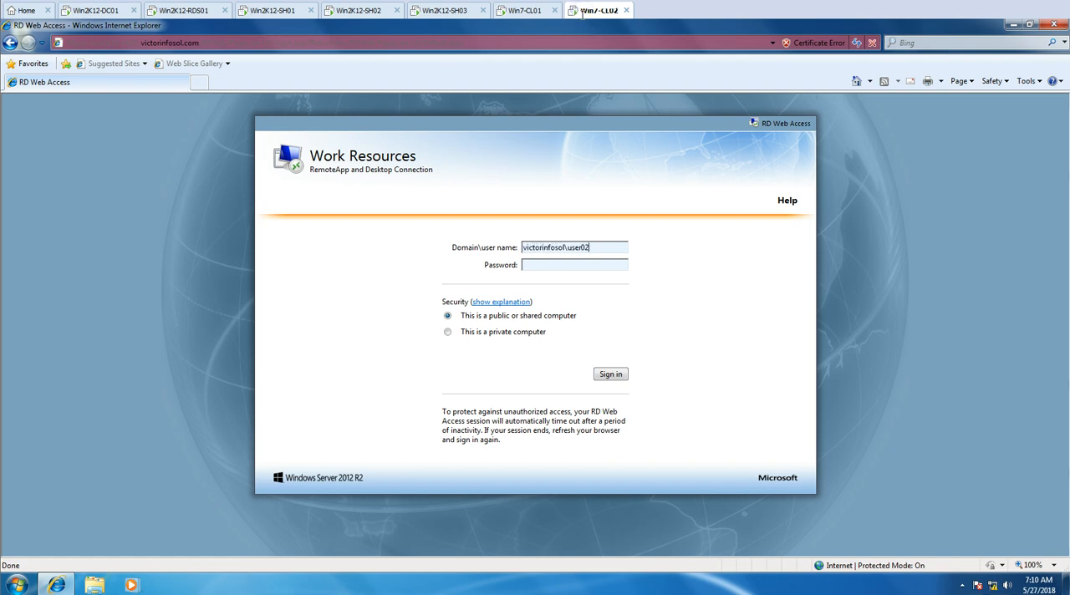
pyautogui.write('••••')
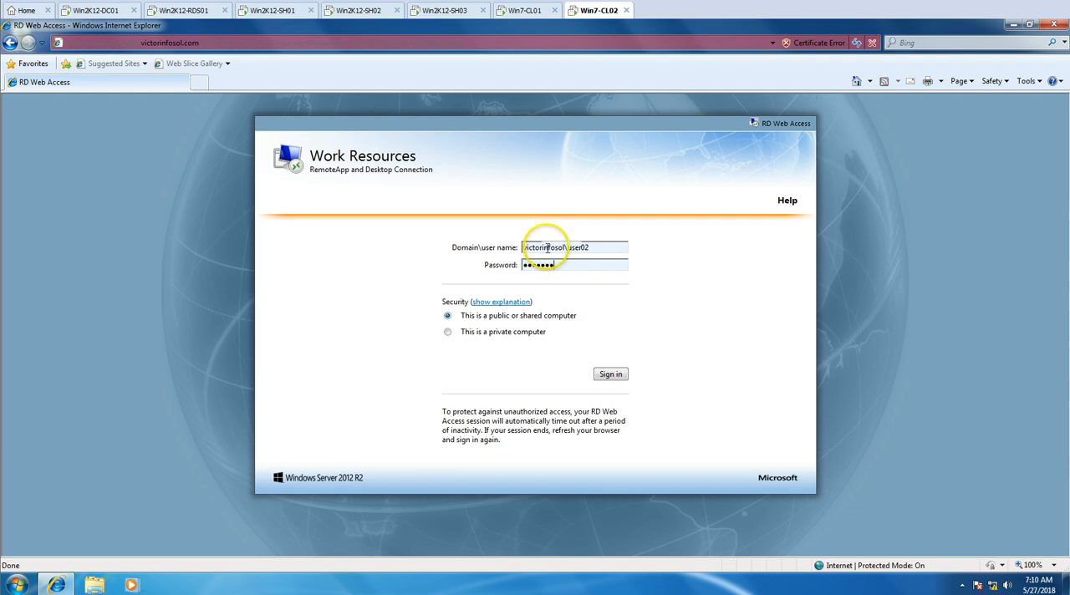
pyautogui.click(612, 374)
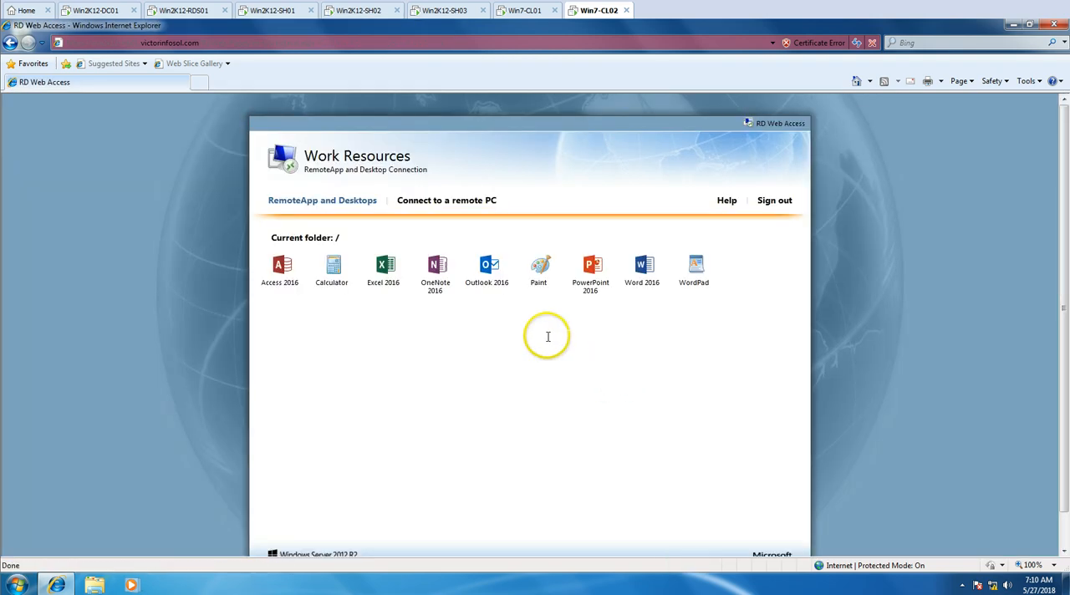
# Launch the Paint RemoteApp on Win7-CL02, accept the unknown publisher connection and authenticate with the User02 password
pyautogui.click(540, 270)
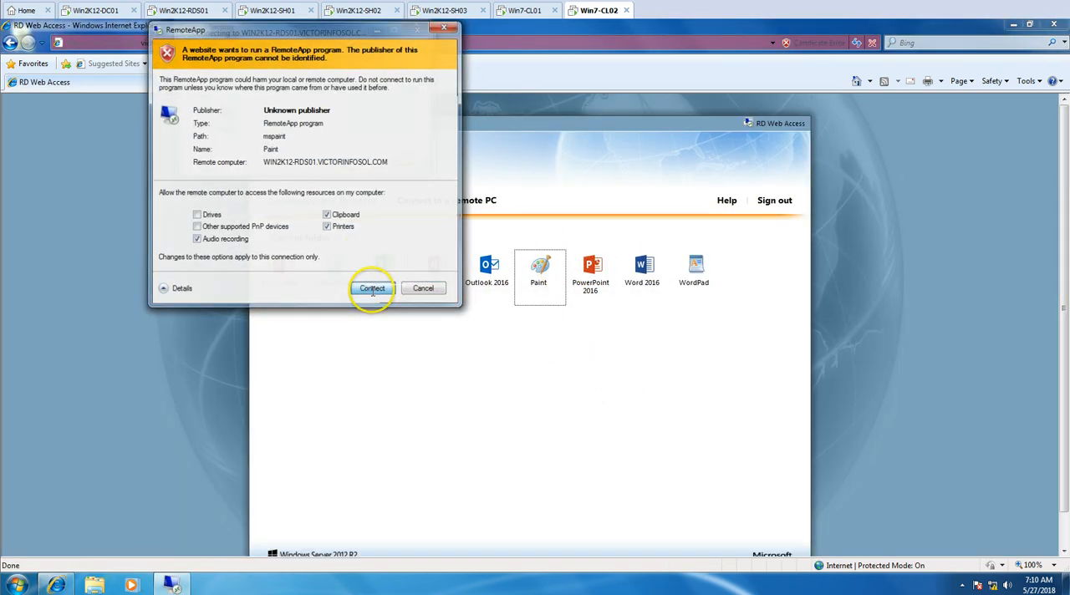
pyautogui.click(372, 289)
pyautogui.click(311, 105)
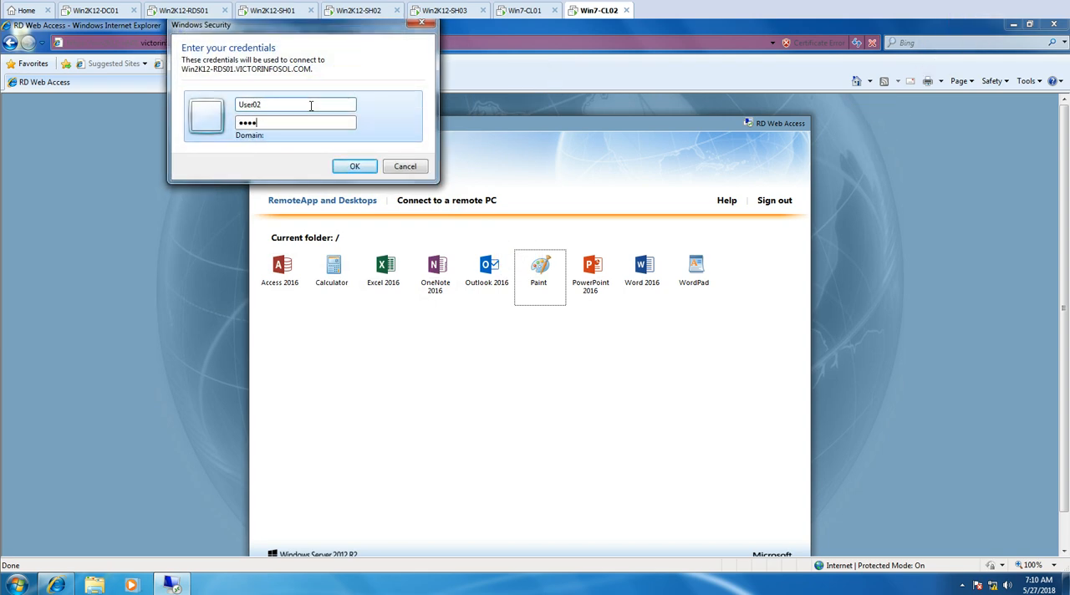
pyautogui.press('Return')
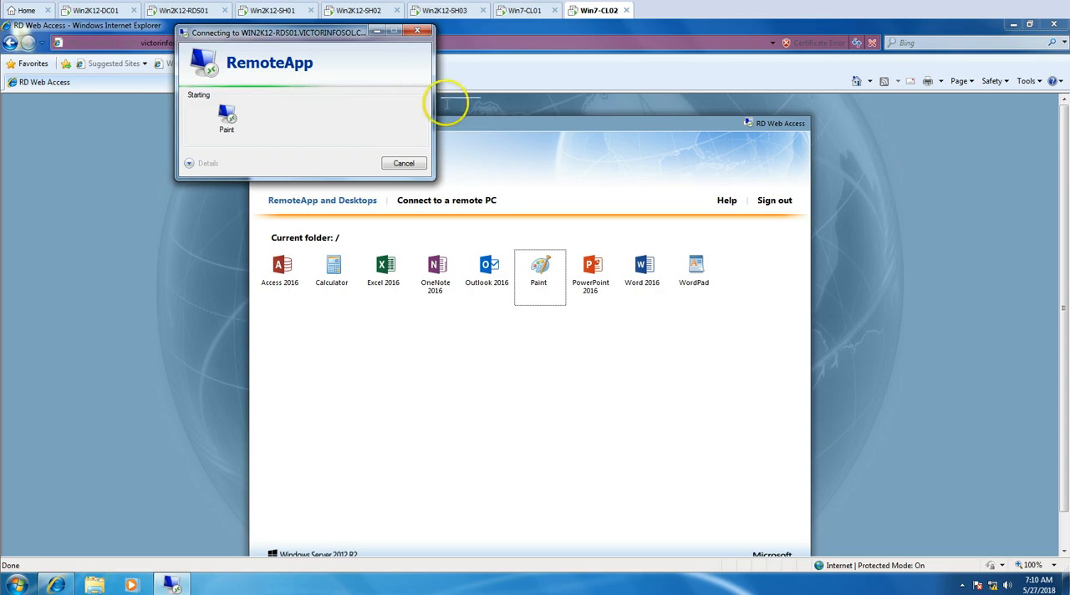
# Minimize Internet Explorer on Win7-CL02 and switch to the Win7-CL01 client
pyautogui.click(1013, 25)
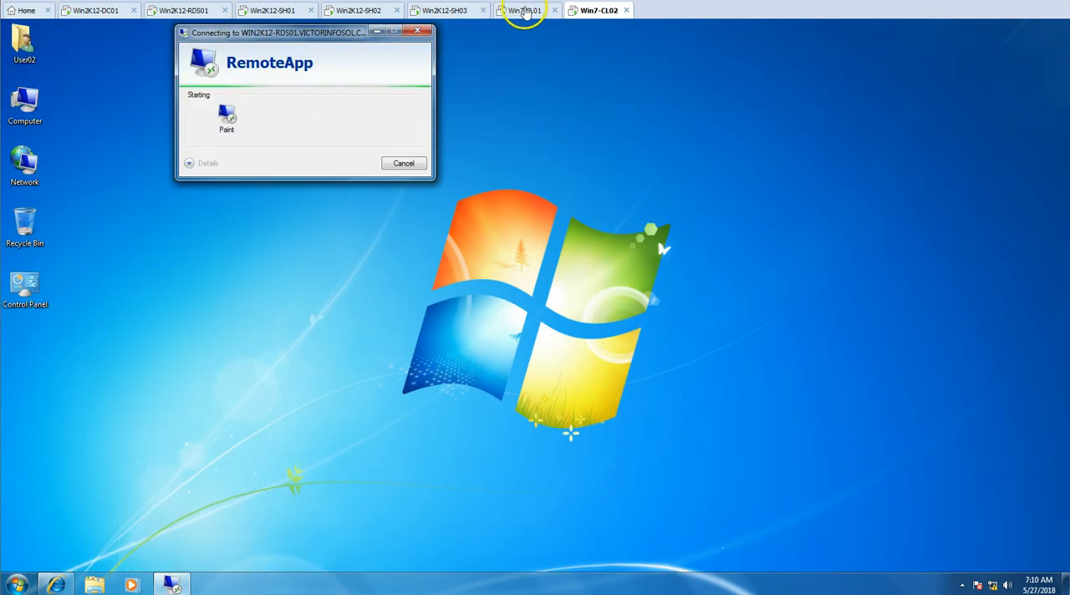
pyautogui.click(523, 12)
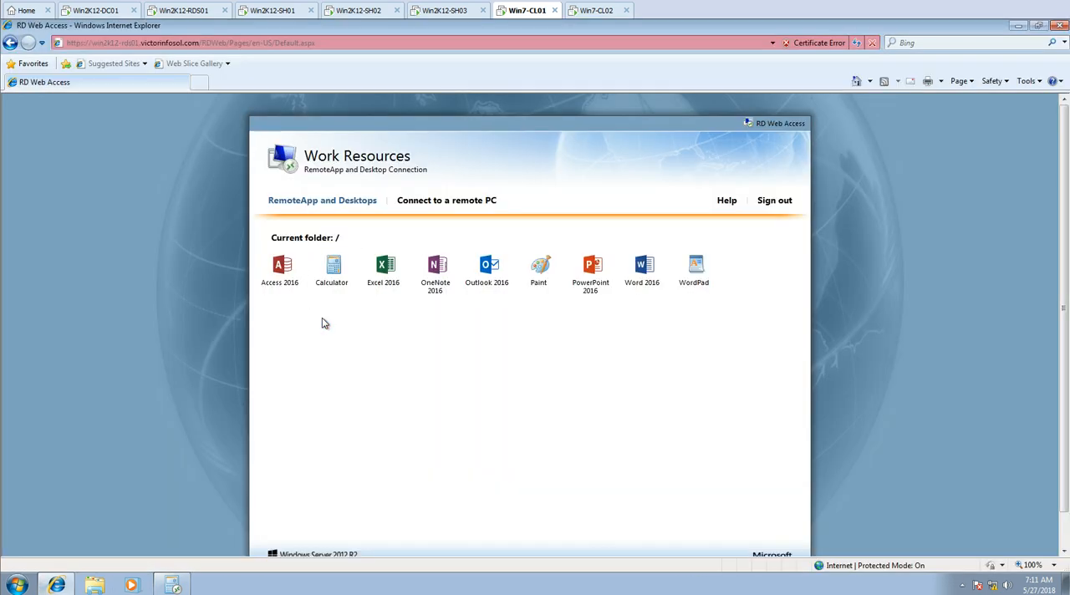
# Launch the Word 2016 RemoteApp on Win7-CL01, create a blank document and return to RD Web Access
pyautogui.click(633, 265)
pyautogui.click(612, 454)
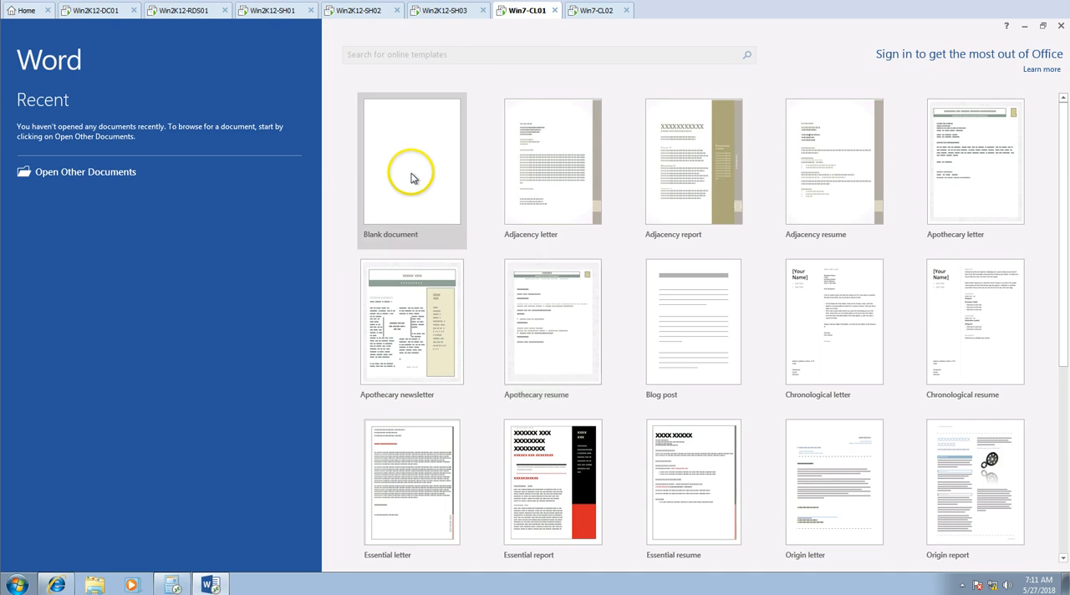
pyautogui.click(411, 173)
pyautogui.click(56, 583)
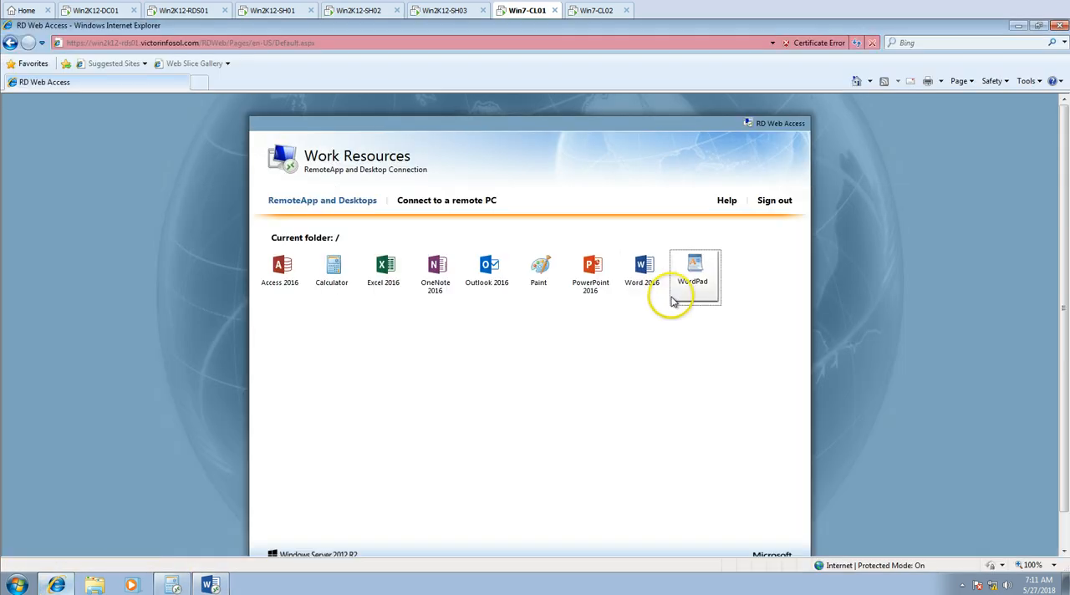
# Launch the Paint and WordPad RemoteApps on Win7-CL01, accepting the unknown publisher connections, and minimize the browser
pyautogui.click(547, 266)
pyautogui.click(622, 458)
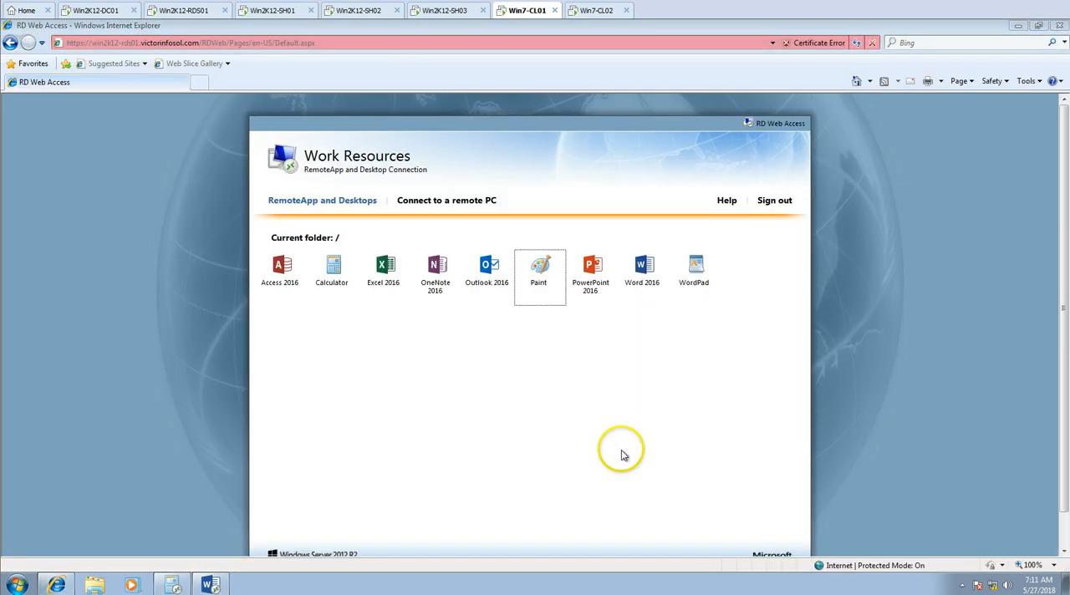
pyautogui.click(1029, 234)
pyautogui.click(694, 267)
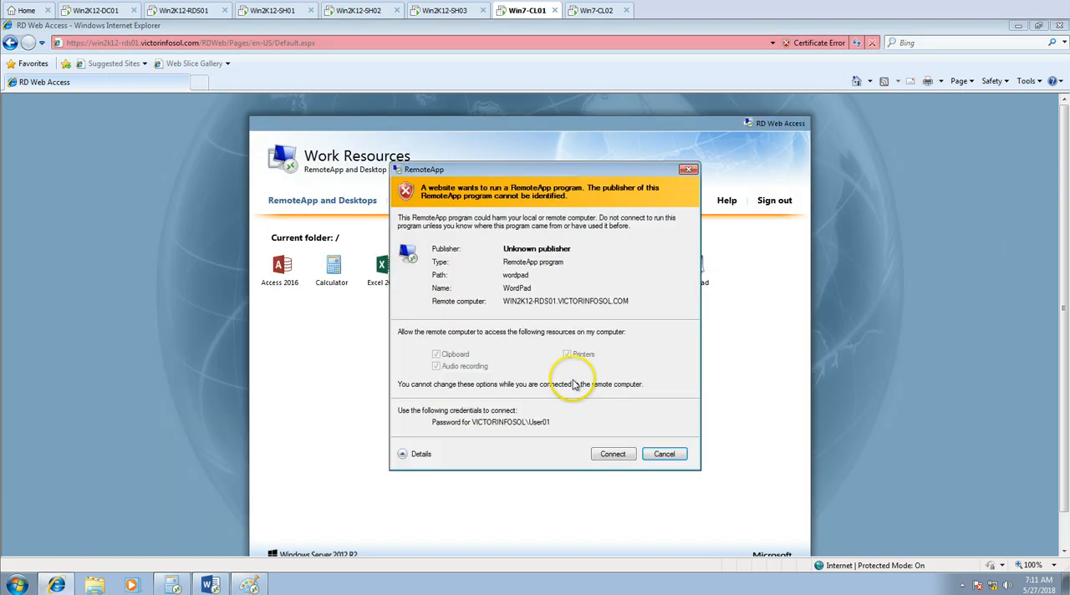
pyautogui.click(617, 457)
pyautogui.click(1015, 25)
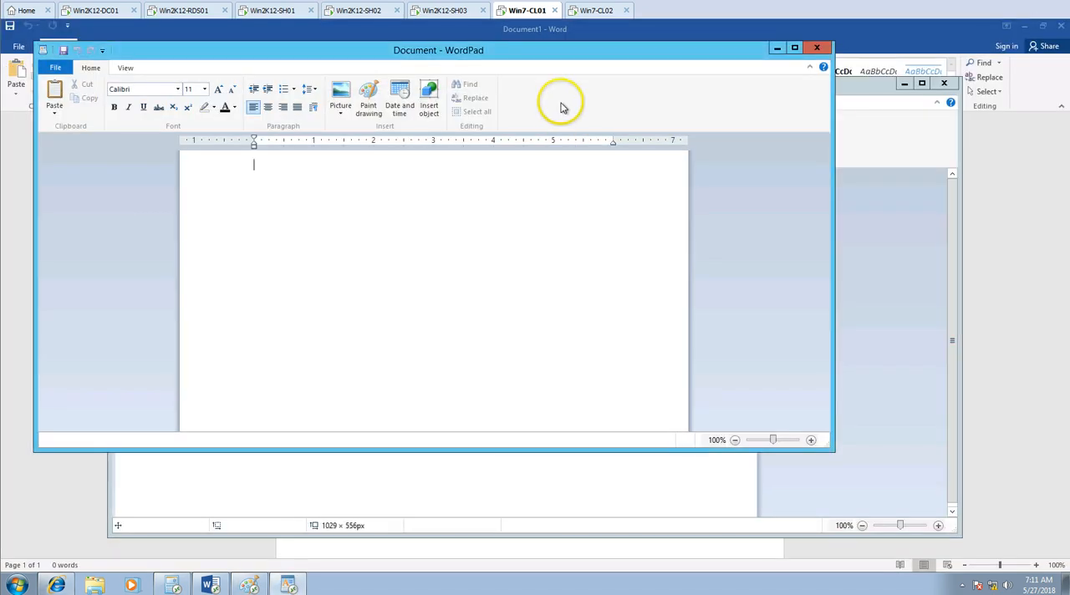
# Bring the open Paint and Word RemoteApp windows forward on Win7-CL01 to check them
pyautogui.click(894, 256)
pyautogui.click(1018, 45)
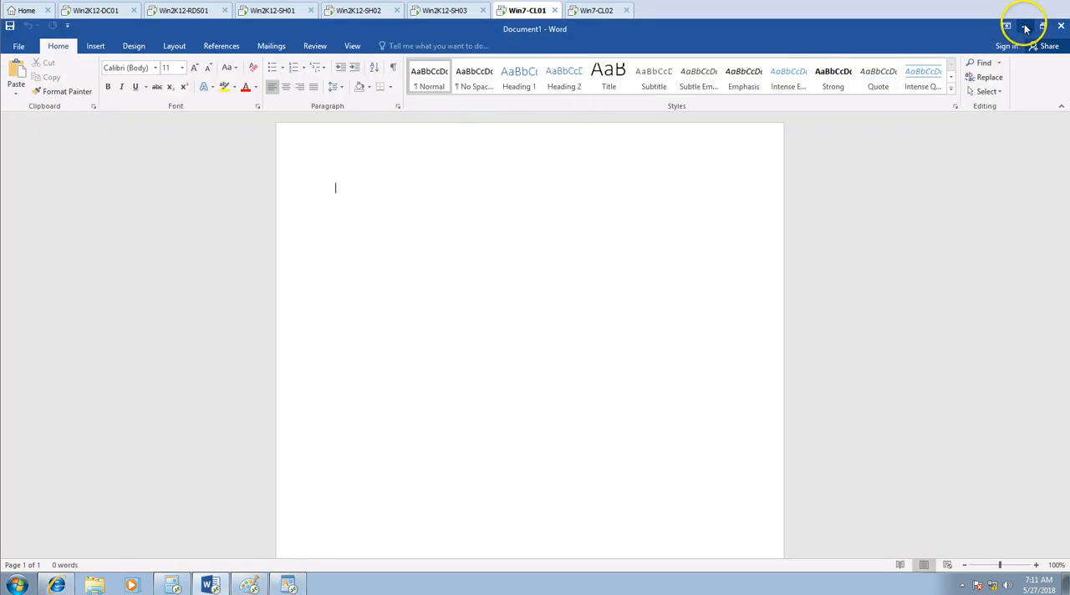
pyautogui.click(1025, 27)
pyautogui.click(1024, 29)
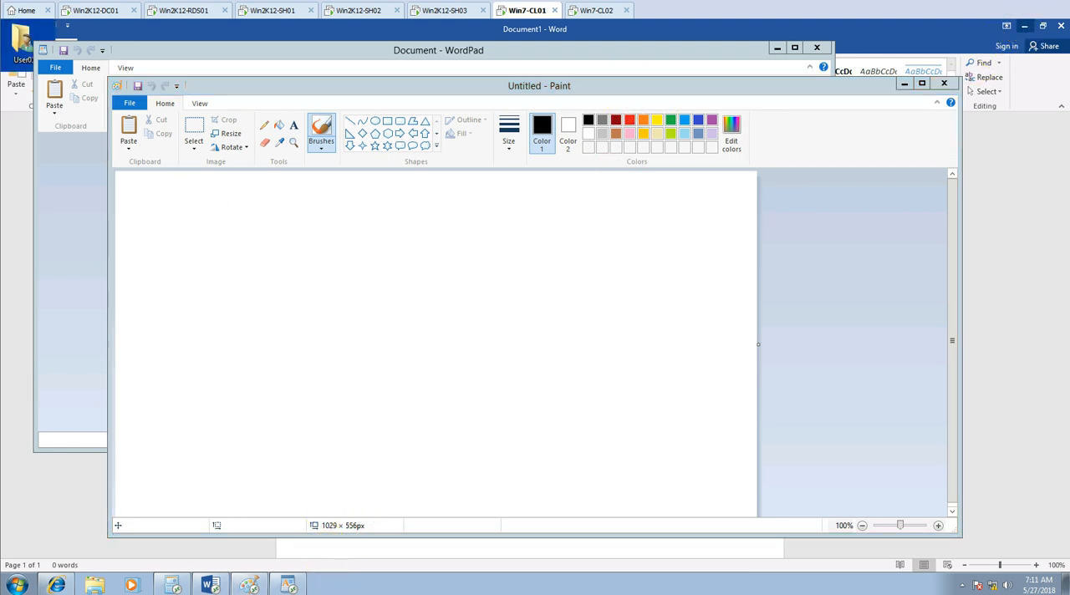
# Switch to Win7-CL02, launch the Calculator and WordPad RemoteApps with the unknown publisher connections accepted, and minimize the browser
pyautogui.click(579, 12)
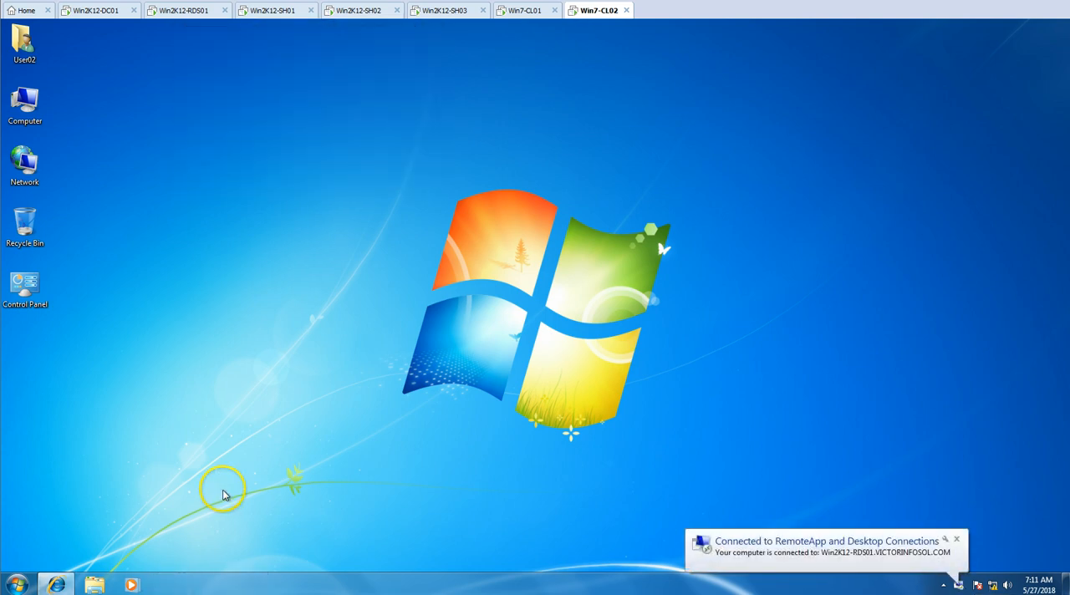
pyautogui.click(57, 584)
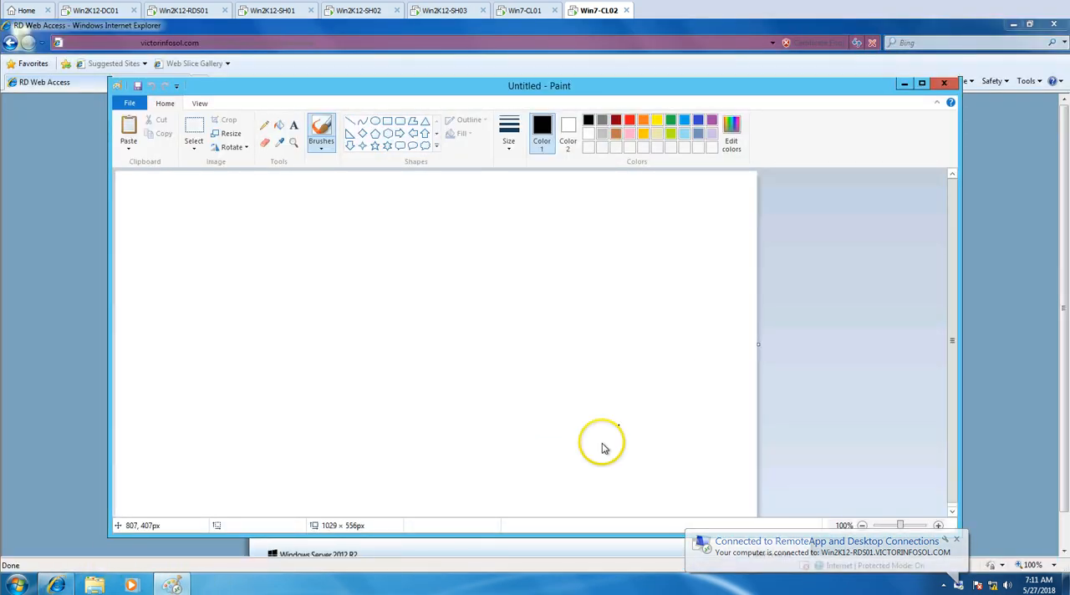
pyautogui.click(910, 83)
pyautogui.click(332, 269)
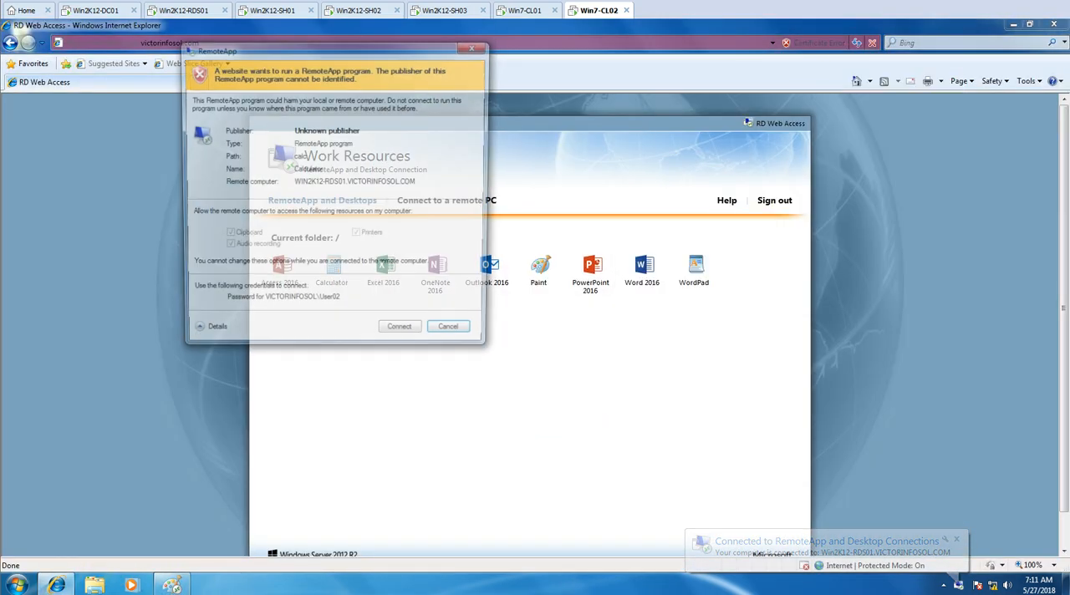
pyautogui.click(399, 332)
pyautogui.click(694, 269)
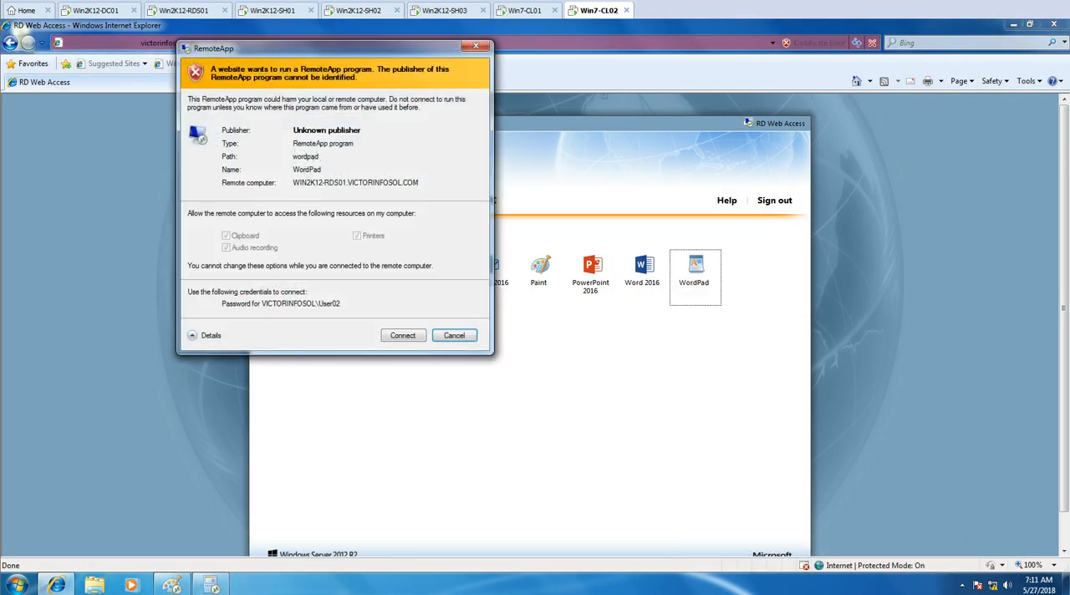
pyautogui.click(403, 336)
pyautogui.click(1014, 24)
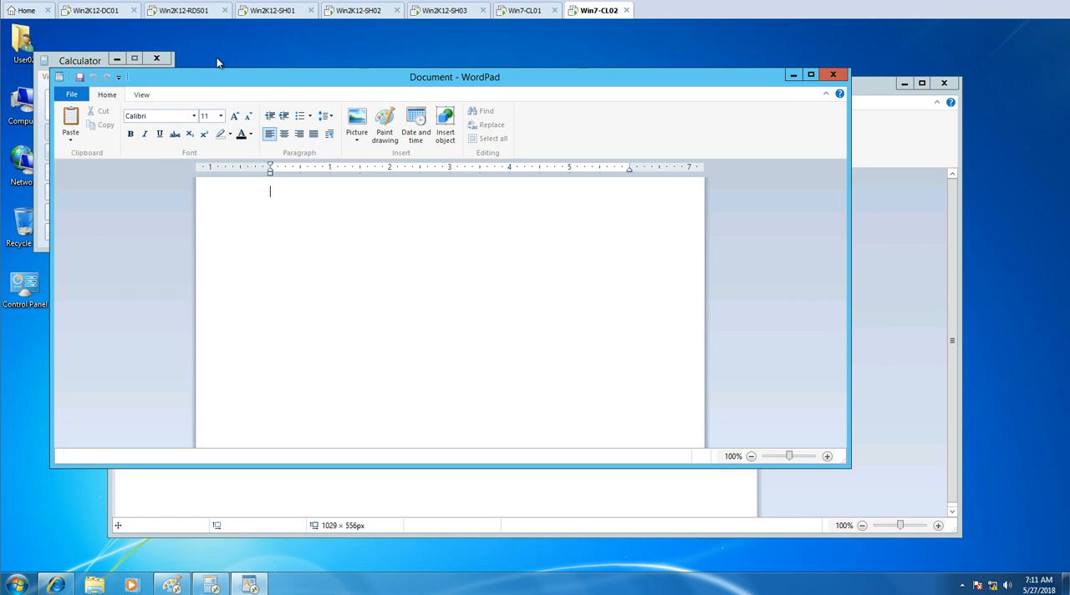
# Switch to Win2K12-RDS01 and examine which session hosts serve User01 and User02 in the Prod-App-All-DomainUsers connections
pyautogui.click(203, 14)
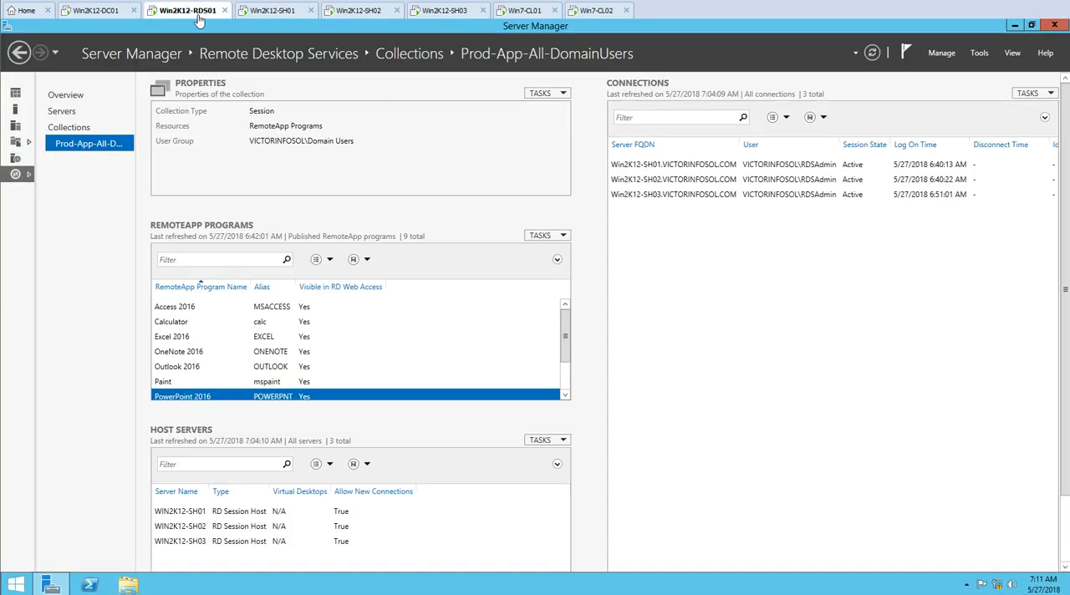
pyautogui.click(743, 209)
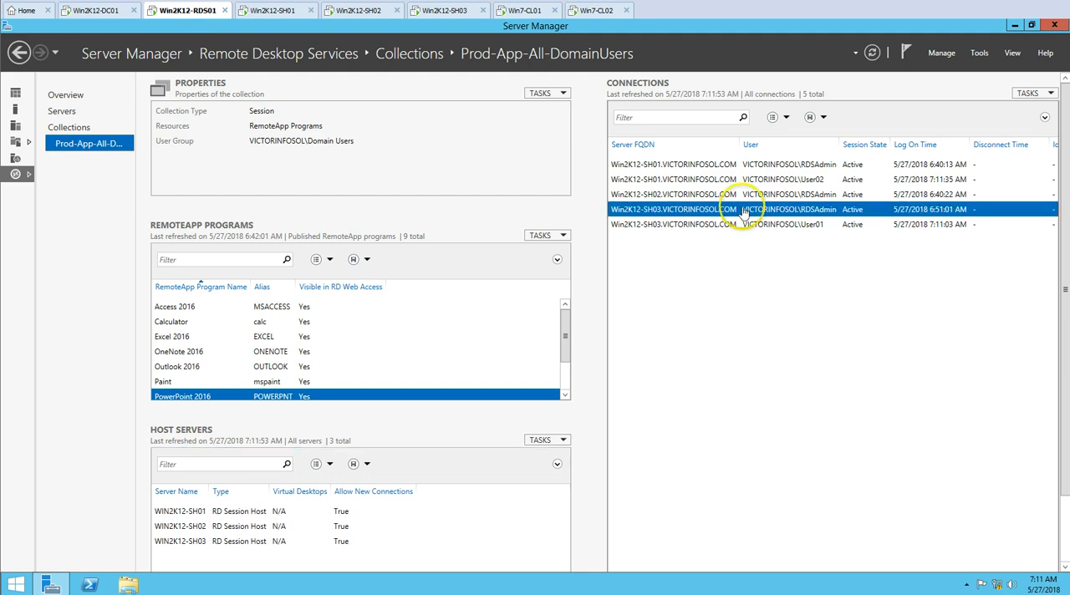
pyautogui.click(737, 224)
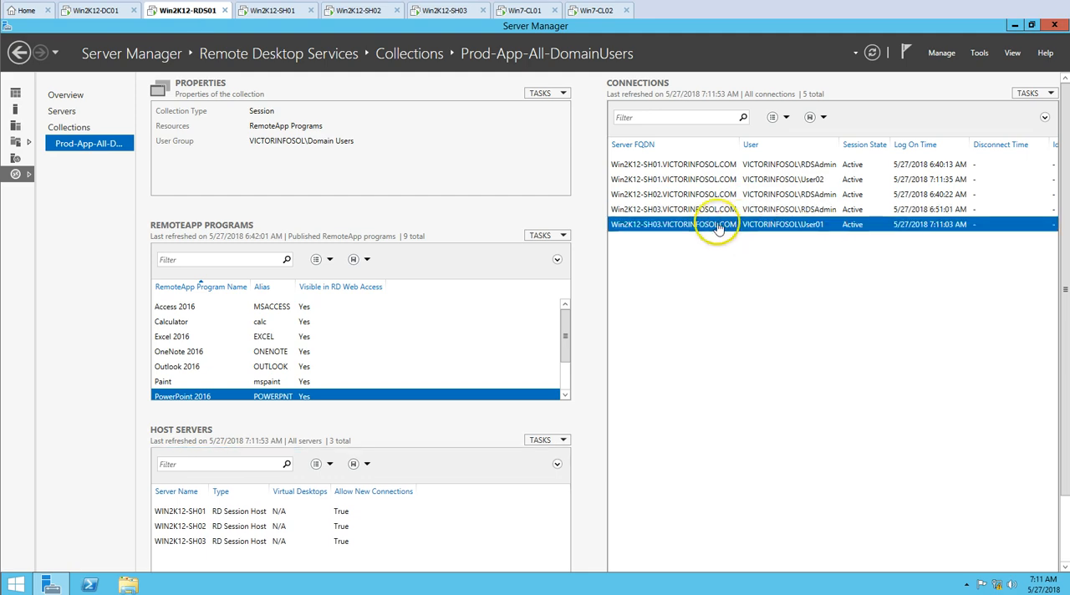
pyautogui.click(815, 179)
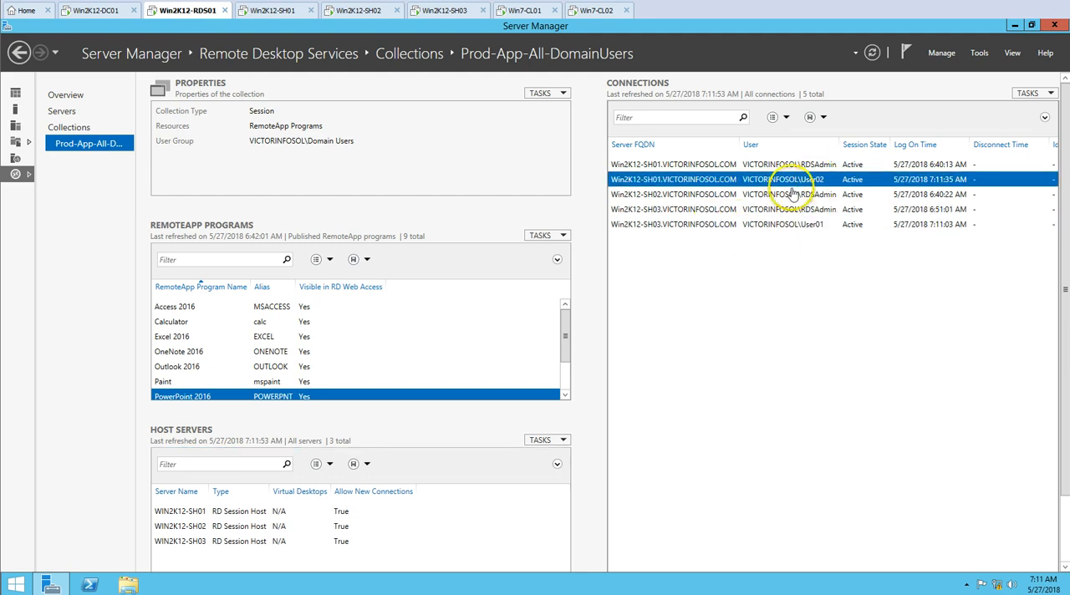
pyautogui.click(736, 225)
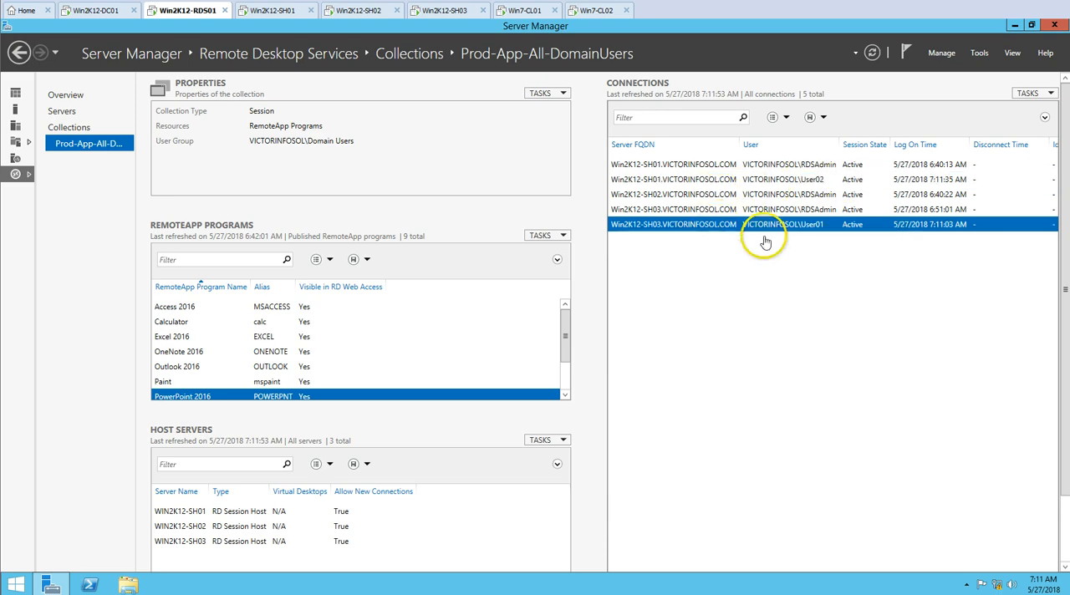
# Try to shadow User01's session in View mode without prompting for user consent, and refresh the collection
pyautogui.rightClick(766, 225)
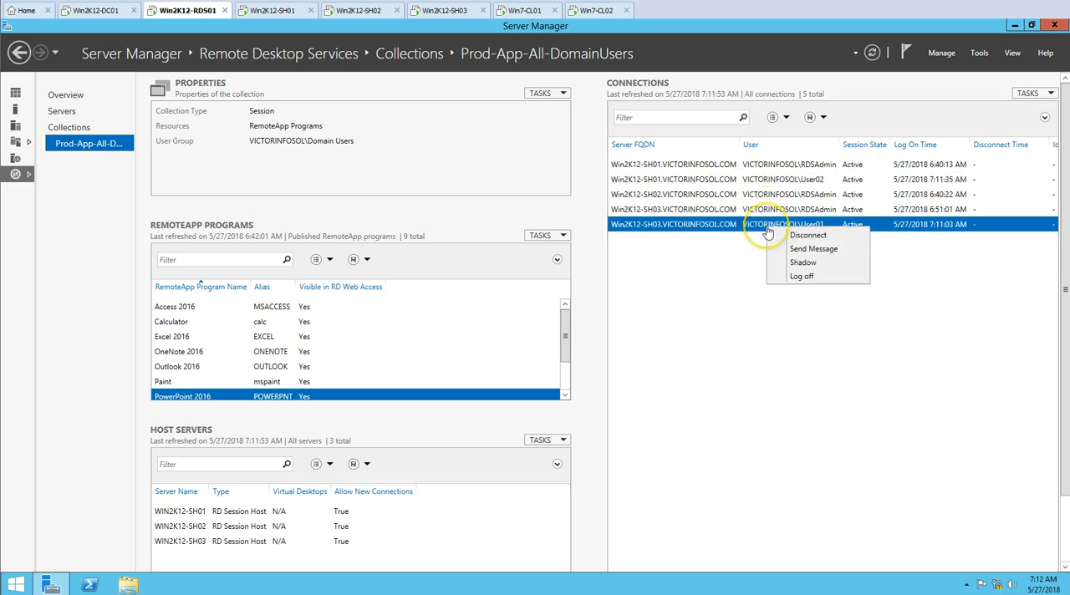
pyautogui.click(802, 264)
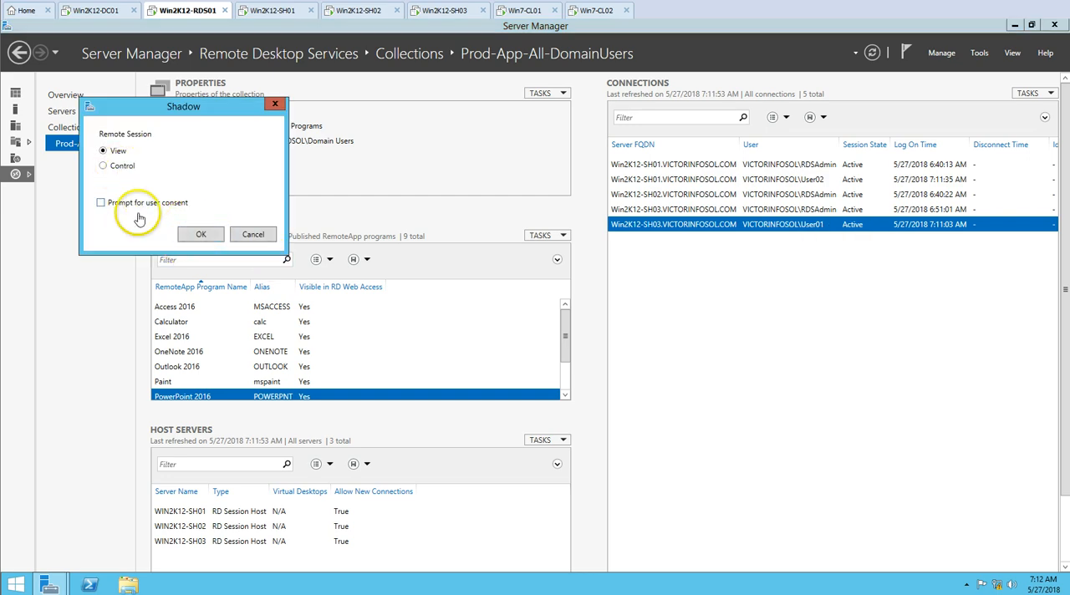
pyautogui.moveTo(212, 108); pyautogui.dragTo(422, 125)
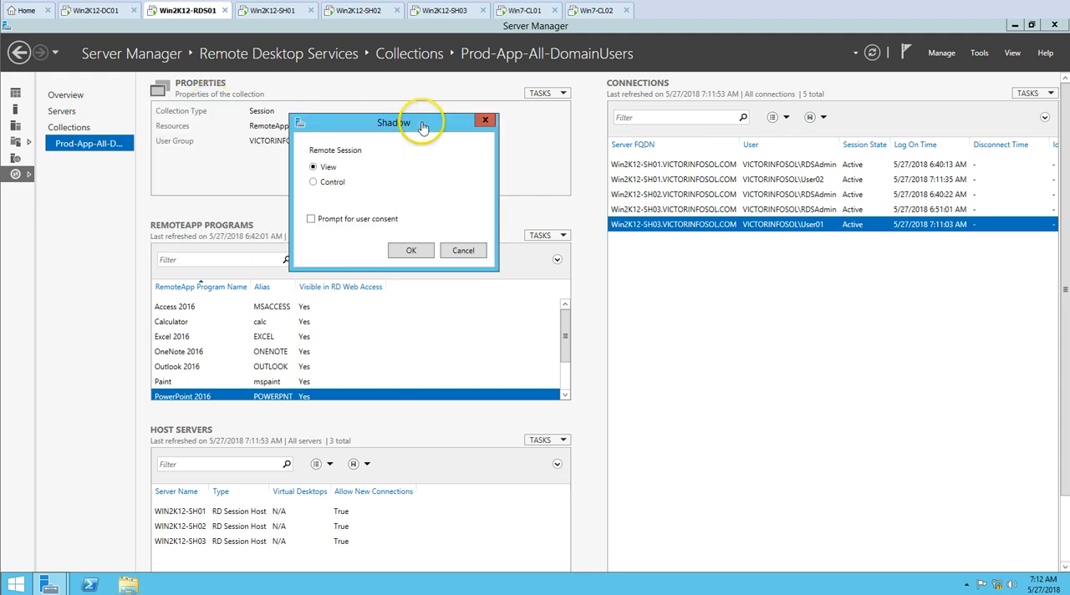
pyautogui.click(410, 250)
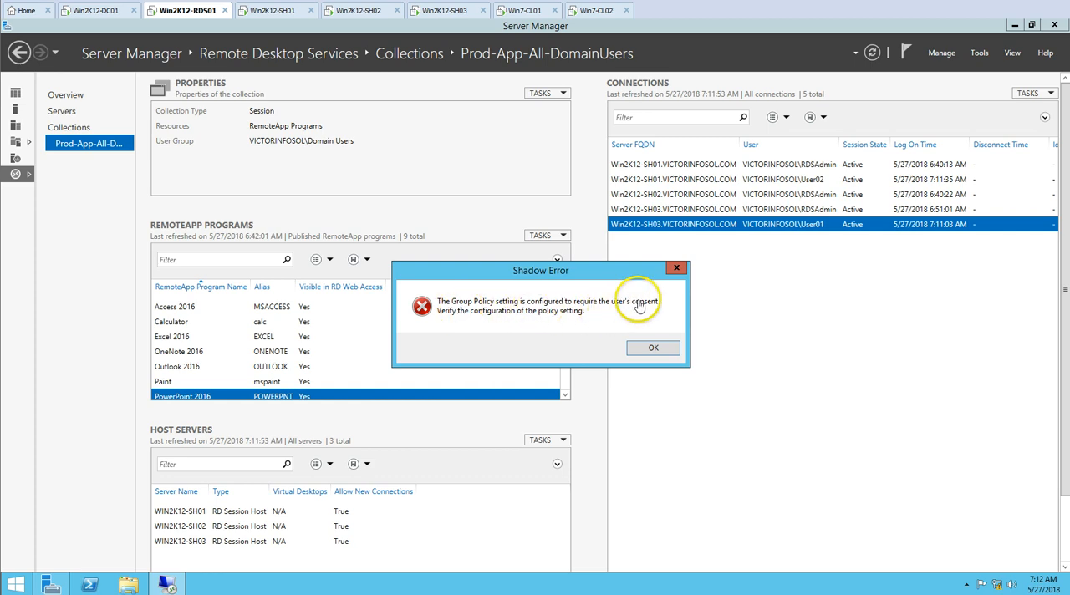
pyautogui.click(653, 350)
pyautogui.click(869, 59)
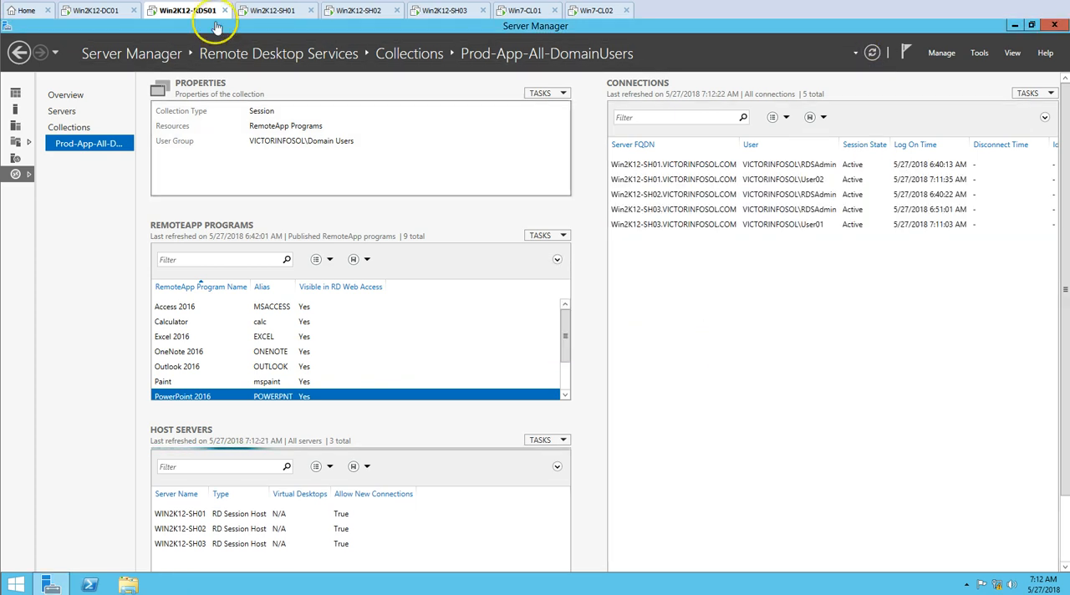
# Switch to Win2K12-DC01 and open the Group Policy Management console
pyautogui.click(95, 13)
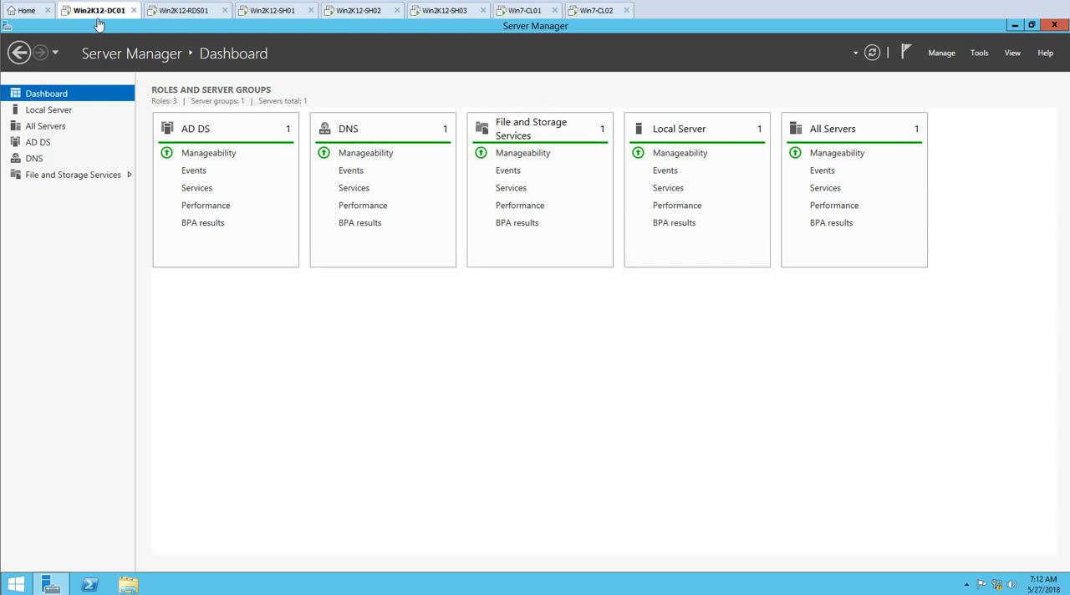
pyautogui.click(979, 53)
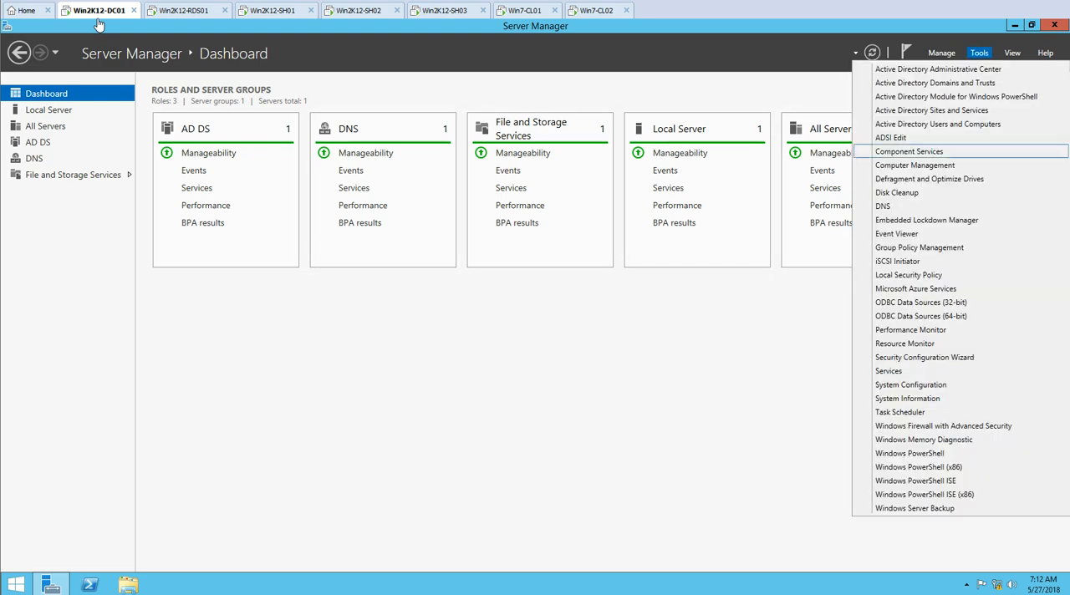
pyautogui.click(920, 259)
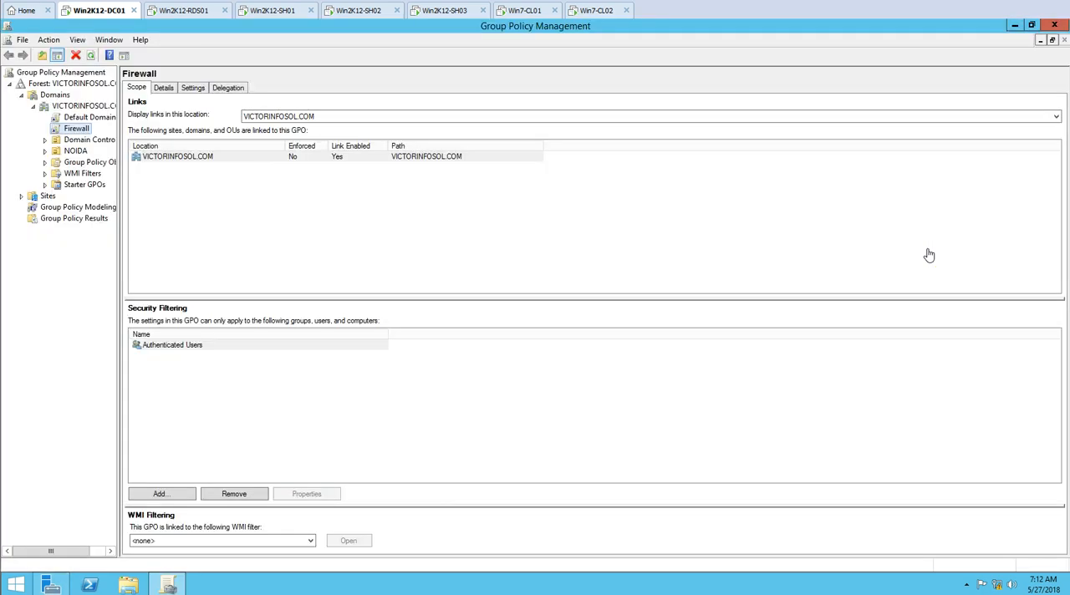
# Create a new group policy object named RDS-SessionHost in the VICTORINFOSOL.COM domain, without a source starter GPO
pyautogui.click(83, 107)
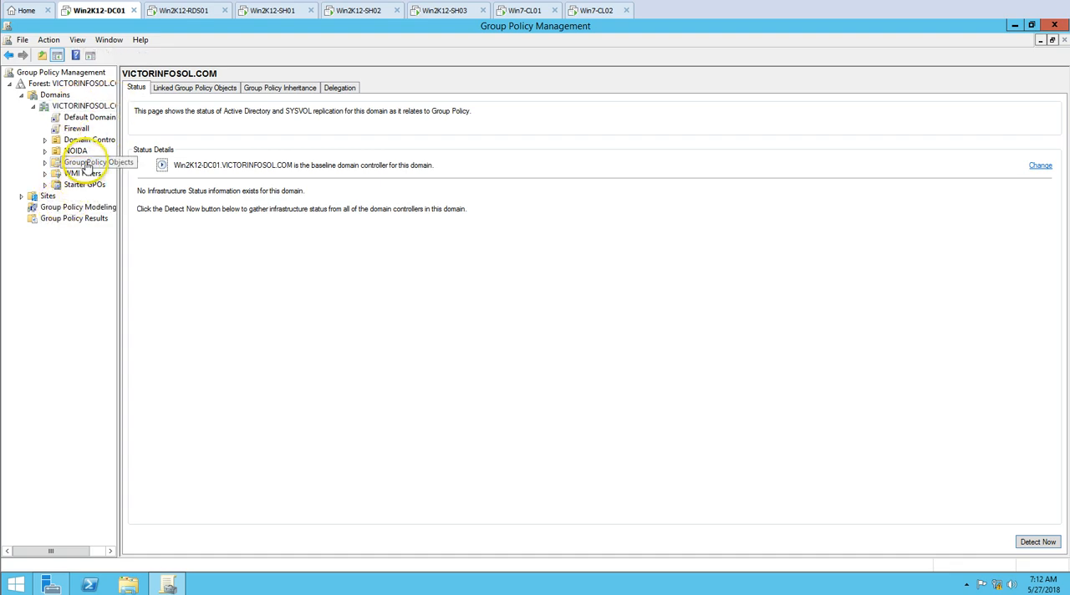
pyautogui.doubleClick(89, 163)
pyautogui.rightClick(87, 162)
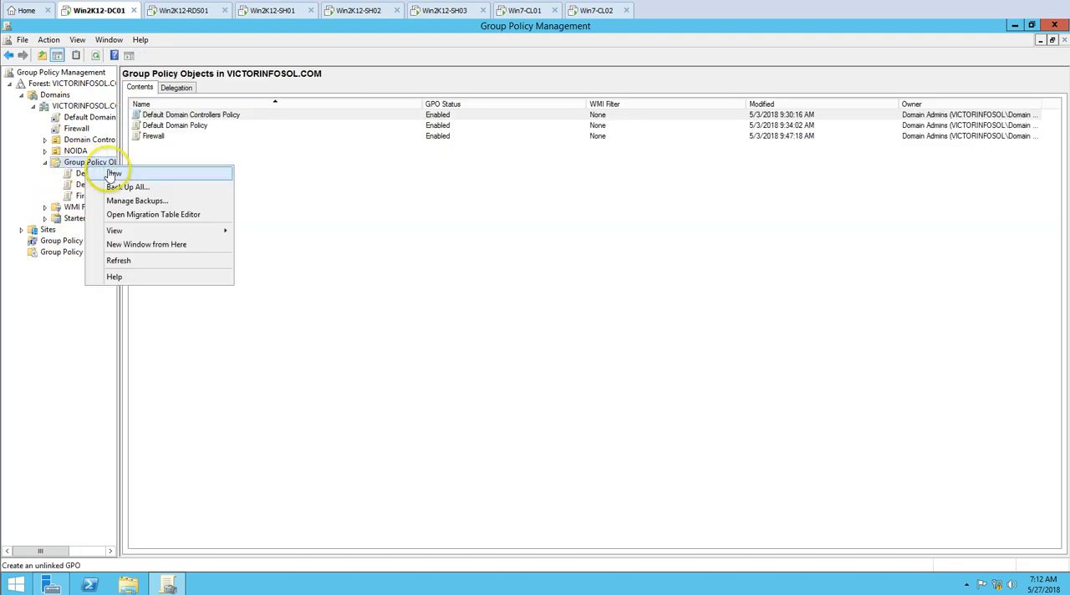
pyautogui.click(109, 170)
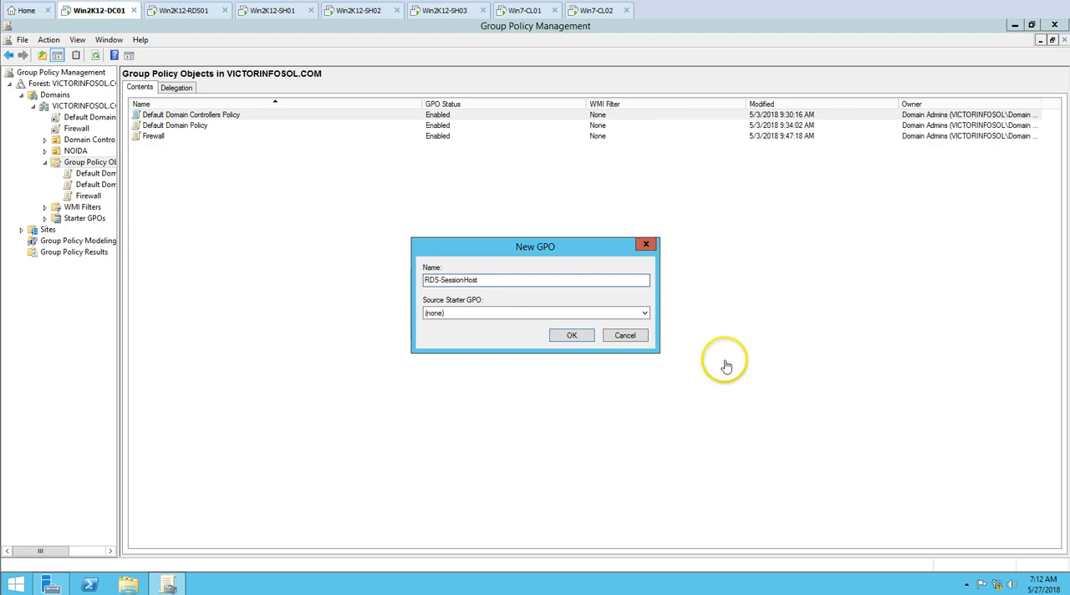
pyautogui.click(570, 335)
# Open the RDS-SessionHost group policy object for editing
pyautogui.doubleClick(202, 148)
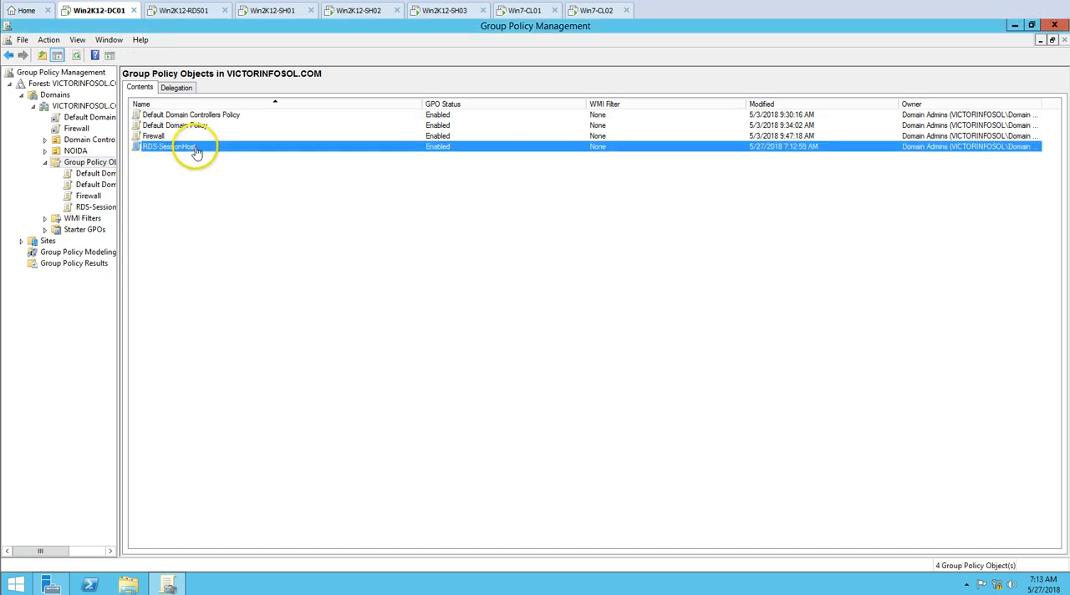
pyautogui.rightClick(99, 211)
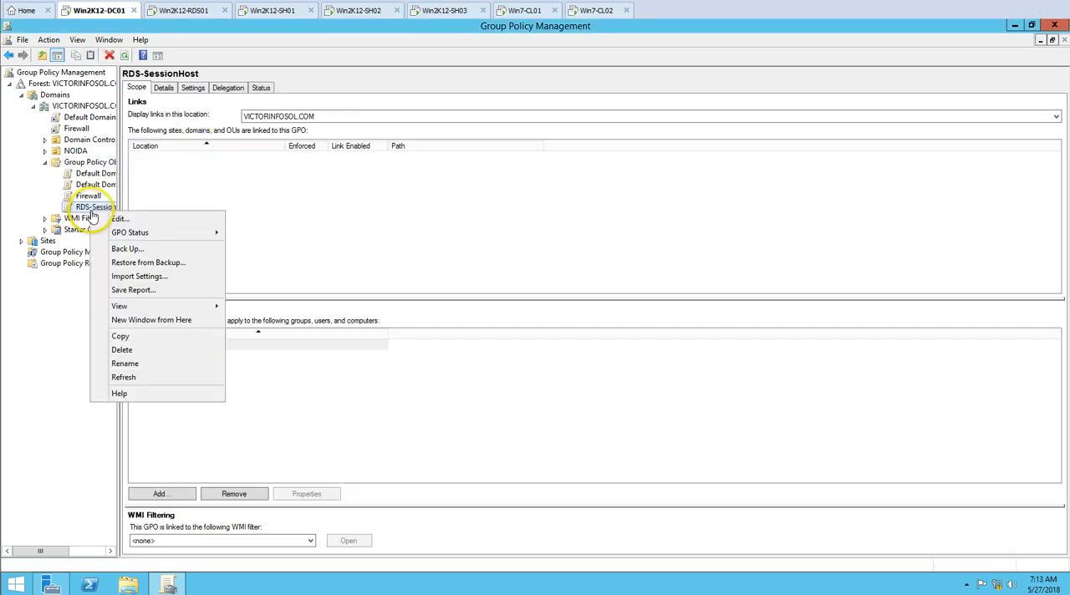
pyautogui.click(119, 219)
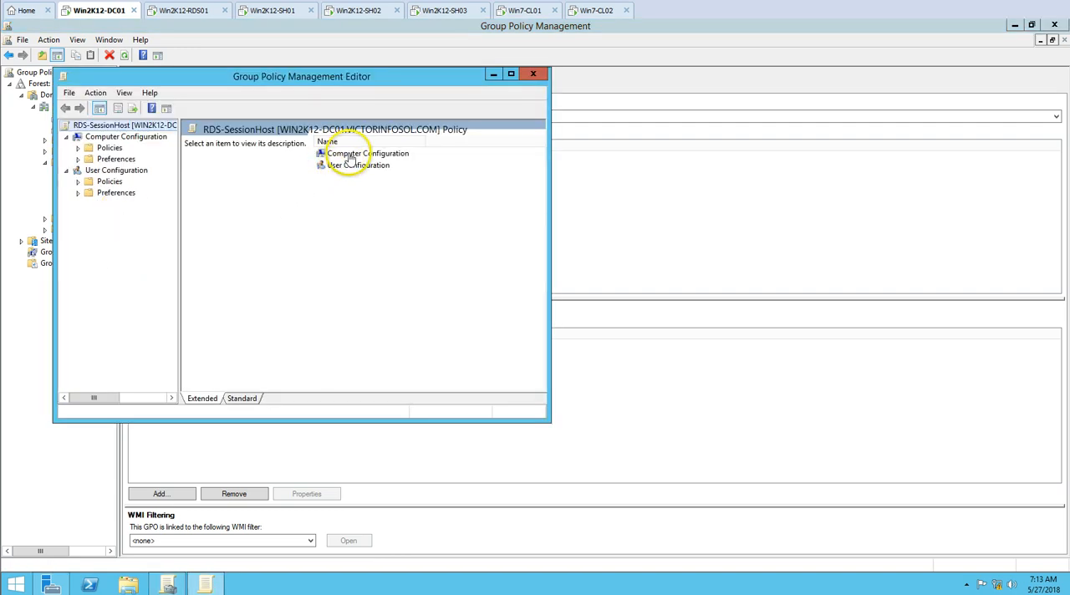
# Open the Windows Components policies in Computer Configuration > Policies > Administrative Templates of the RDS-SessionHost policy, with the editor maximized
pyautogui.doubleClick(349, 159)
pyautogui.doubleClick(394, 71)
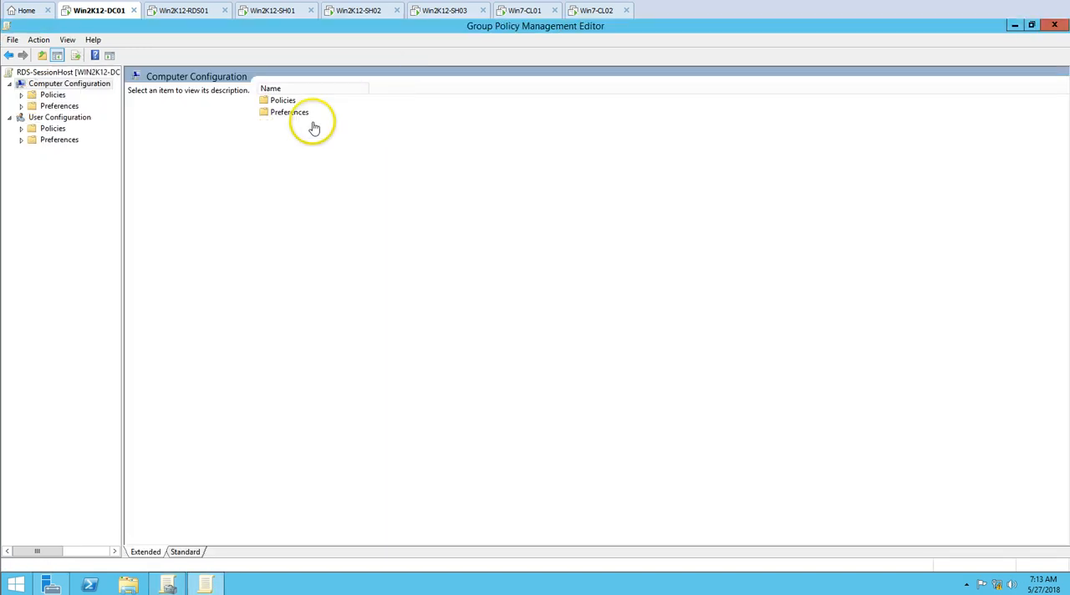
pyautogui.doubleClick(294, 103)
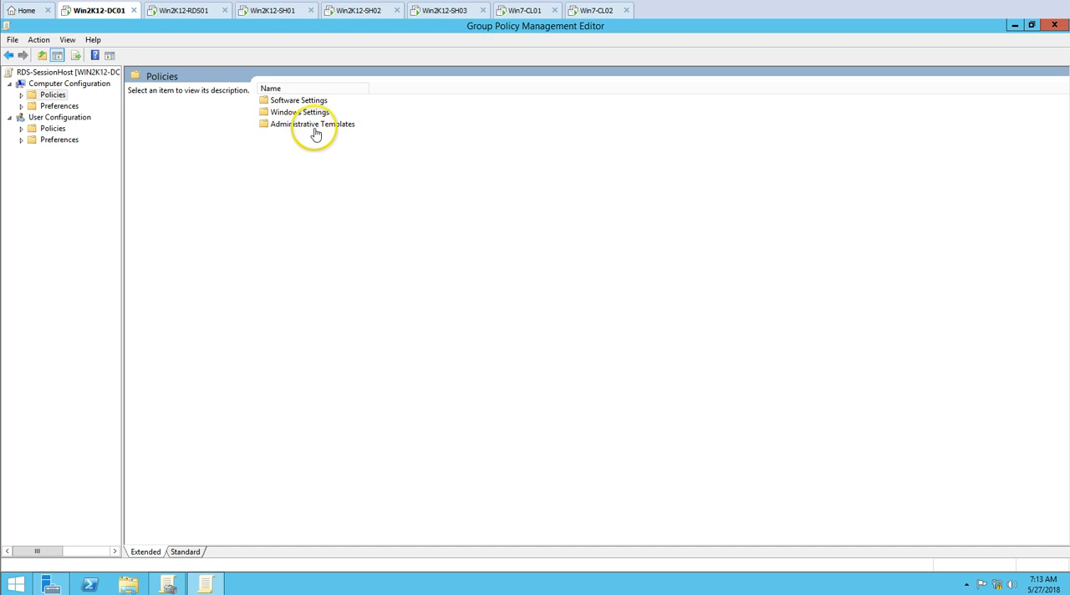
pyautogui.doubleClick(318, 125)
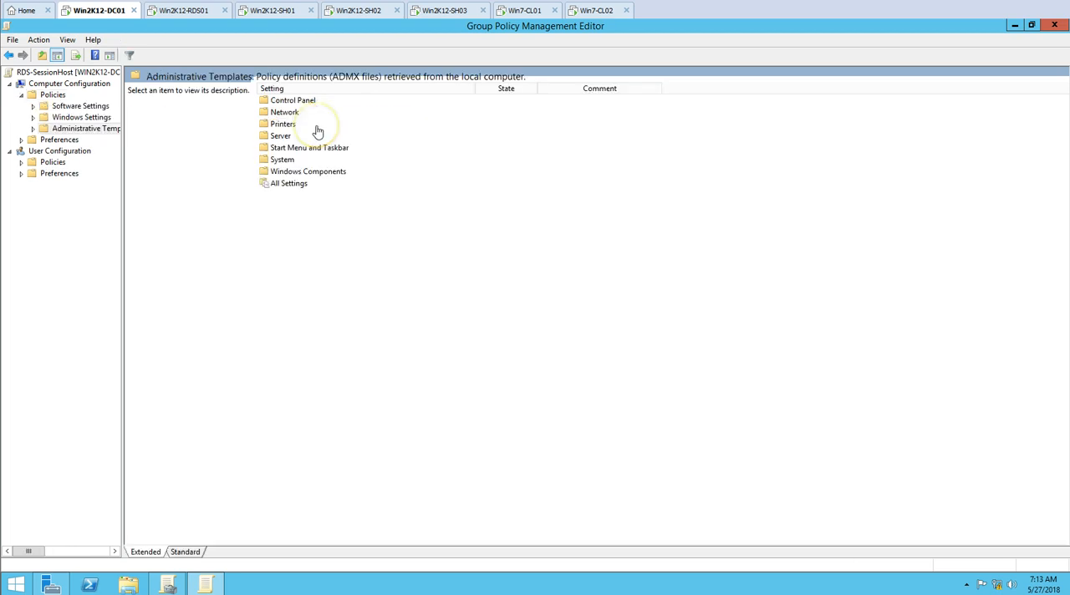
pyautogui.doubleClick(300, 172)
# Open the Connections settings within Remote Desktop Services > Remote Desktop Session Host, widening the console tree to show full names
pyautogui.click(306, 325)
pyautogui.scroll(-6, 305, 331)
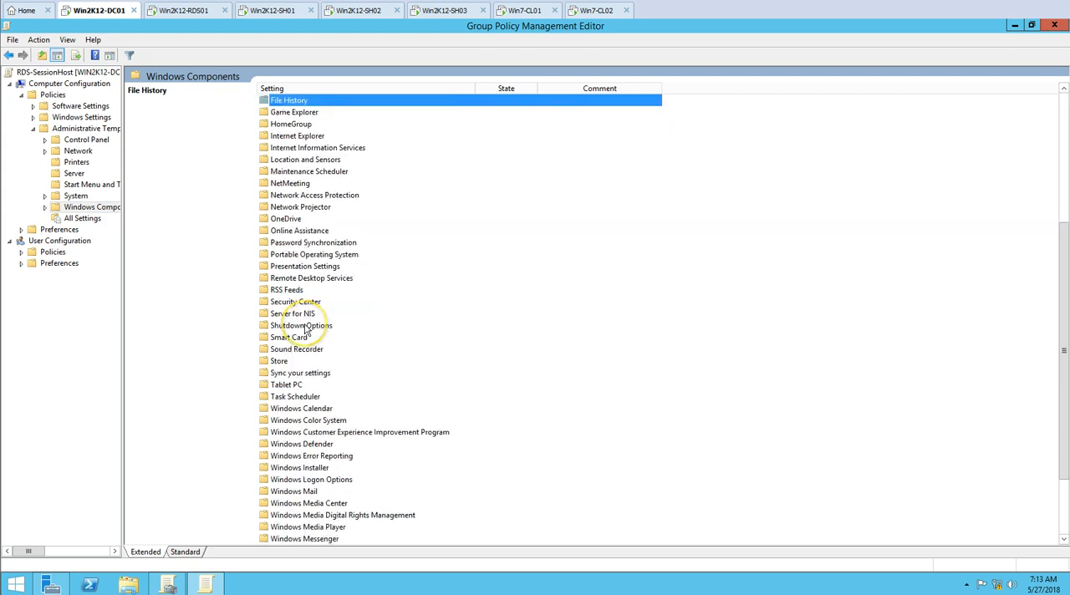
pyautogui.scroll(-2, 307, 334)
pyautogui.press('p')
pyautogui.press('r')
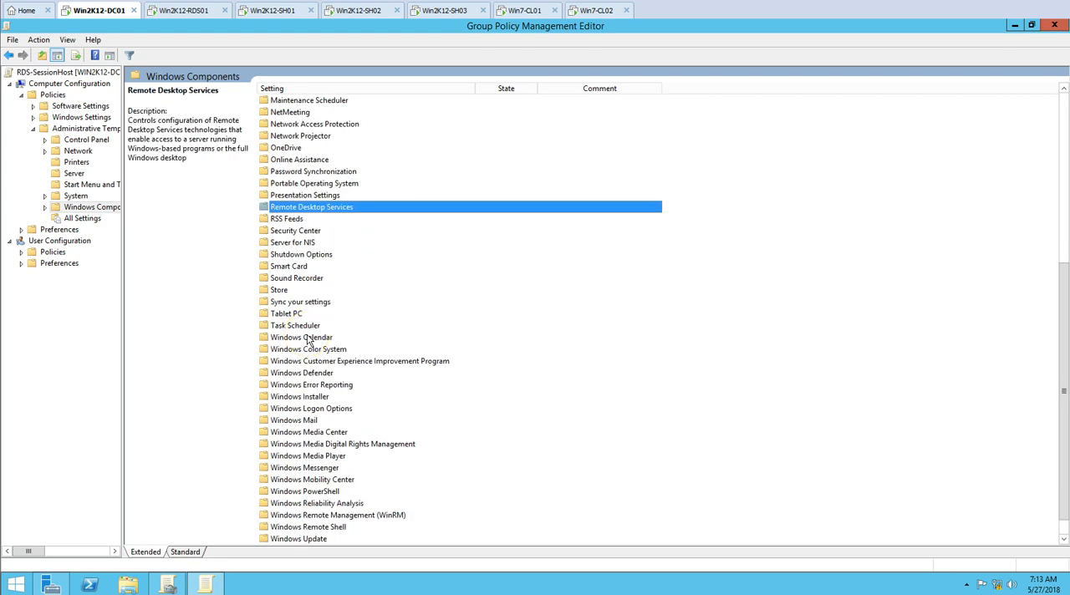
pyautogui.press('Return')
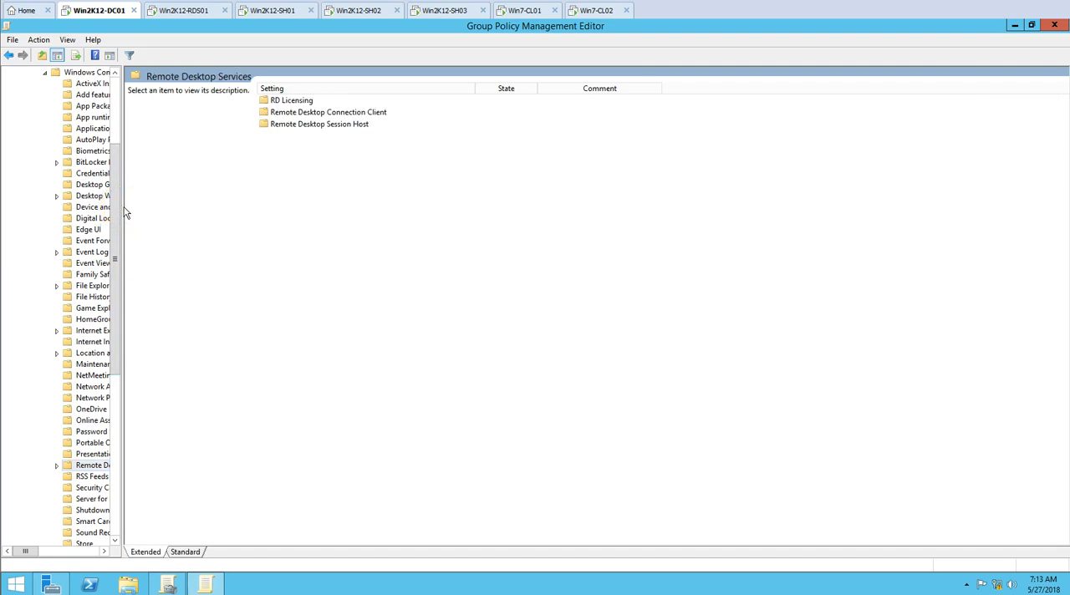
pyautogui.moveTo(124, 213); pyautogui.dragTo(262, 211)
pyautogui.click(490, 126)
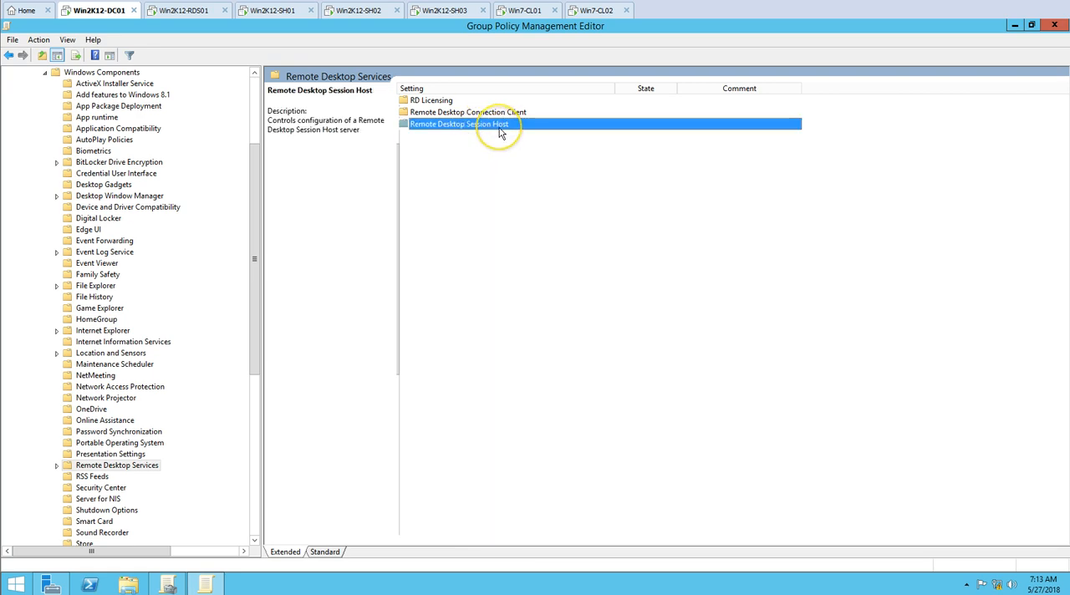
pyautogui.doubleClick(500, 132)
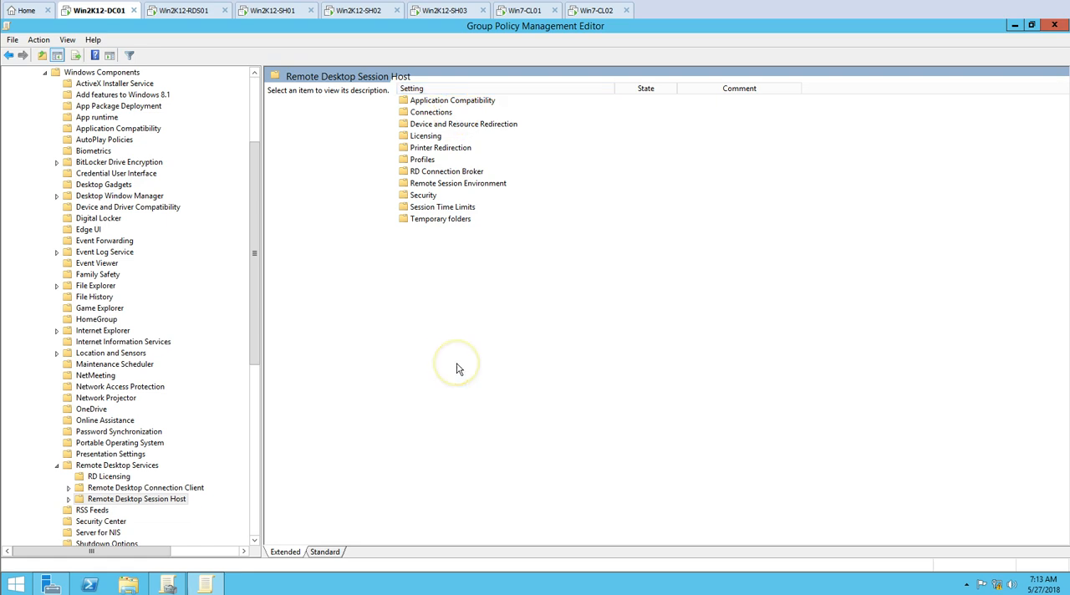
pyautogui.doubleClick(441, 114)
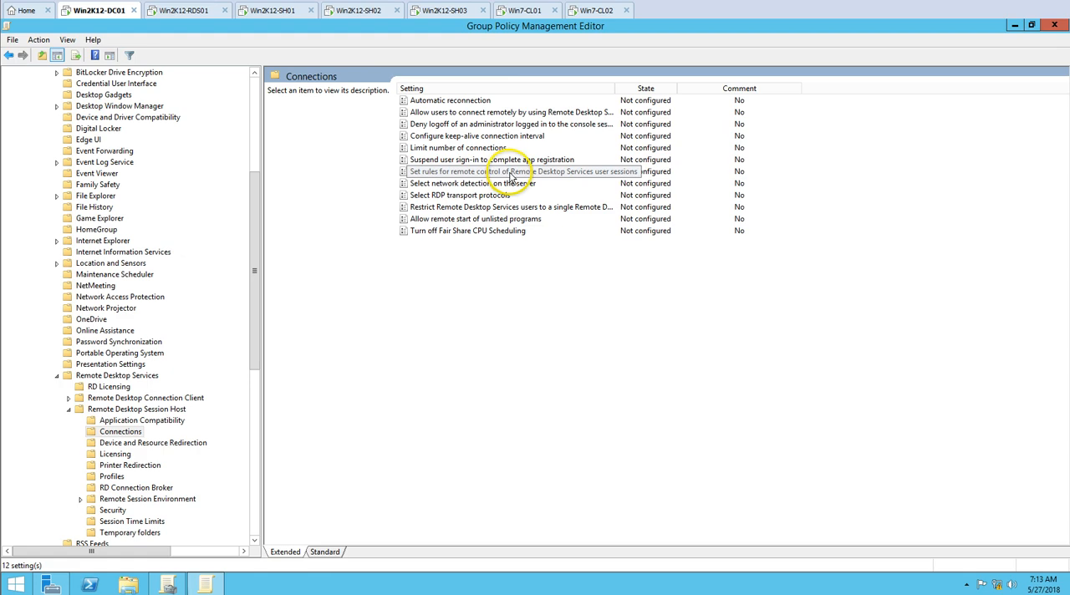
# Enable "Set rules for remote control of Remote Desktop Services user sessions" with Full Control without user's permission, and close the policy editor
pyautogui.doubleClick(606, 173)
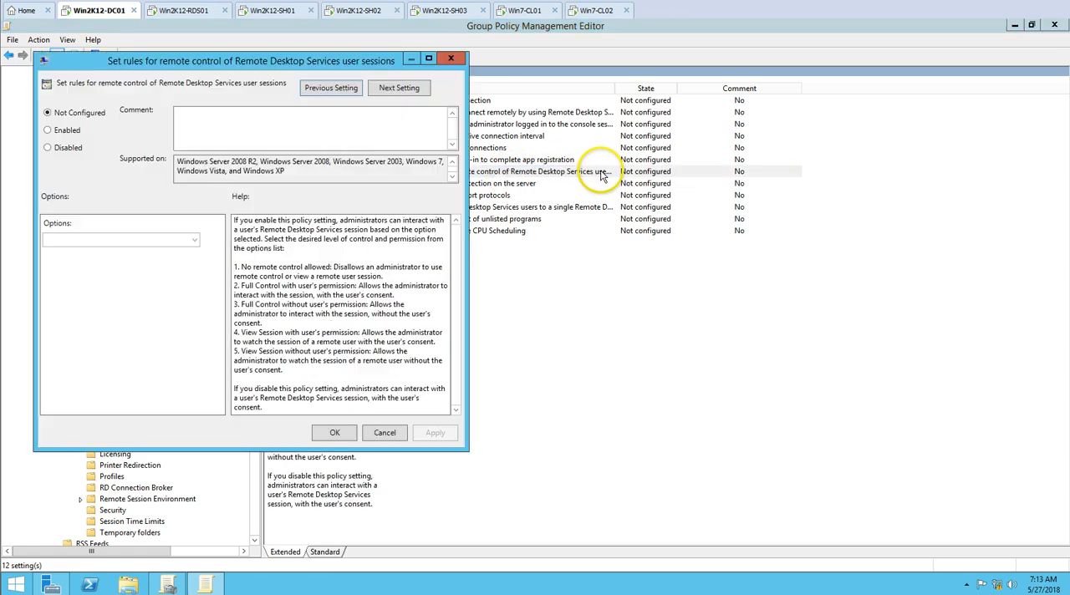
pyautogui.click(68, 132)
pyautogui.moveTo(175, 60); pyautogui.dragTo(347, 43)
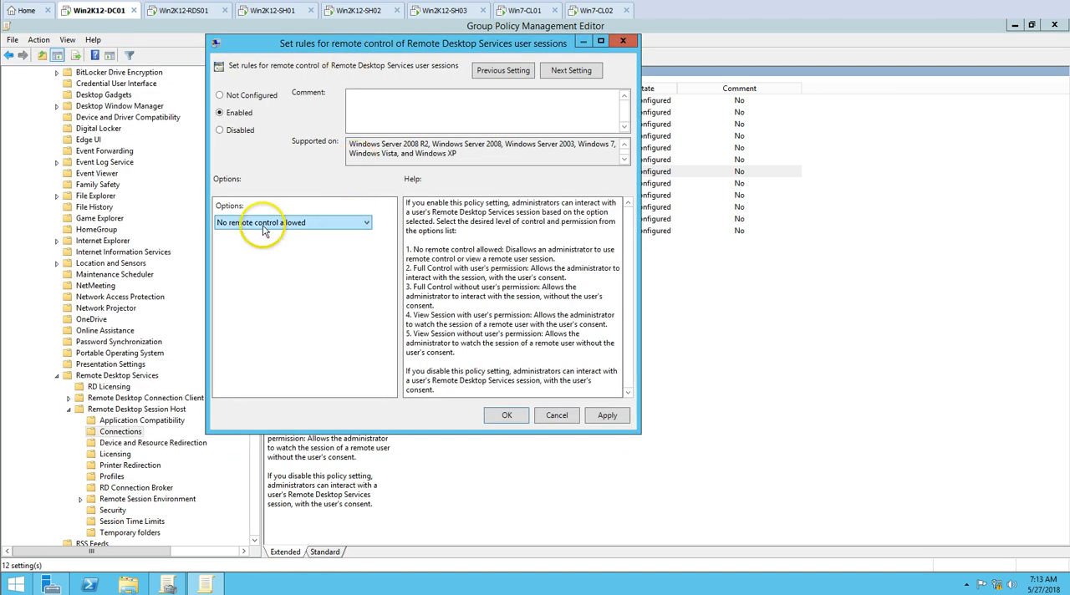
pyautogui.click(261, 222)
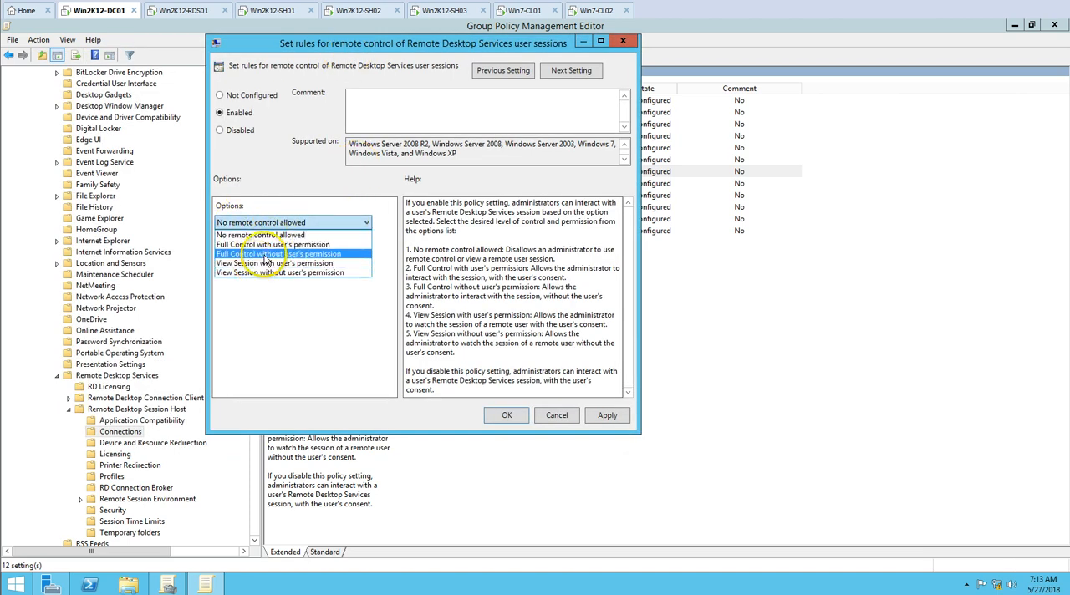
pyautogui.click(281, 254)
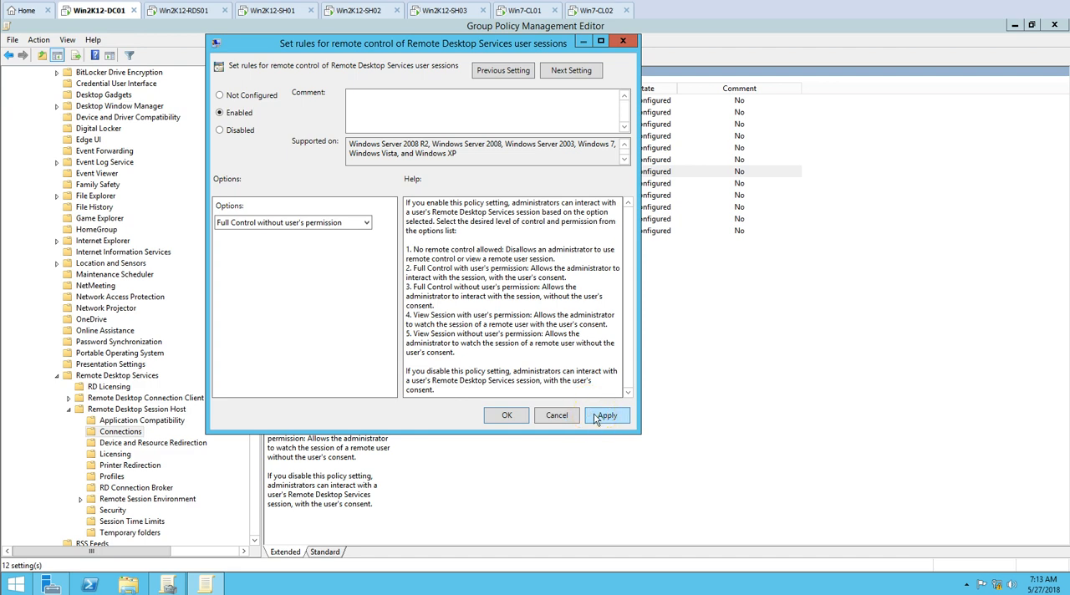
pyautogui.click(606, 418)
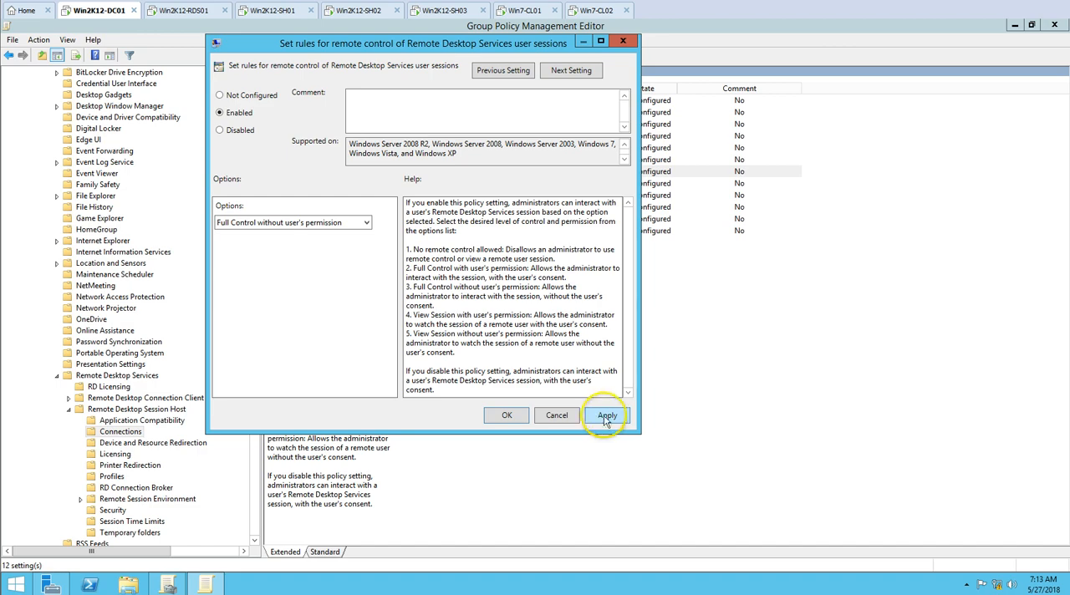
pyautogui.click(506, 416)
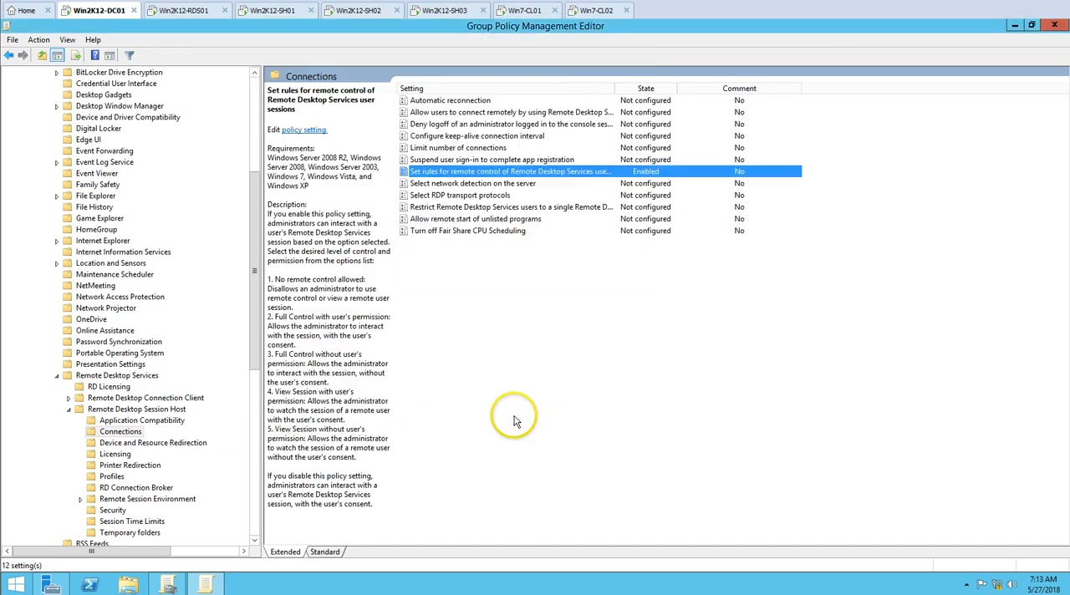
pyautogui.click(1059, 26)
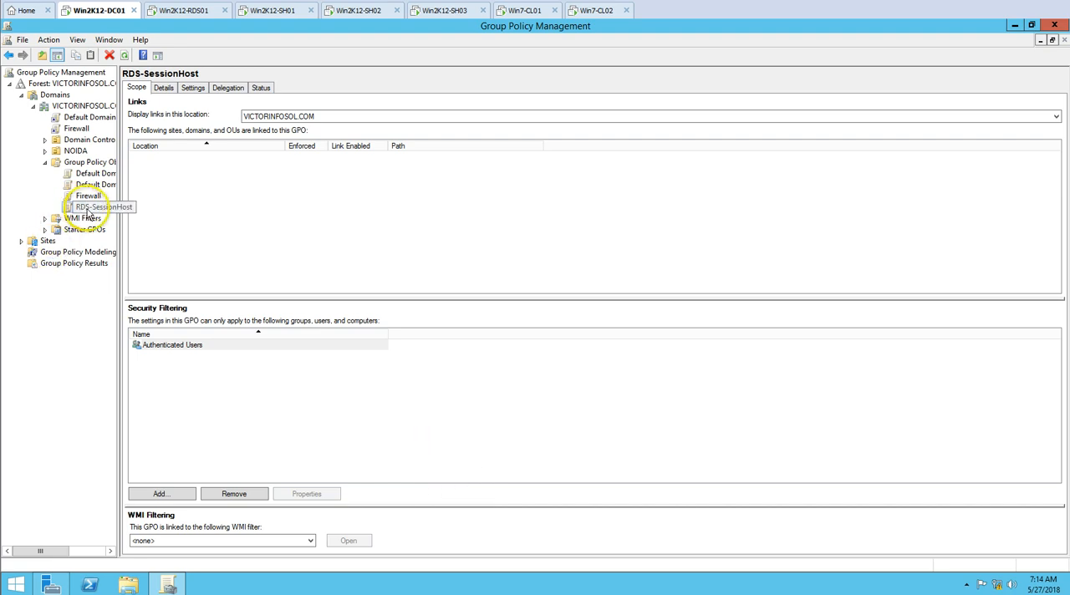
# Open Active Directory Users and Computers from Server Manager on the domain controller
pyautogui.click(51, 584)
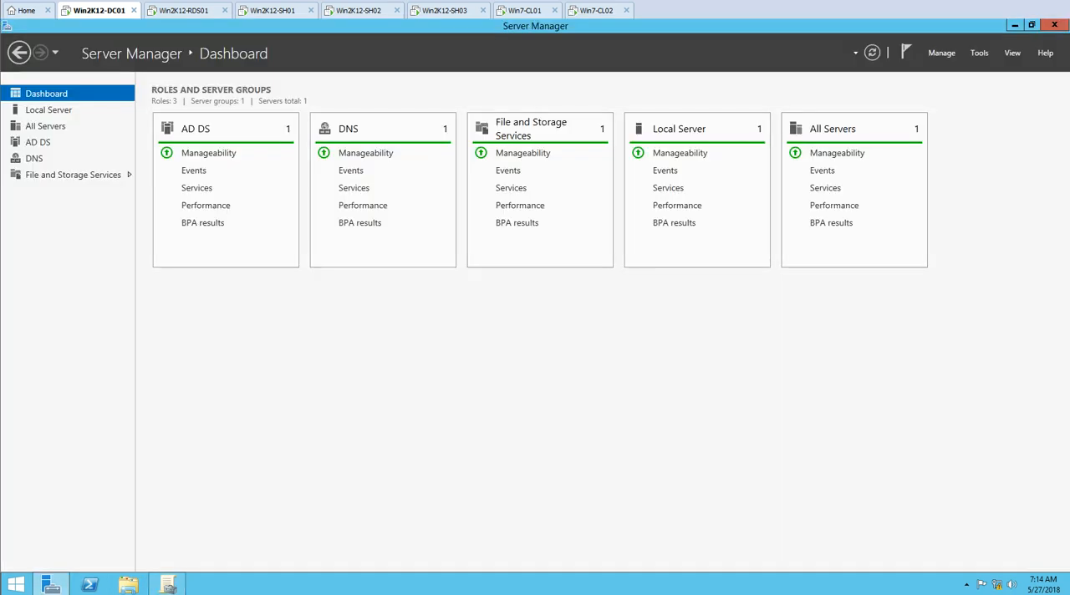
pyautogui.click(979, 53)
pyautogui.click(937, 124)
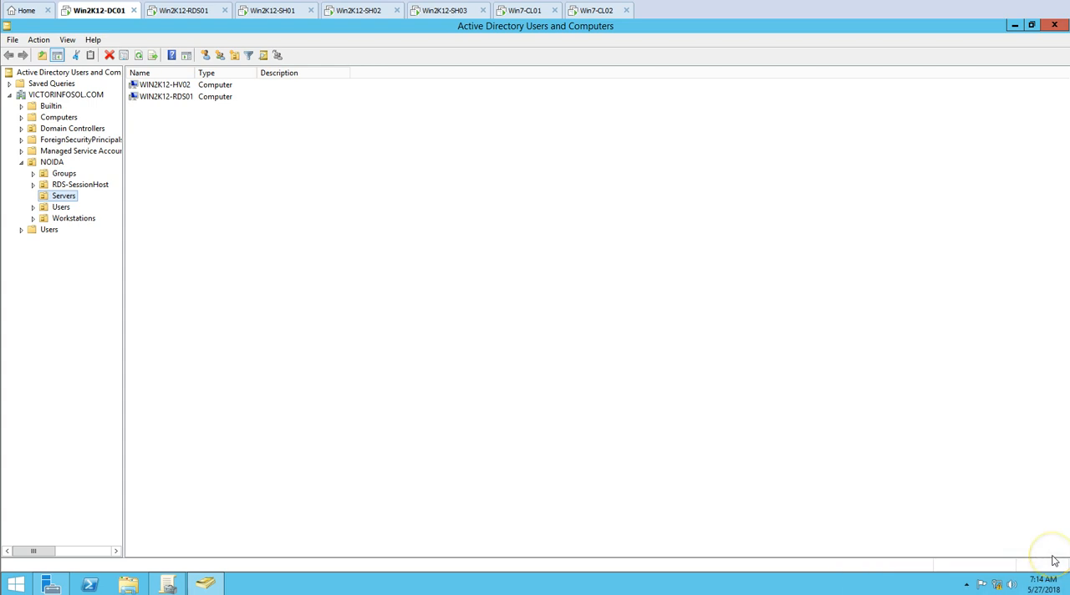
# Examine which computer accounts belong to the RDS-SessionHost organizational unit under NOIDA
pyautogui.press('Up')
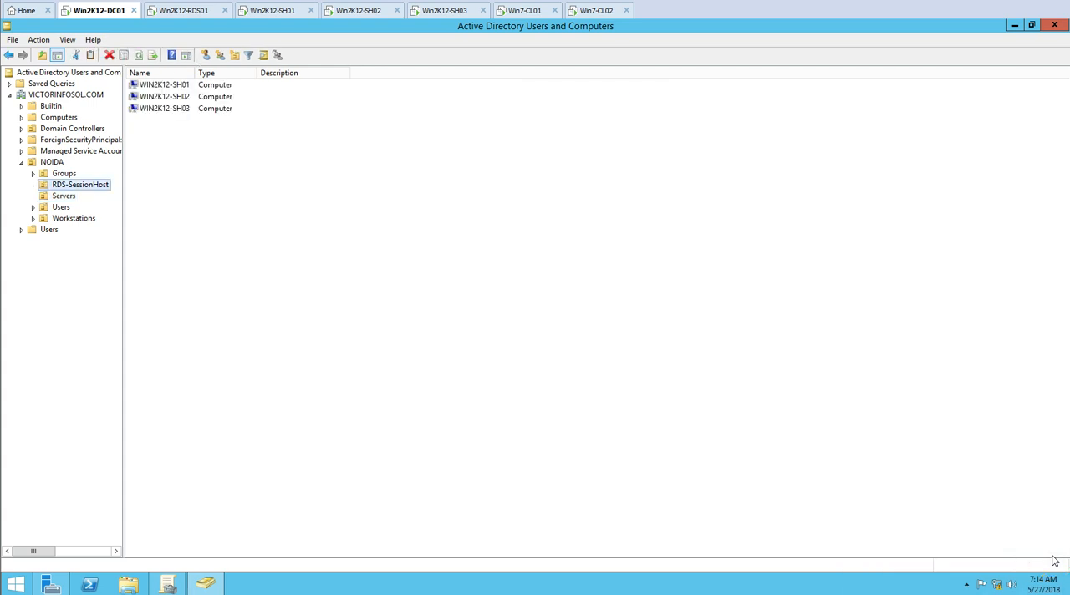
pyautogui.click(65, 95)
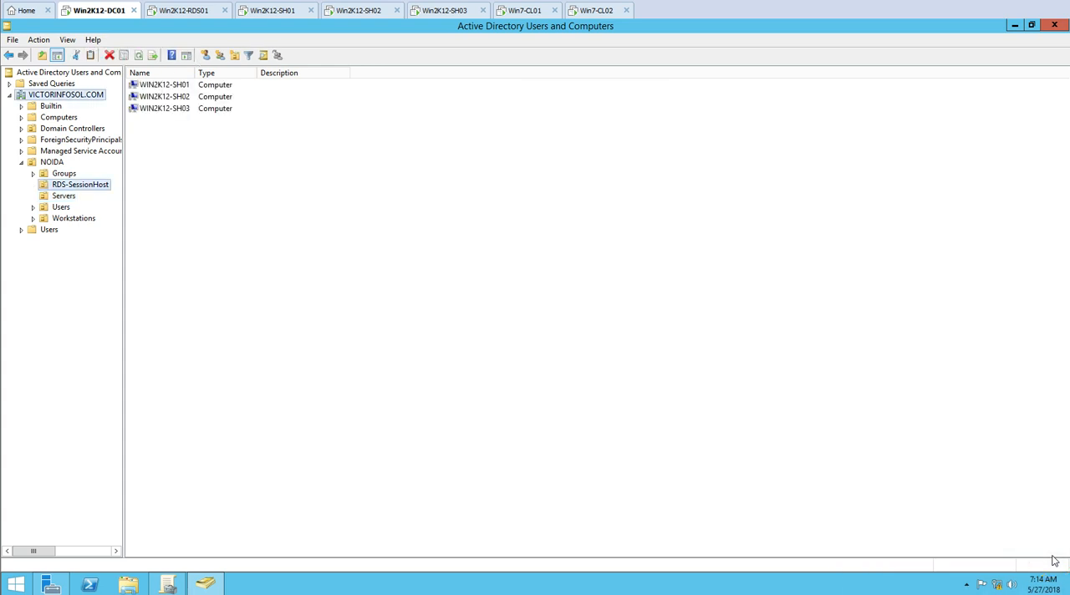
pyautogui.click(50, 163)
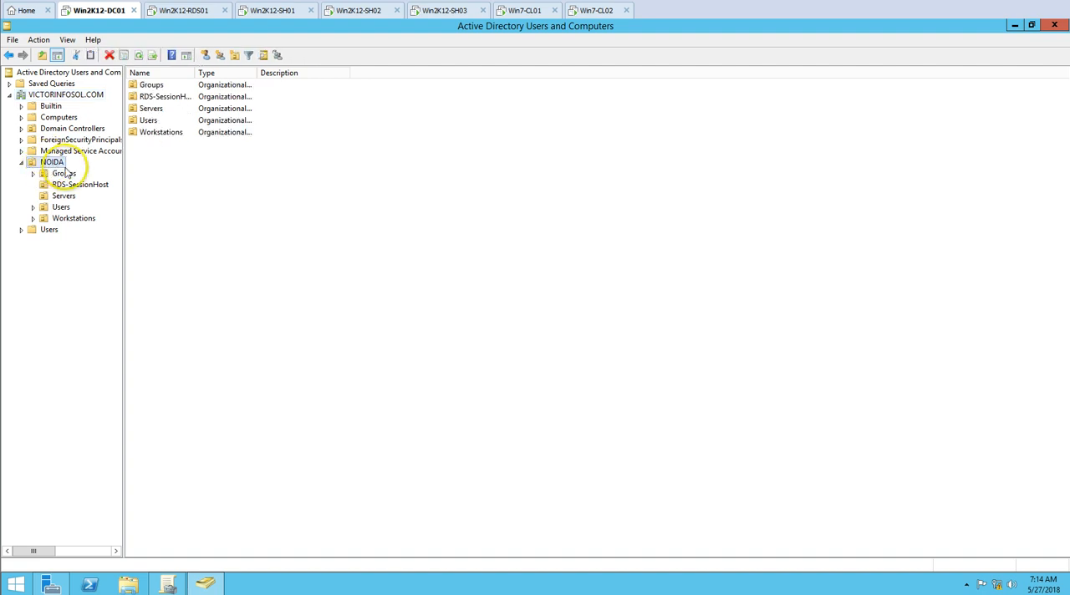
pyautogui.click(77, 185)
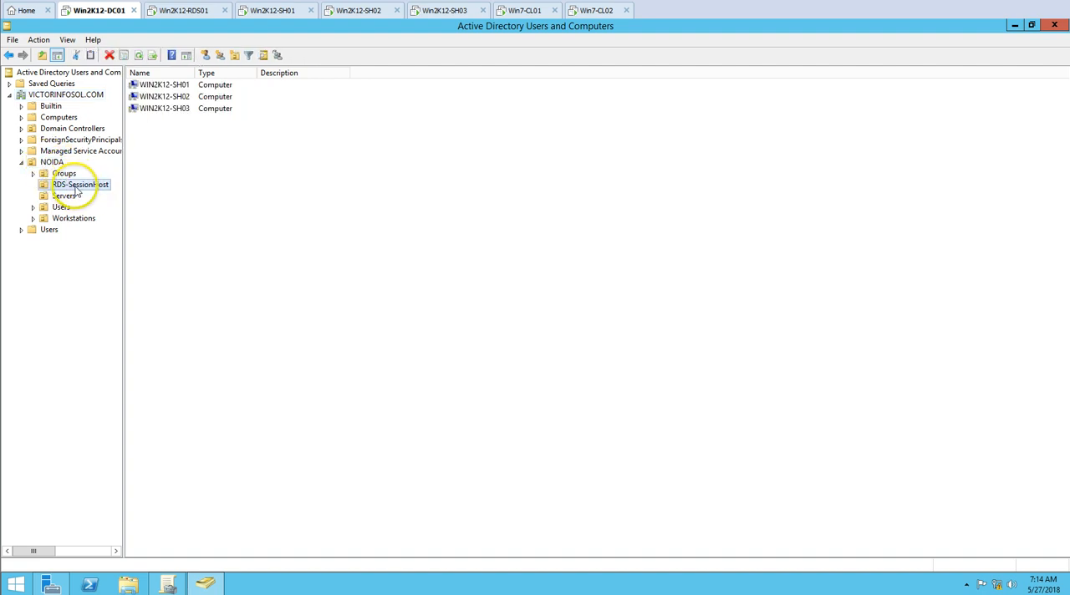
pyautogui.click(171, 85)
pyautogui.hotkey('ctrl', 'a')
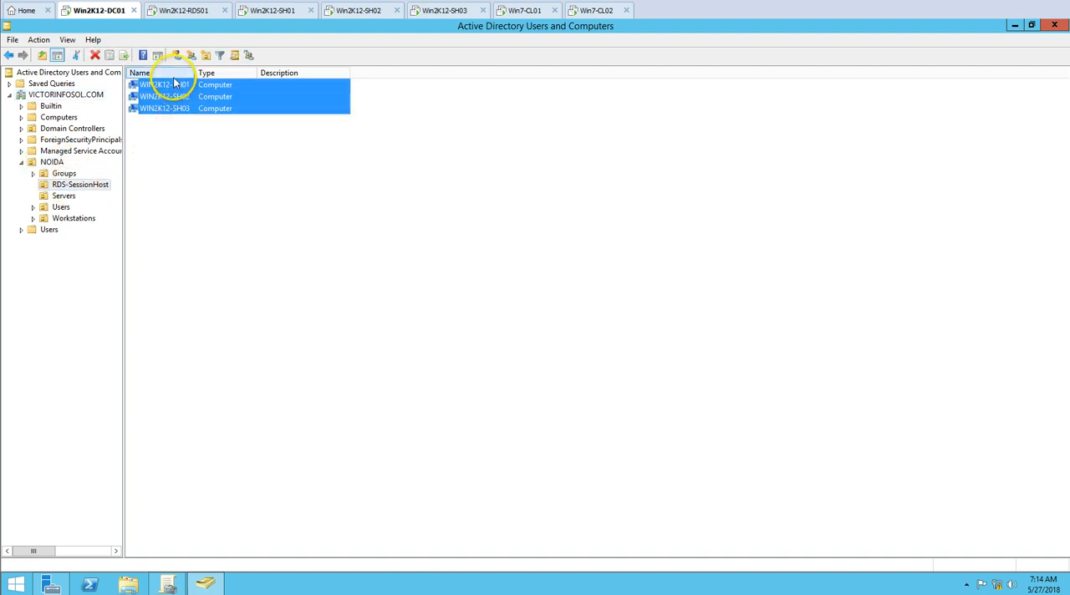
pyautogui.click(80, 185)
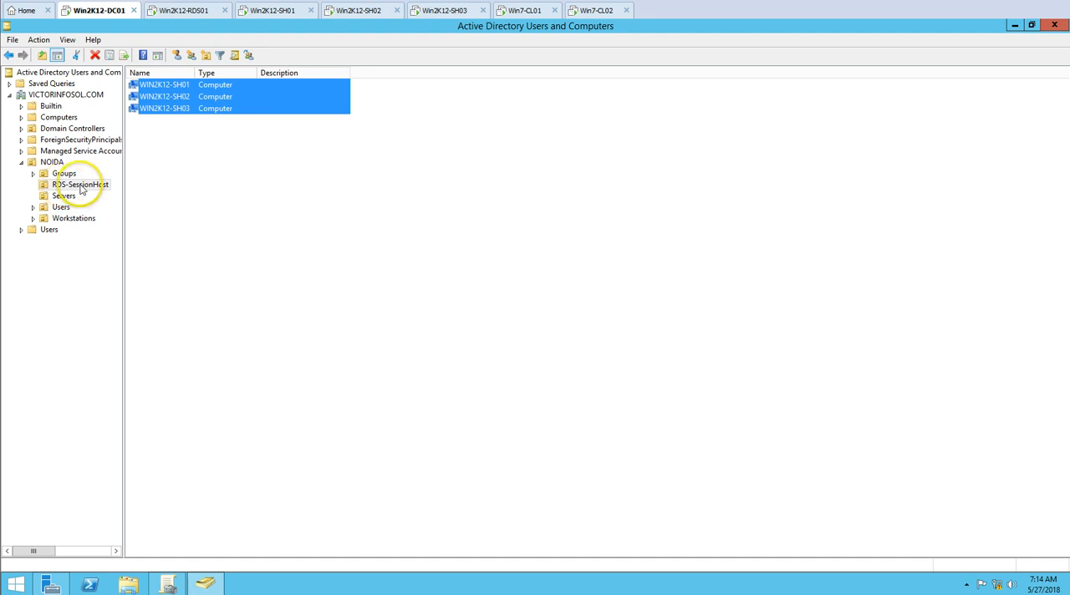
pyautogui.click(365, 299)
# Return to Group Policy Management and link the existing RDS-SessionHost GPO to the RDS-SessionHost organizational unit under NOIDA
pyautogui.click(171, 584)
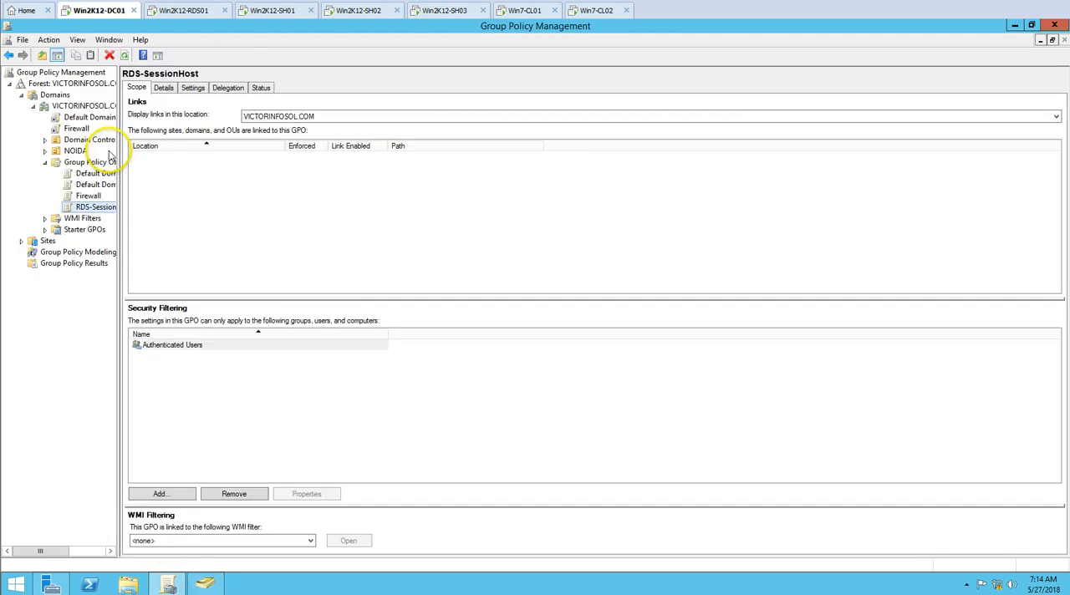
pyautogui.rightClick(97, 210)
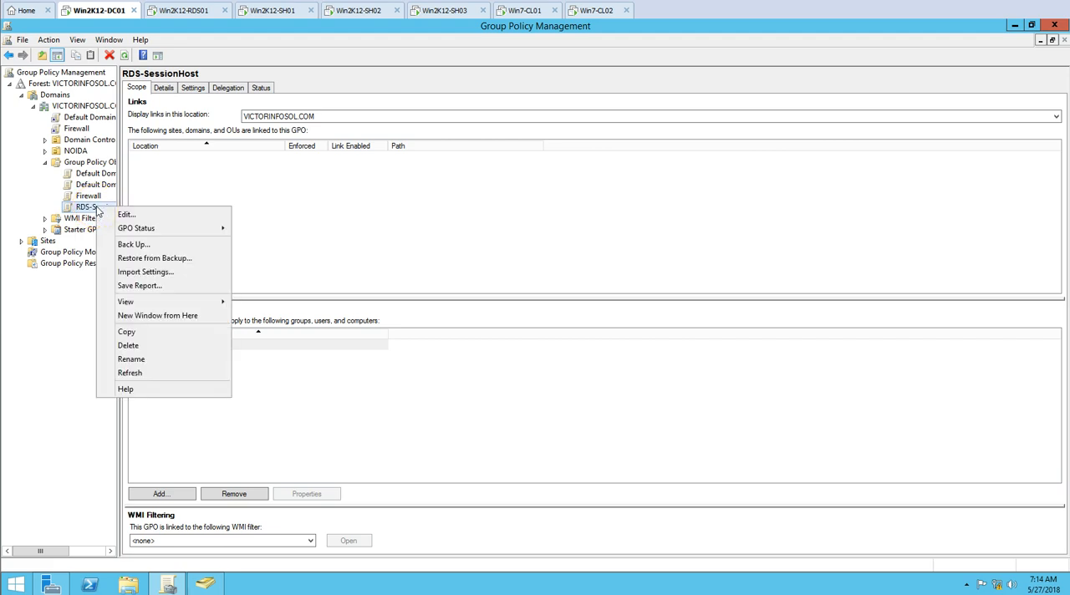
pyautogui.click(179, 192)
pyautogui.click(46, 152)
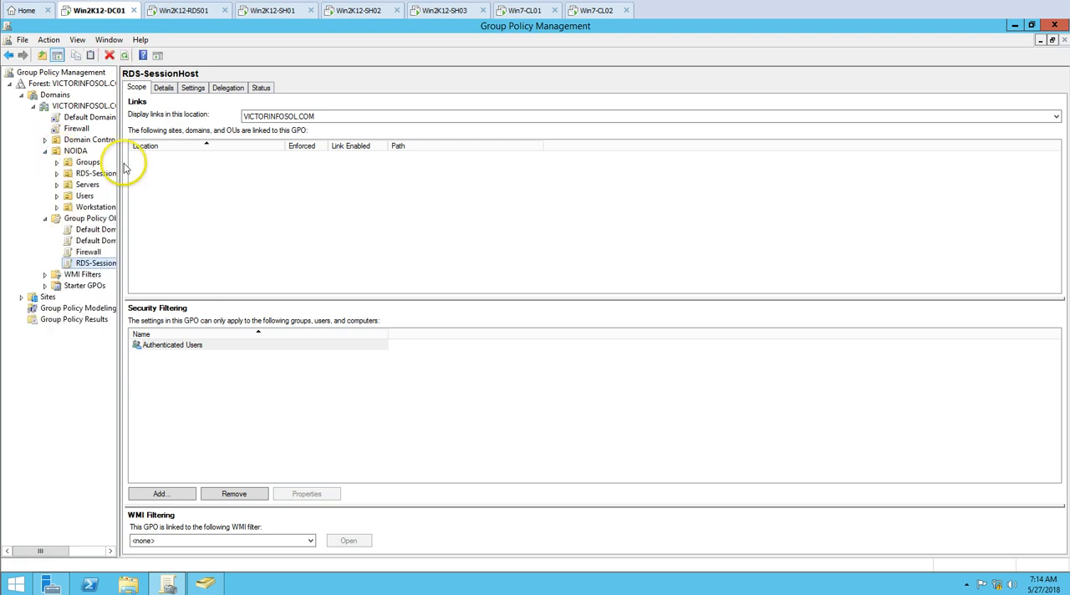
pyautogui.moveTo(119, 168); pyautogui.dragTo(245, 170)
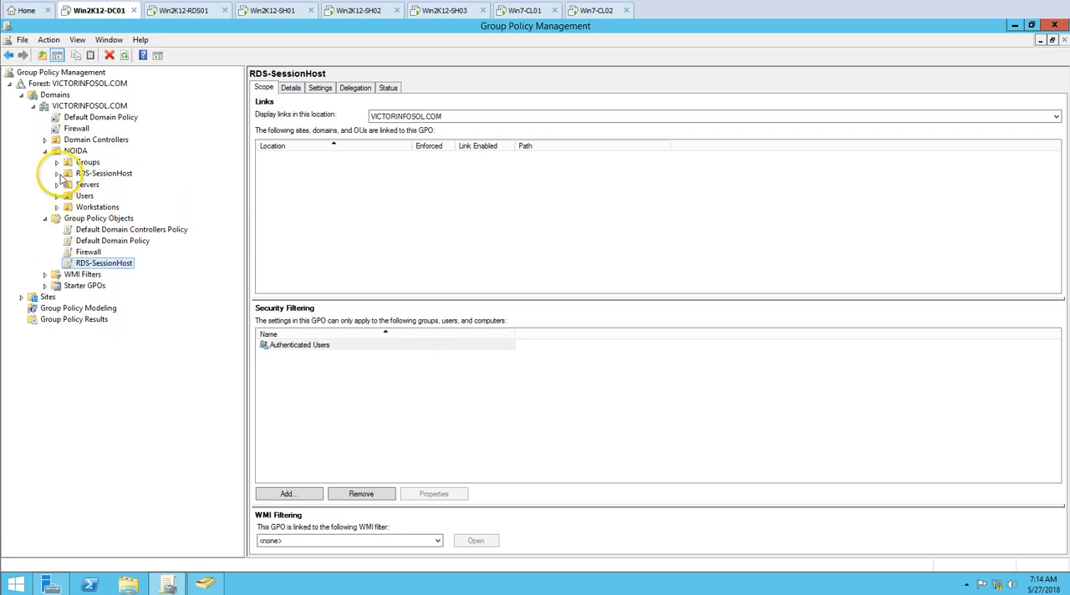
pyautogui.click(122, 173)
pyautogui.rightClick(125, 173)
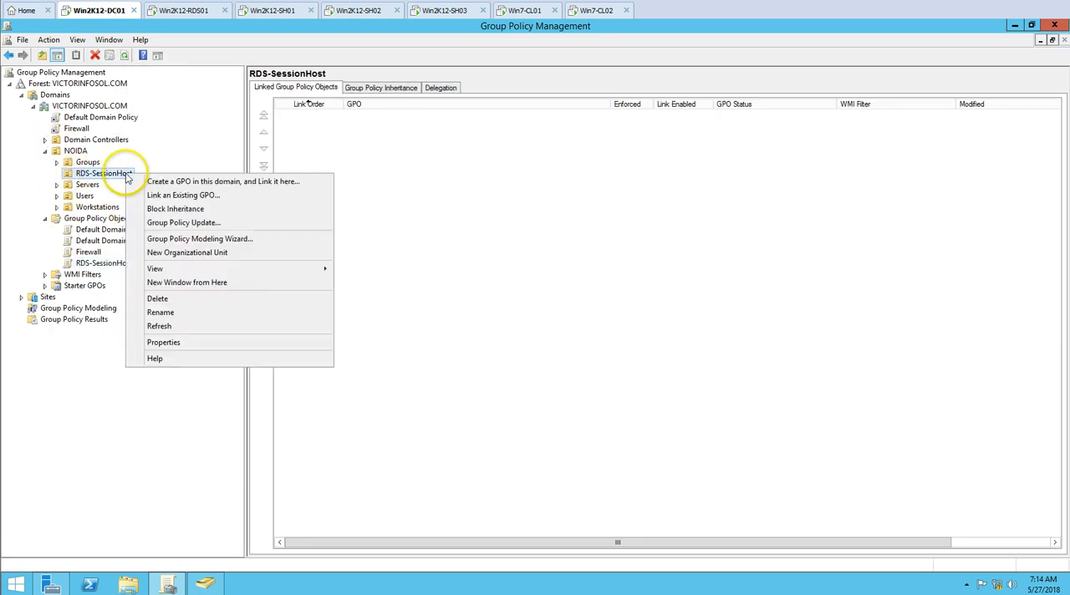
pyautogui.click(177, 197)
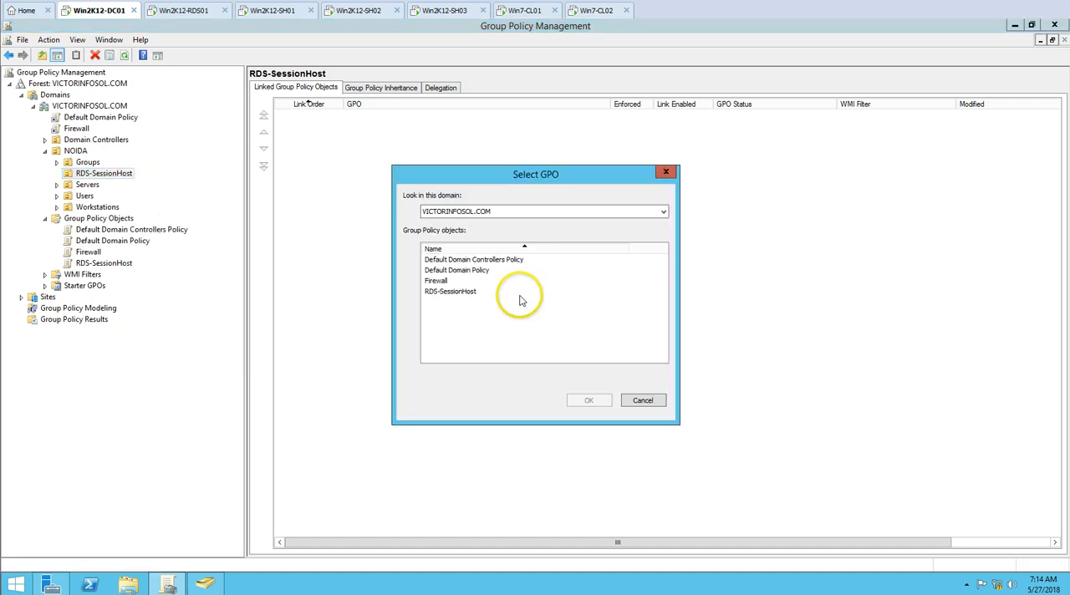
pyautogui.click(445, 293)
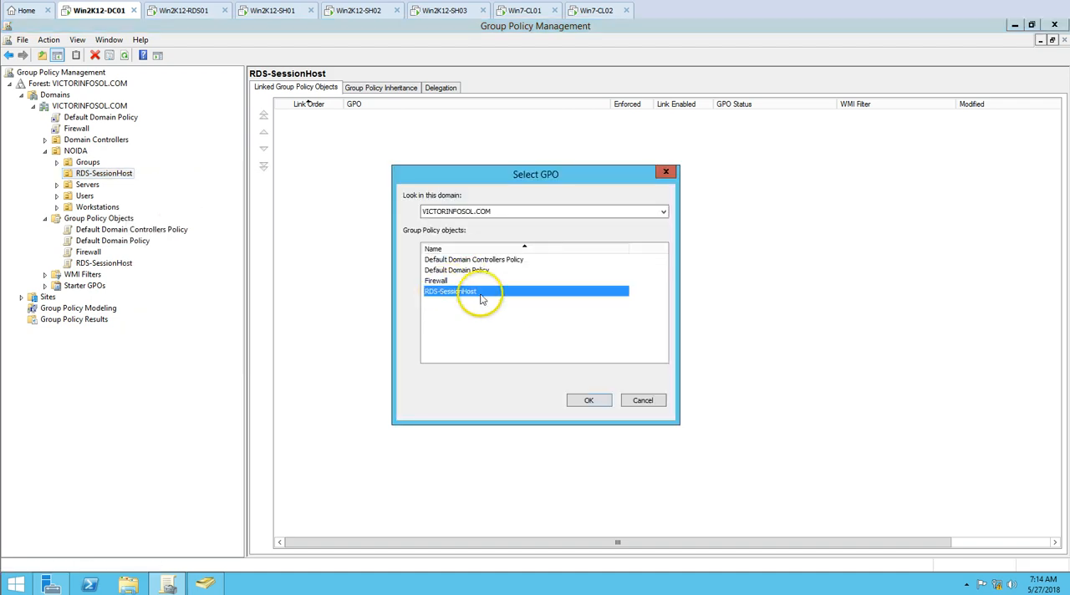
pyautogui.click(590, 401)
# Check the scope and link details of the RDS-SessionHost GPO linked under the RDS-SessionHost organizational unit
pyautogui.click(115, 186)
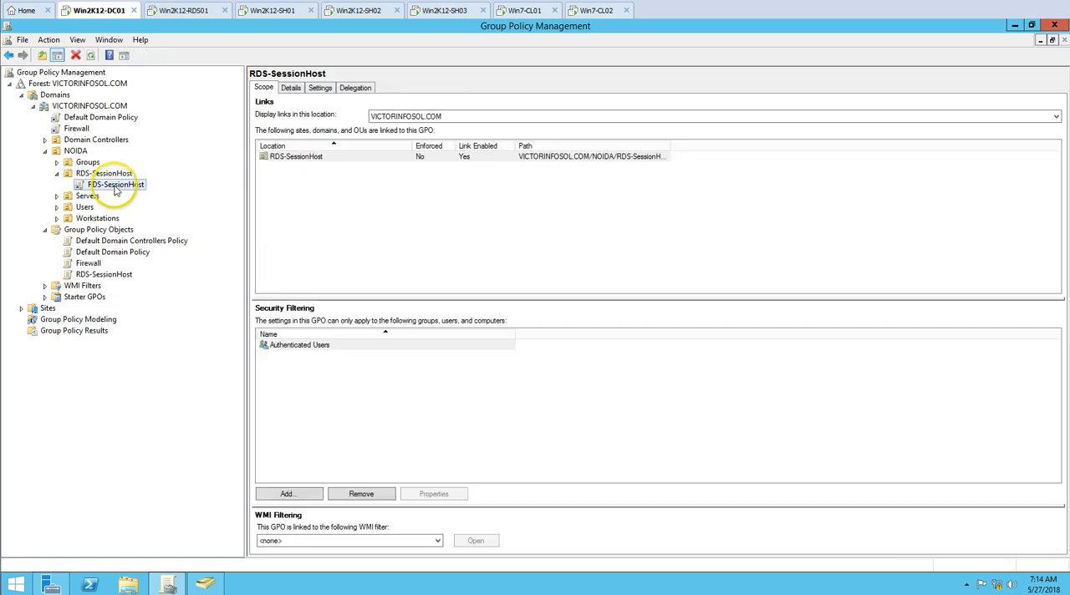
pyautogui.click(118, 177)
pyautogui.click(119, 184)
pyautogui.click(572, 283)
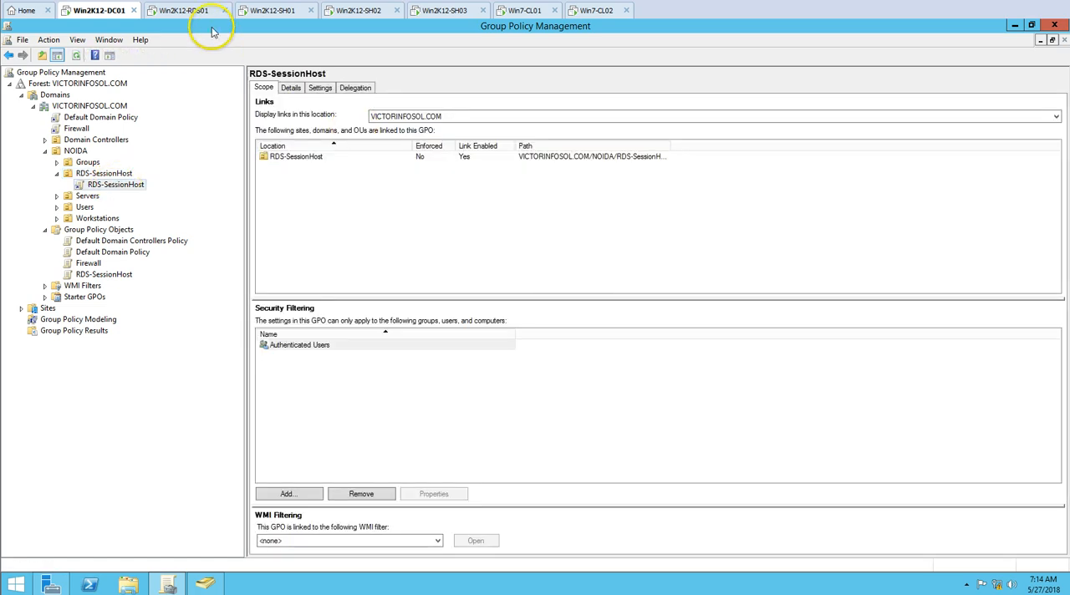
# Switch to the Win2K12-SH01 server and launch the Resultant Set of Policy console with rsop.msc
pyautogui.click(272, 11)
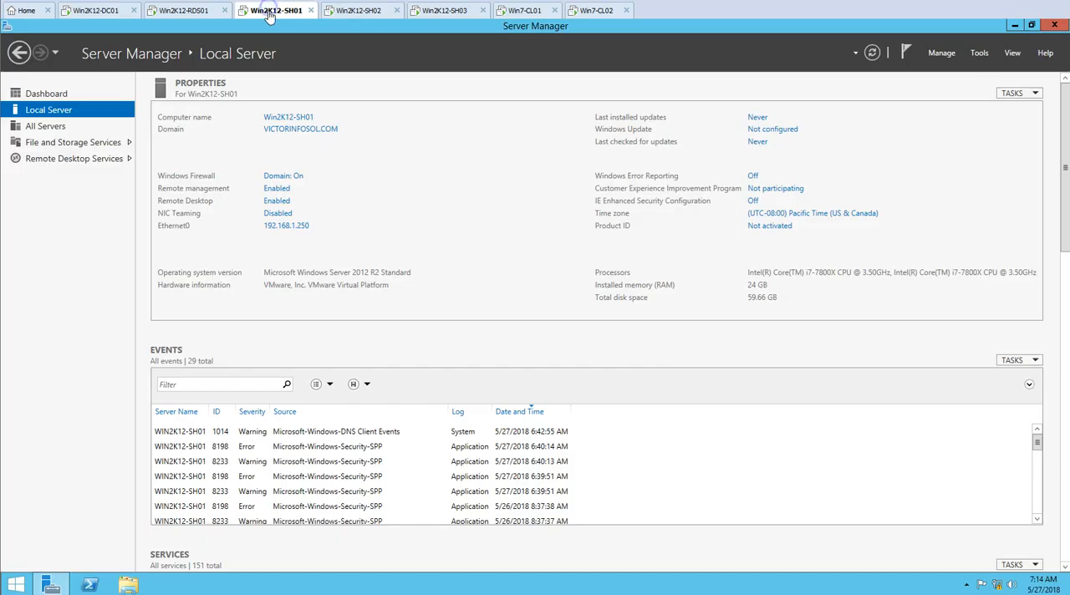
pyautogui.click(51, 585)
pyautogui.rightClick(17, 586)
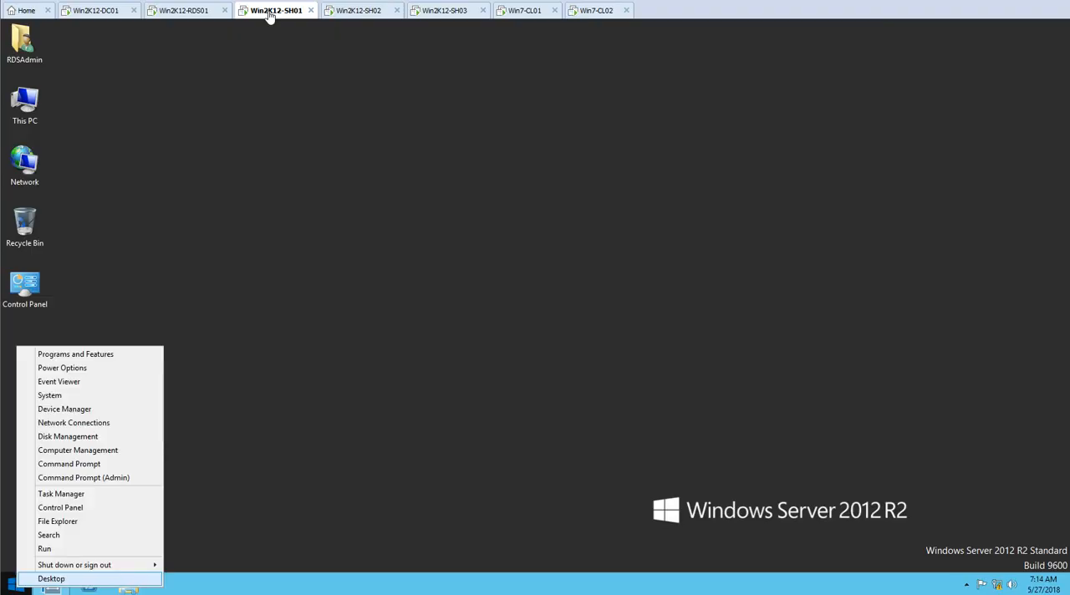
pyautogui.write('r')
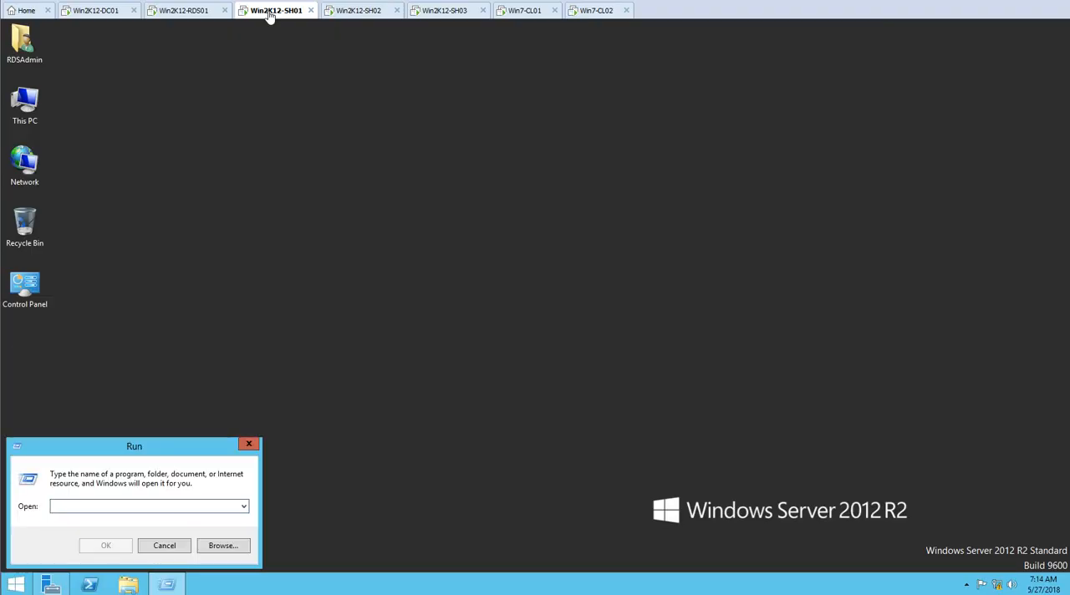
pyautogui.write('rds')
pyautogui.click(122, 523)
pyautogui.write('o.msc')
pyautogui.press('Return')
pyautogui.press('Return')
pyautogui.write('rsop.msc')
pyautogui.press('Return')
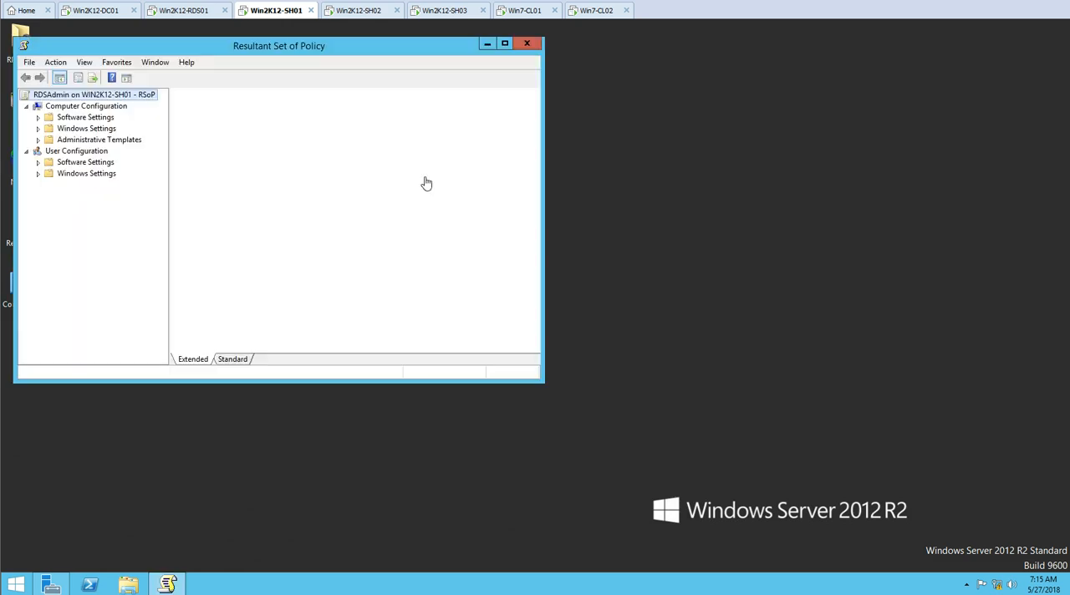
# Check which Group Policy Objects are associated with the Computer Configuration of Win2K12-SH01
pyautogui.moveTo(287, 59); pyautogui.dragTo(588, 61)
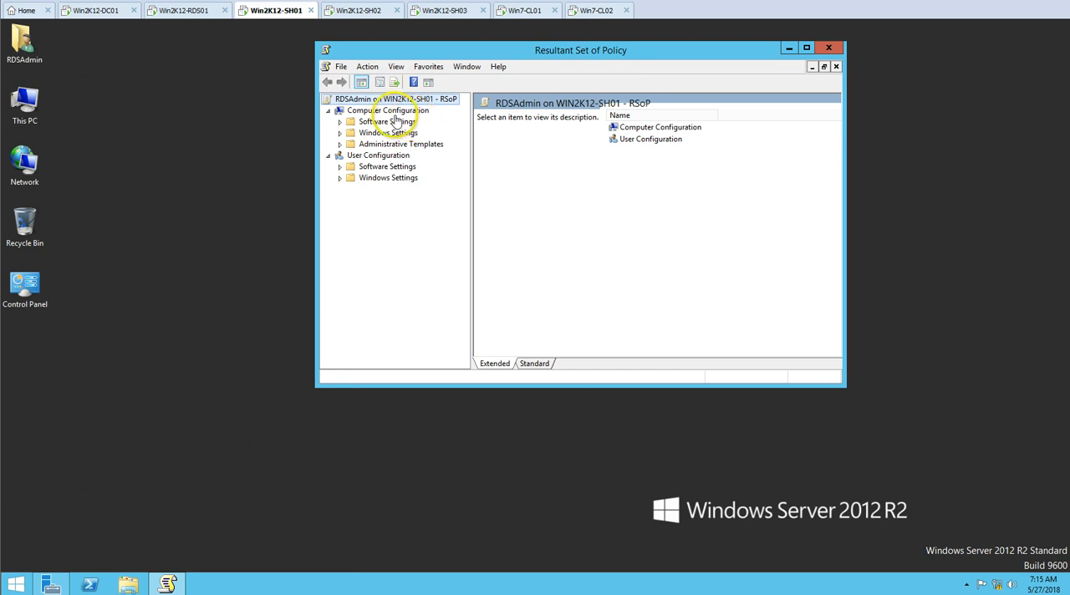
pyautogui.click(389, 110)
pyautogui.rightClick(401, 111)
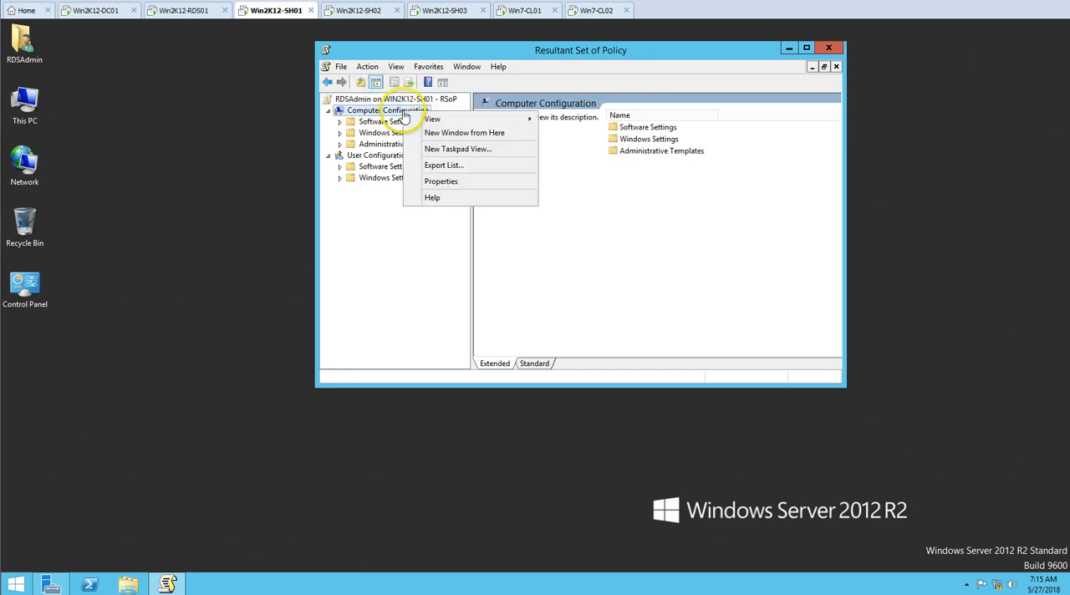
pyautogui.click(436, 181)
pyautogui.click(502, 176)
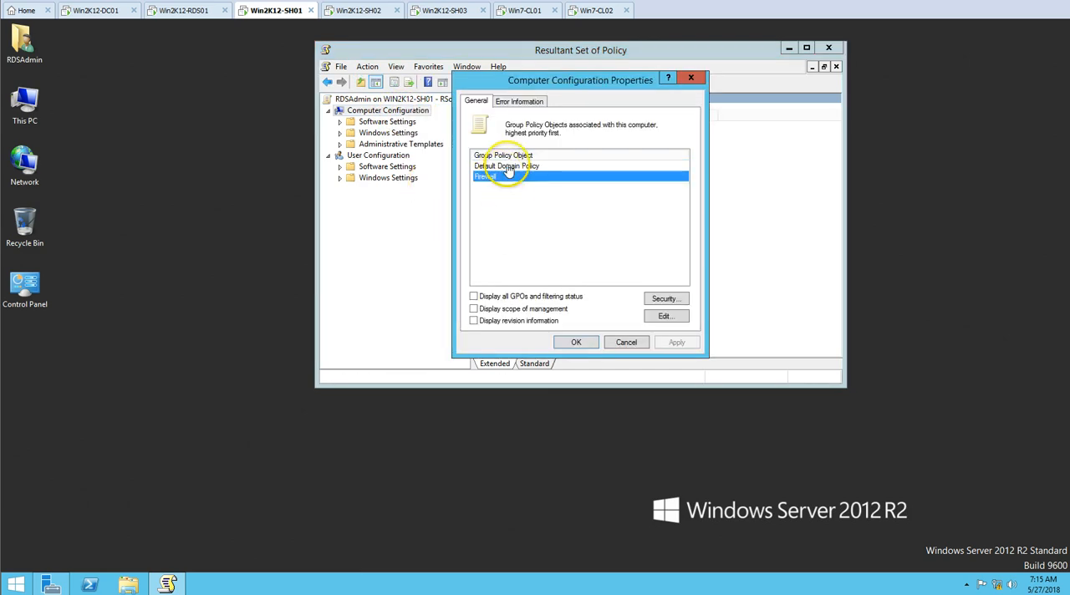
pyautogui.click(508, 166)
pyautogui.click(542, 201)
pyautogui.click(509, 176)
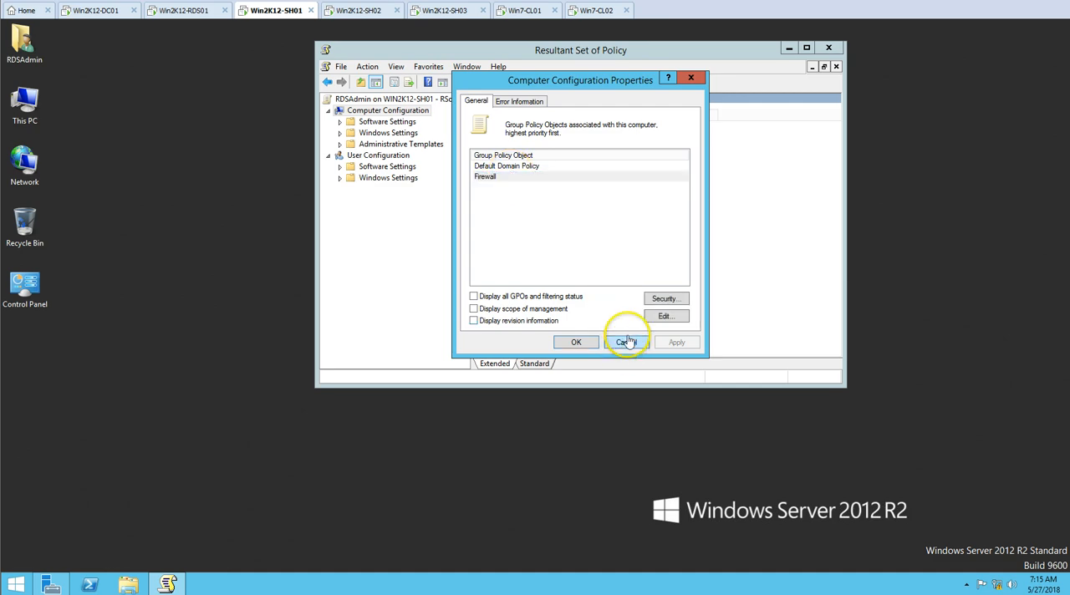
pyautogui.click(626, 342)
# Force a Group Policy update on Win2K12-SH01 by running gpupdate /force in an elevated command prompt
pyautogui.rightClick(19, 585)
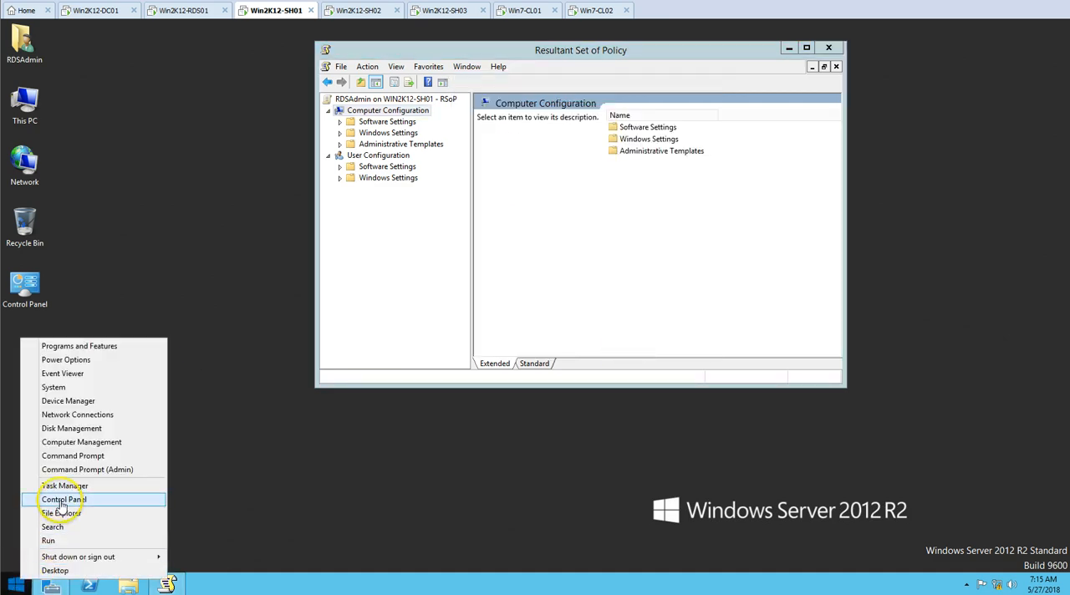
pyautogui.click(74, 469)
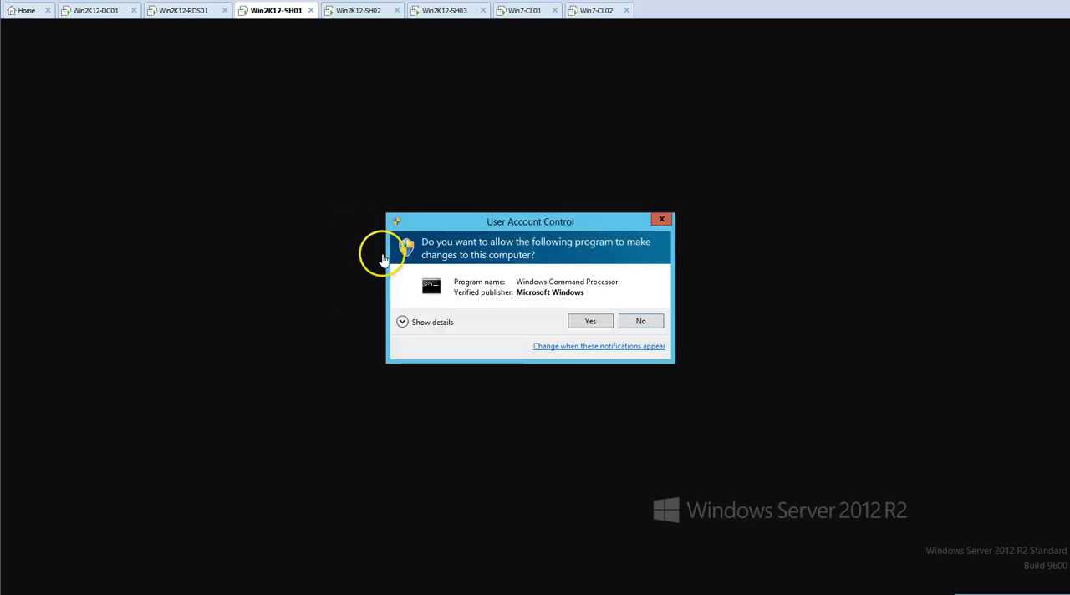
pyautogui.click(592, 321)
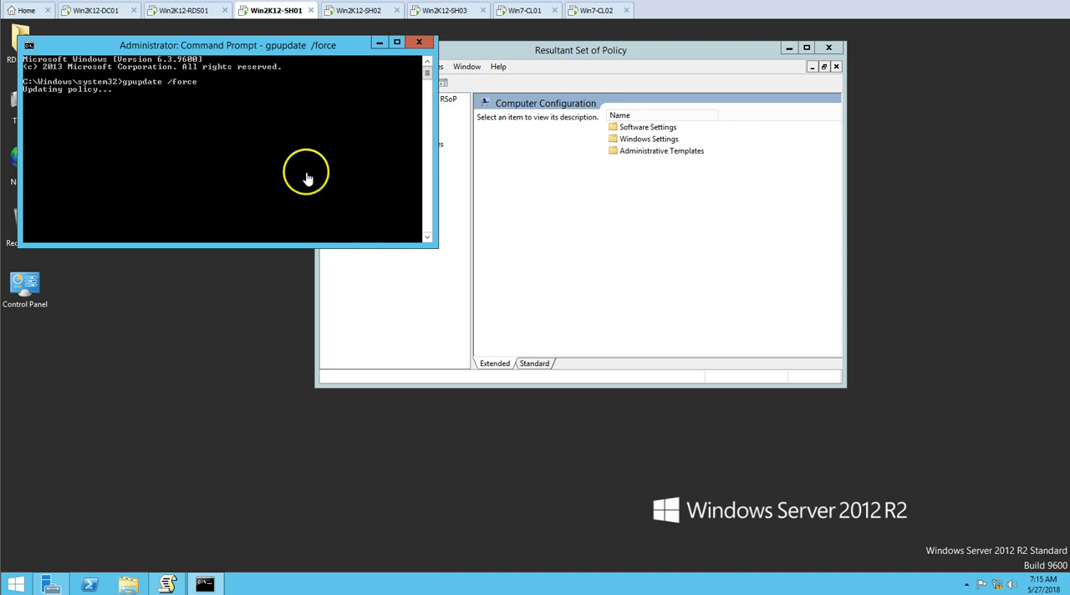
# Switch to the Win2K12-SH02 server and open a command prompt with administrator rights
pyautogui.click(355, 12)
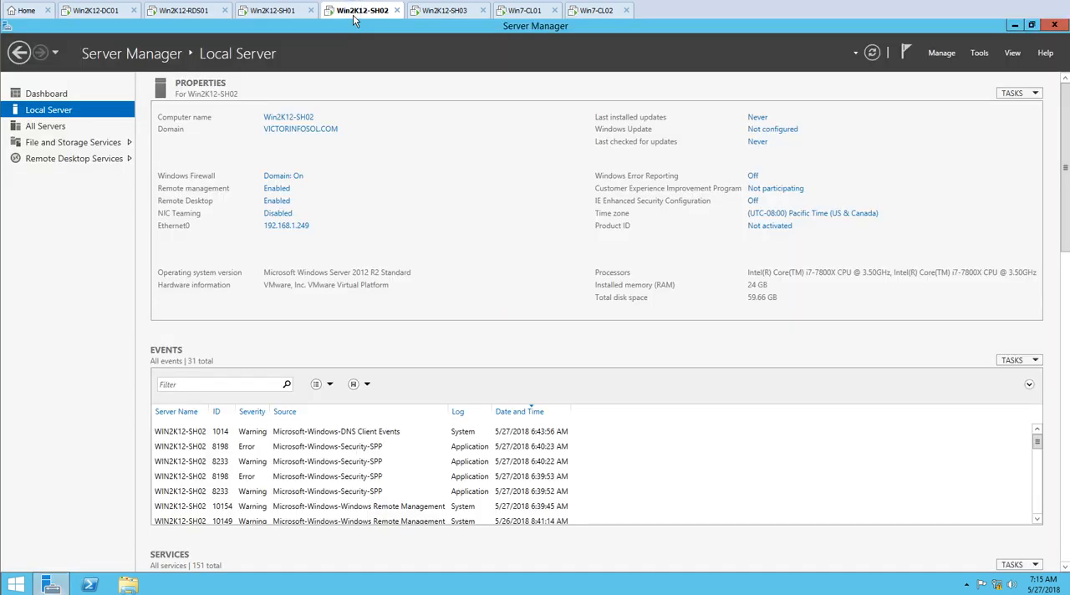
pyautogui.press('super+d')
pyautogui.press('super+x')
pyautogui.press('Up')
pyautogui.press('Up')
pyautogui.press('Up')
pyautogui.press('Up')
pyautogui.press('Up')
pyautogui.press('Up')
pyautogui.press('Up')
pyautogui.press('Up')
pyautogui.press('Up')
pyautogui.press('Up')
pyautogui.press('Up')
pyautogui.press('Down')
pyautogui.press('Down')
pyautogui.press('Down')
pyautogui.press('Return')
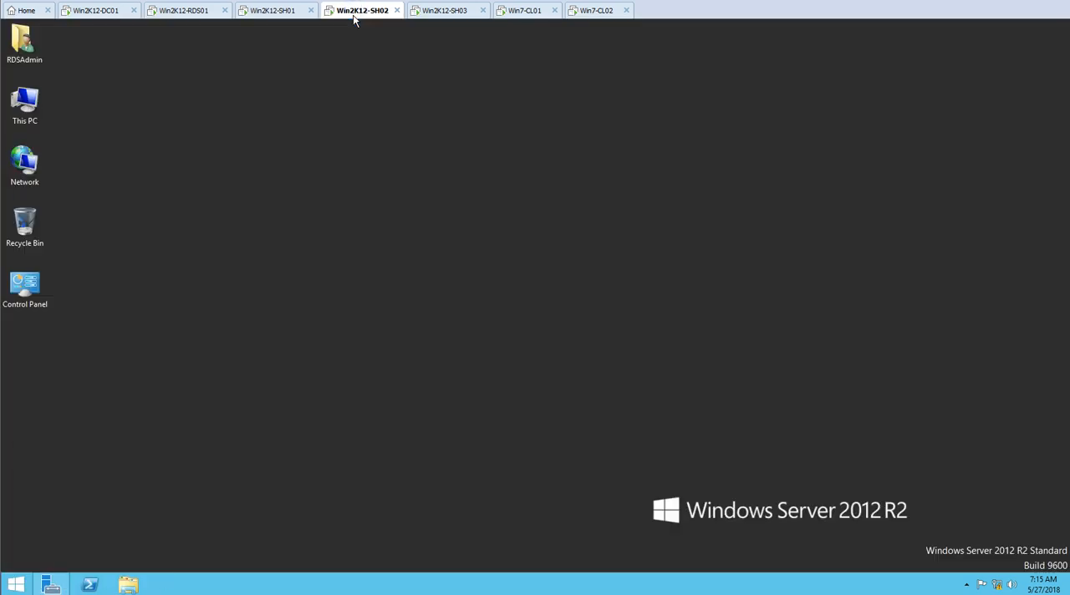
pyautogui.press('Left')
pyautogui.press('Return')
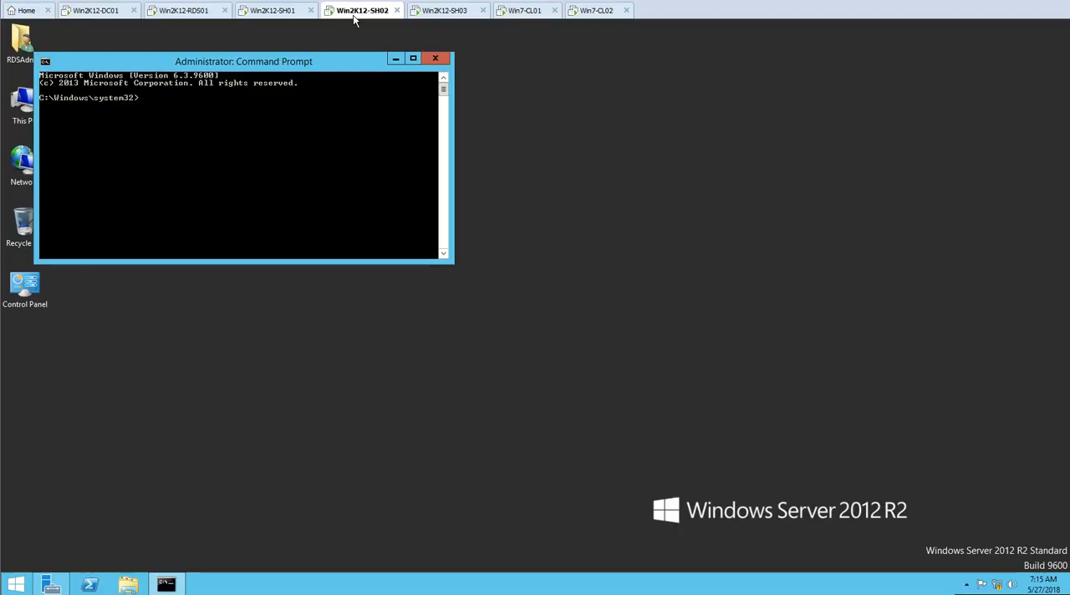
# Force a Group Policy update on Win2K12-SH02 with gpupdate /force, correcting the mistyped command
pyautogui.click(307, 201)
pyautogui.write('gop')
pyautogui.write('upate /force')
pyautogui.press('Return')
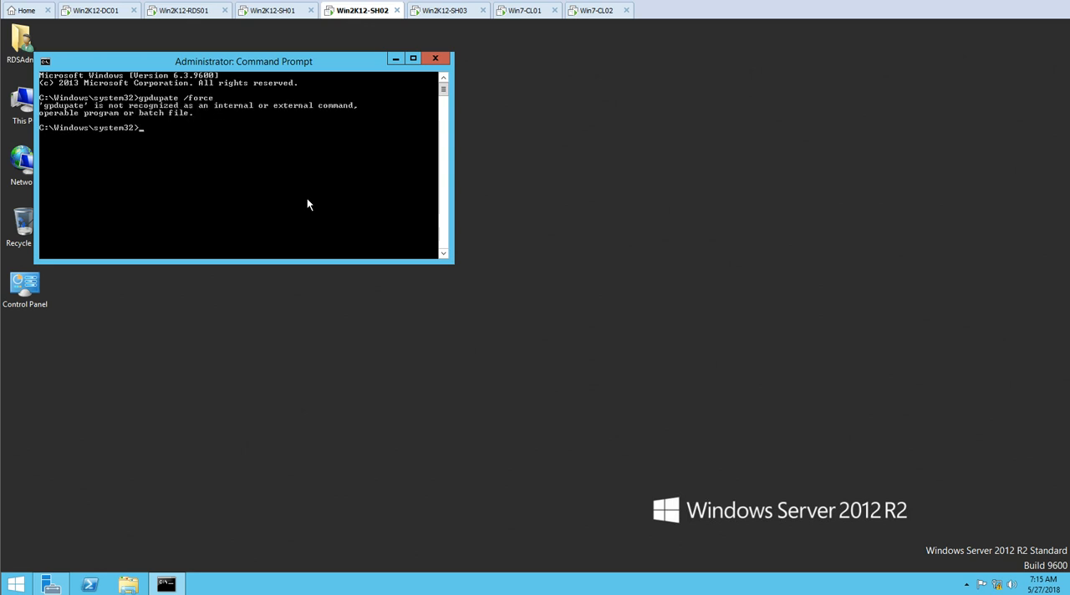
pyautogui.press('Up')
pyautogui.press('Left')
pyautogui.press('Left')
pyautogui.press('BackSpace')
pyautogui.write('d')
pyautogui.press('Return')
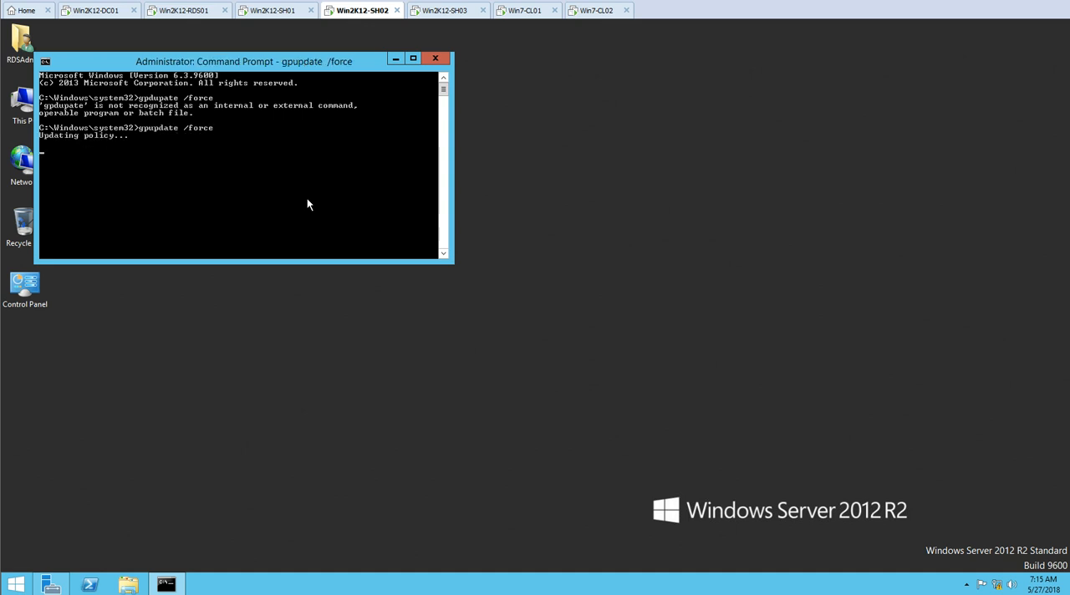
# Switch to the Win2K12-SH03 server and run gpupdate /force in a command prompt
pyautogui.click(452, 12)
pyautogui.press('super+d')
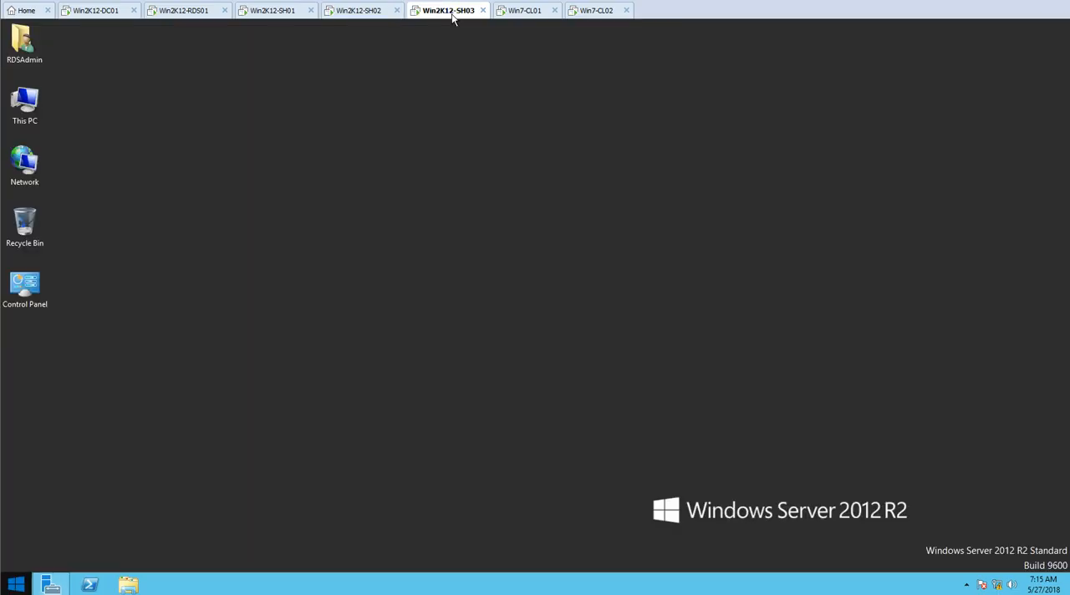
pyautogui.press('super+x')
pyautogui.press('c')
pyautogui.press('c')
pyautogui.press('Return')
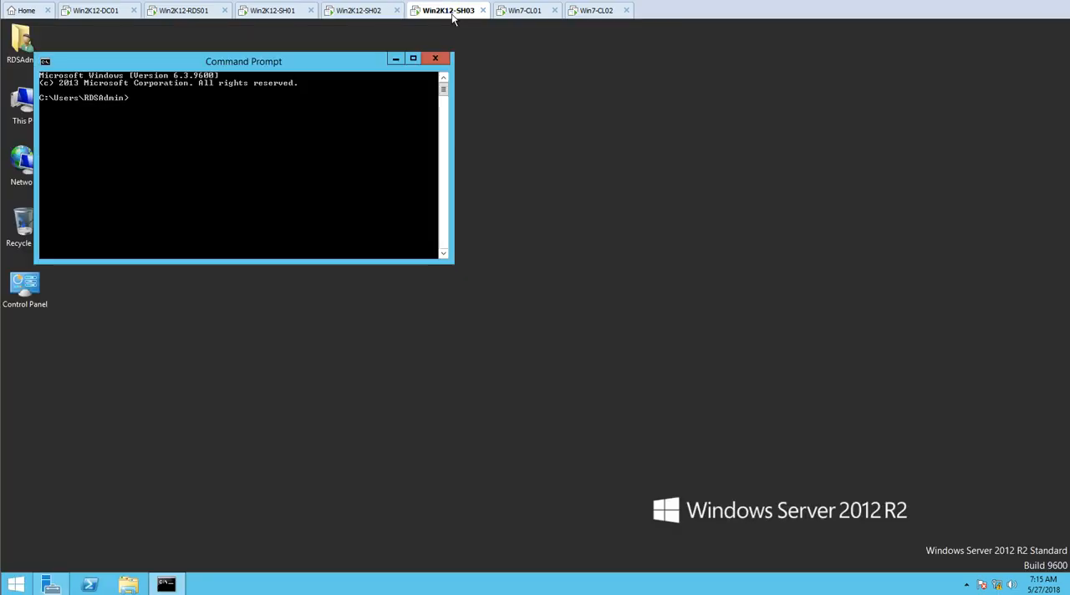
pyautogui.write('gpupdate /force')
pyautogui.press('Return')
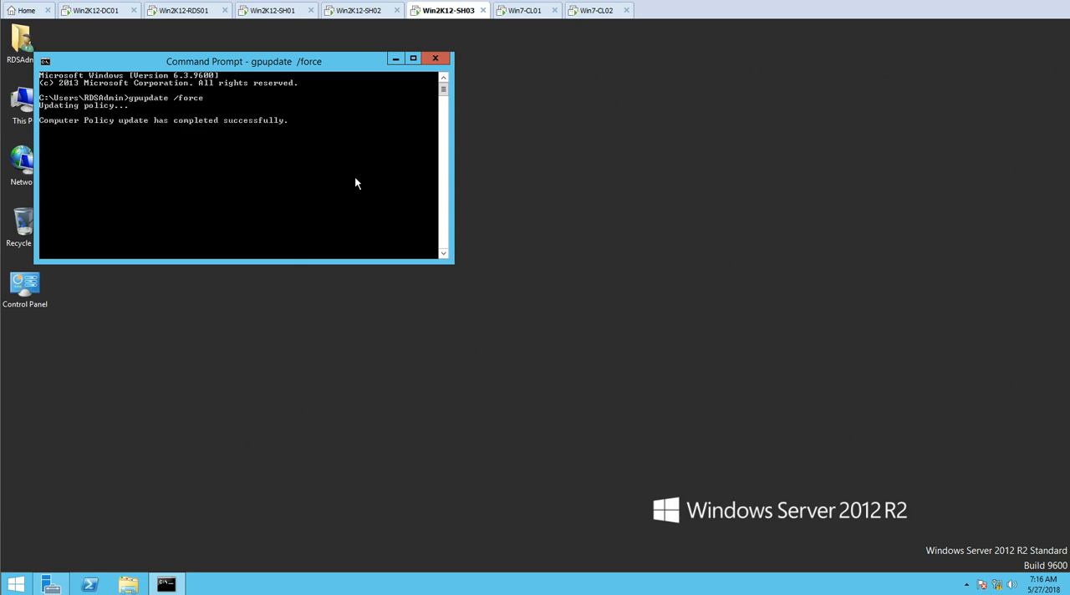
# Return to Win2K12-SH01 and refresh the query in the Resultant Set of Policy console
pyautogui.click(292, 11)
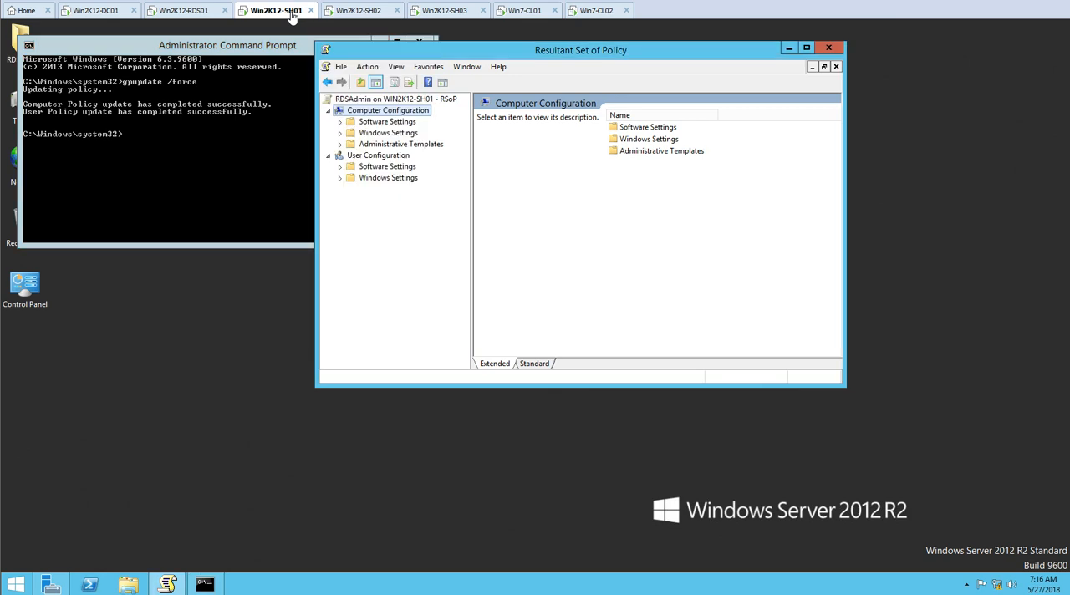
pyautogui.click(387, 111)
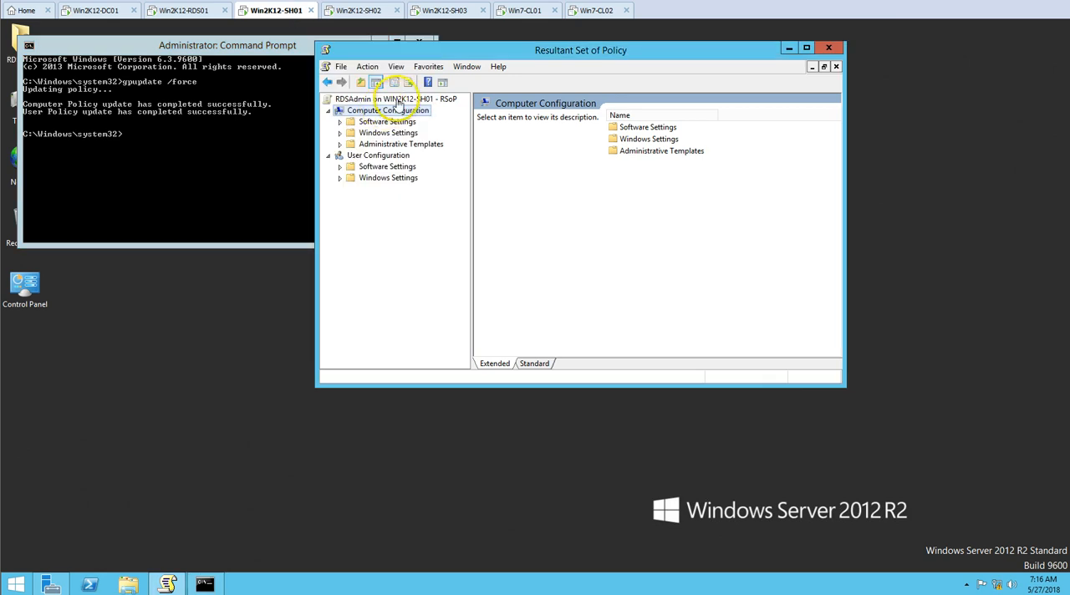
pyautogui.rightClick(412, 100)
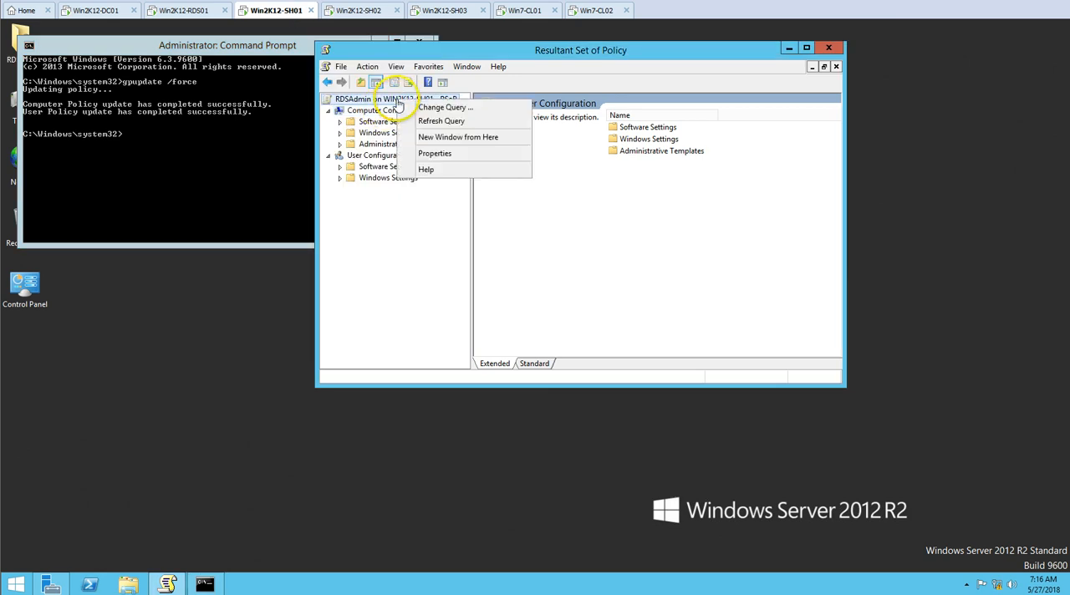
pyautogui.click(455, 123)
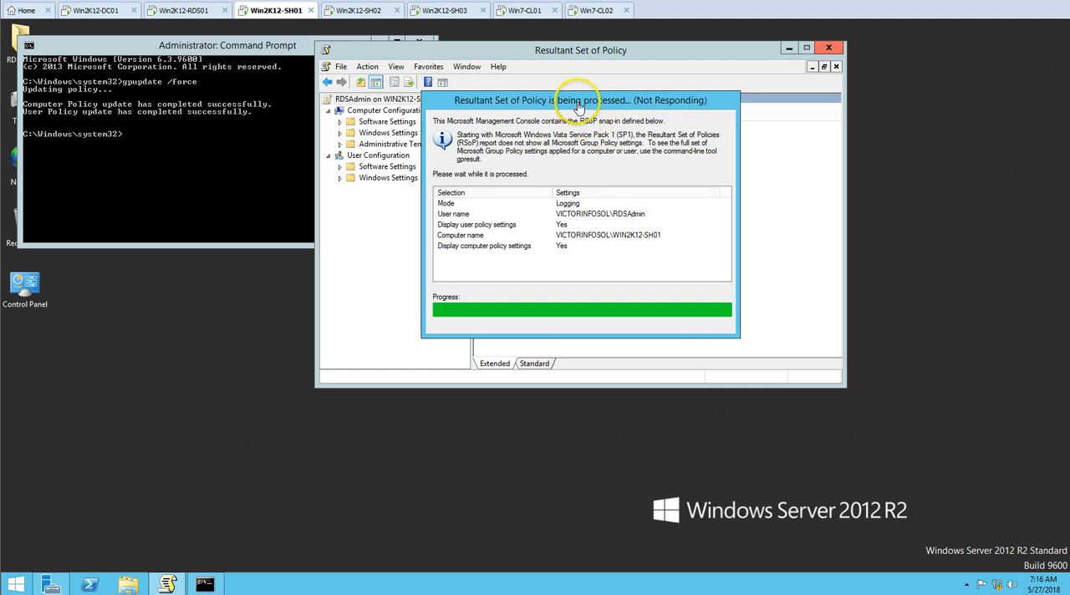
pyautogui.rightClick(216, 306)
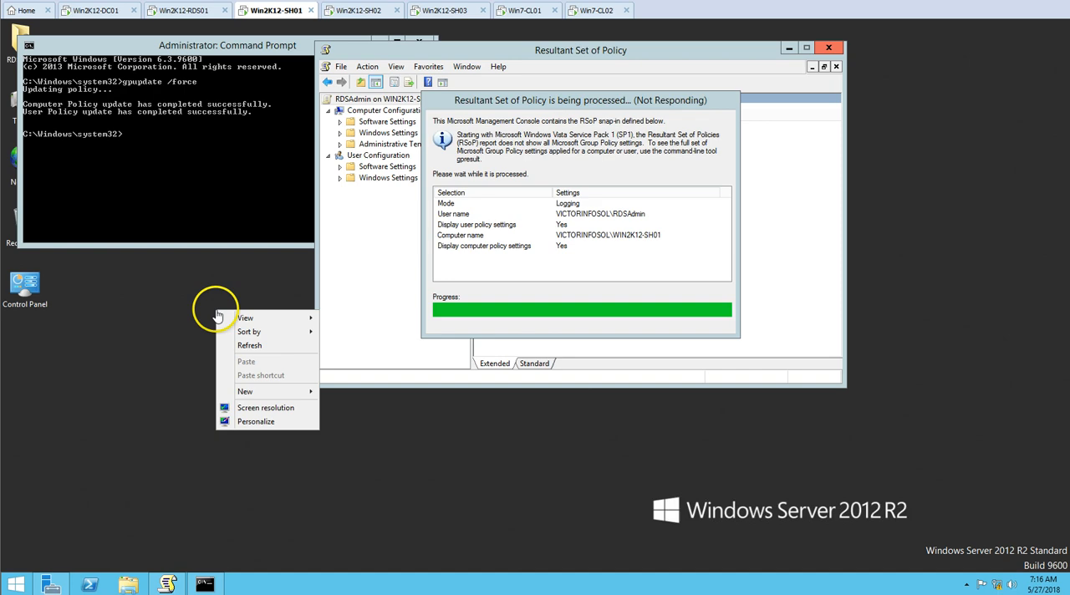
pyautogui.click(239, 350)
# Check whether the RDS-SessionHost GPO is listed among the policies in the refreshed Computer Configuration properties
pyautogui.doubleClick(389, 112)
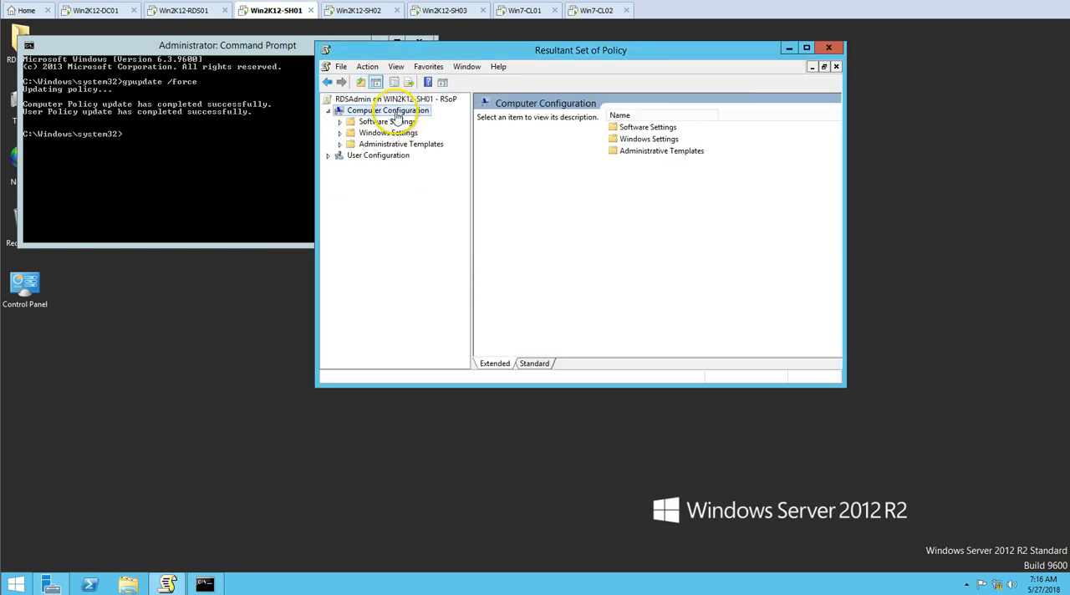
pyautogui.rightClick(391, 112)
pyautogui.click(440, 182)
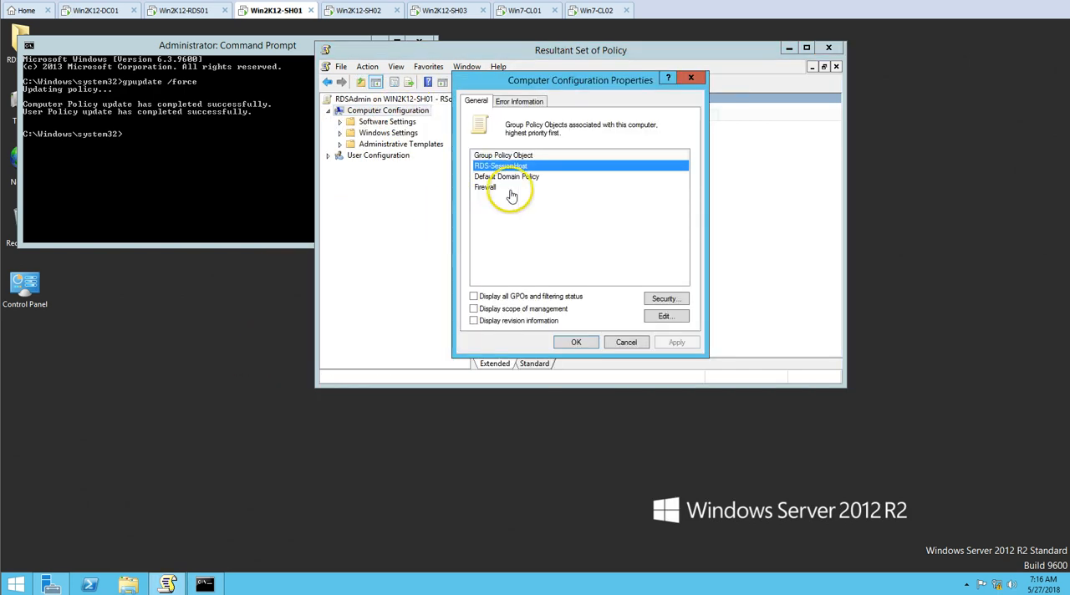
pyautogui.click(626, 342)
# Open the Local Group Policy Editor on Win2K12-SH01
pyautogui.rightClick(17, 588)
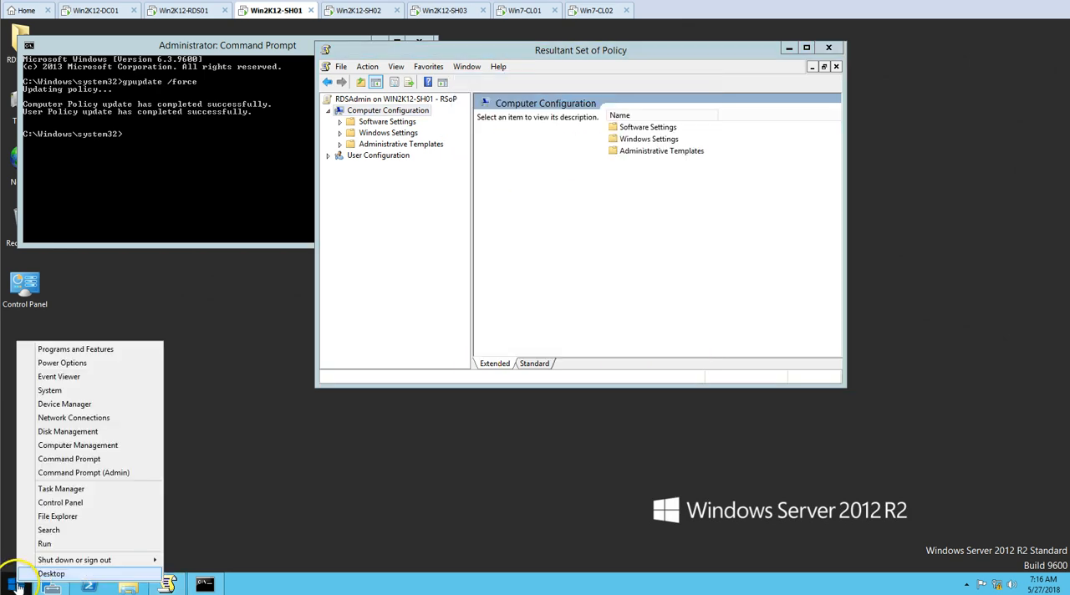
pyautogui.click(79, 548)
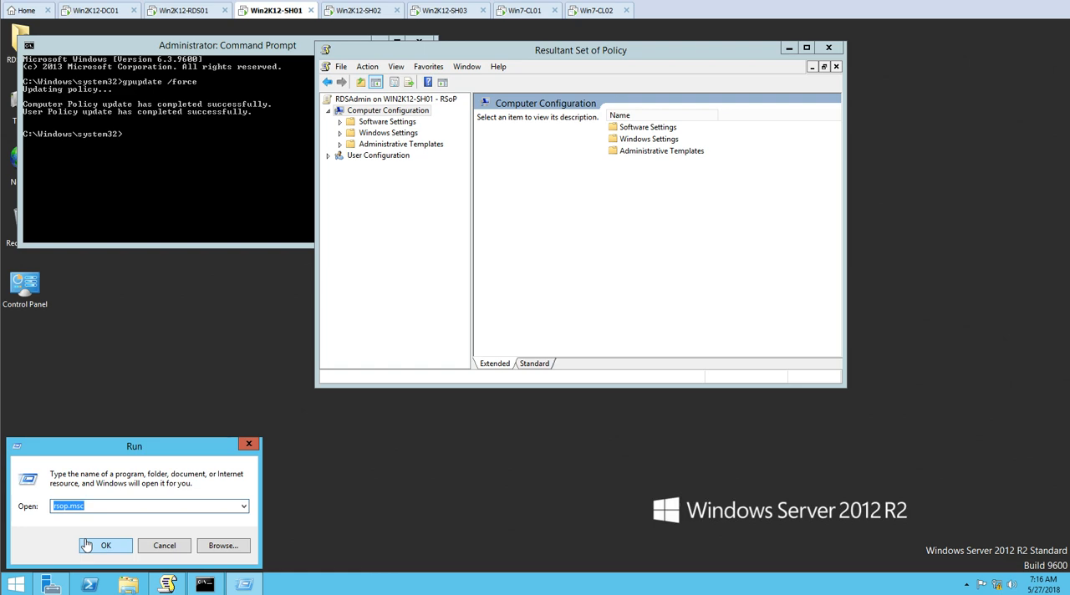
pyautogui.write('gpedit')
pyautogui.click(87, 546)
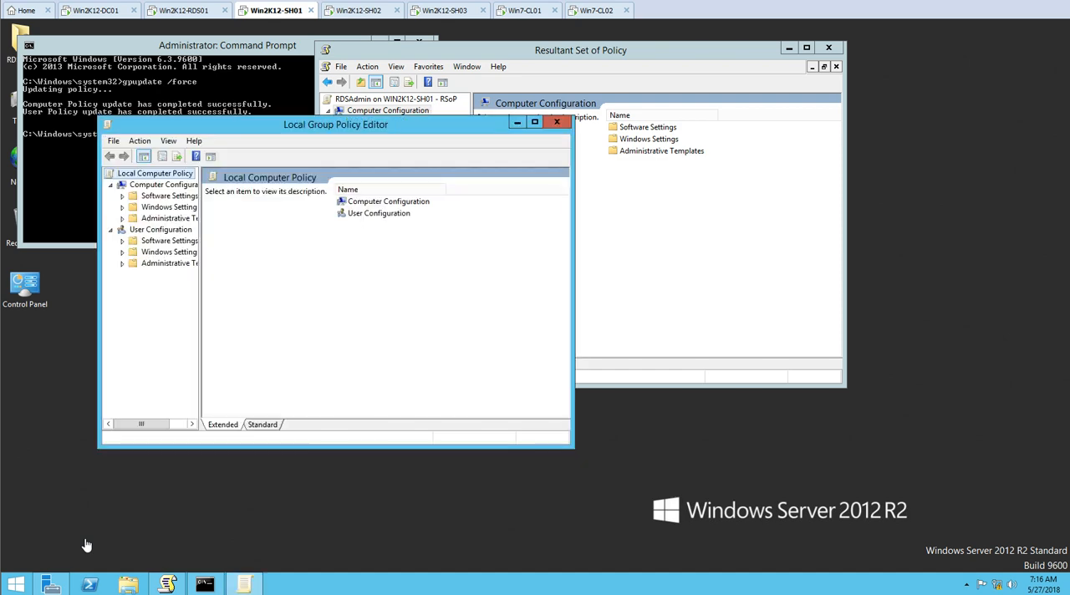
# Maximize the Local Group Policy Editor and open Windows Components under the Computer Configuration administrative templates
pyautogui.doubleClick(368, 202)
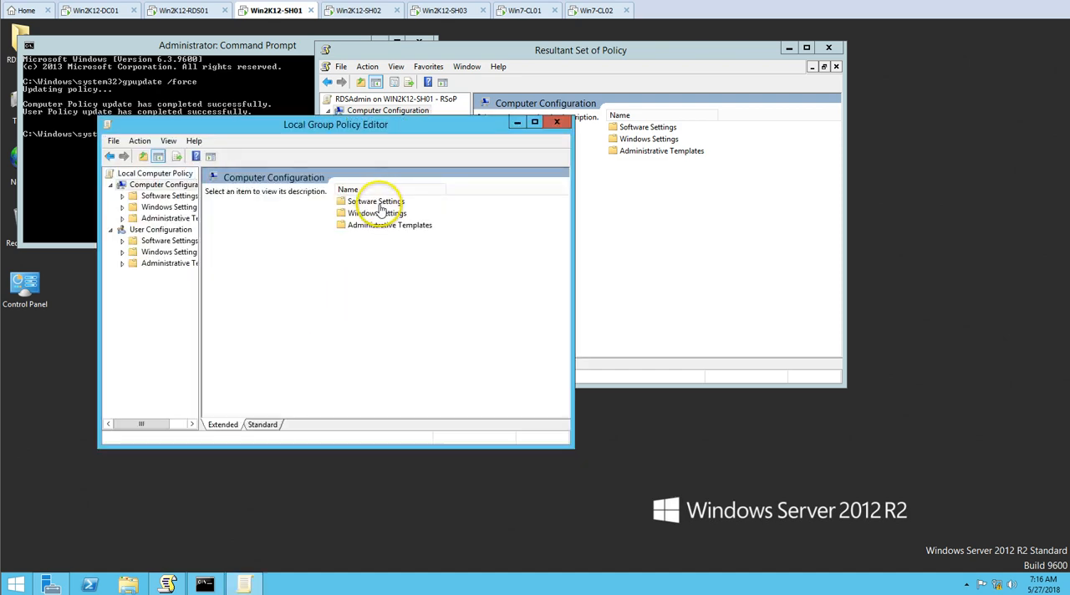
pyautogui.doubleClick(382, 227)
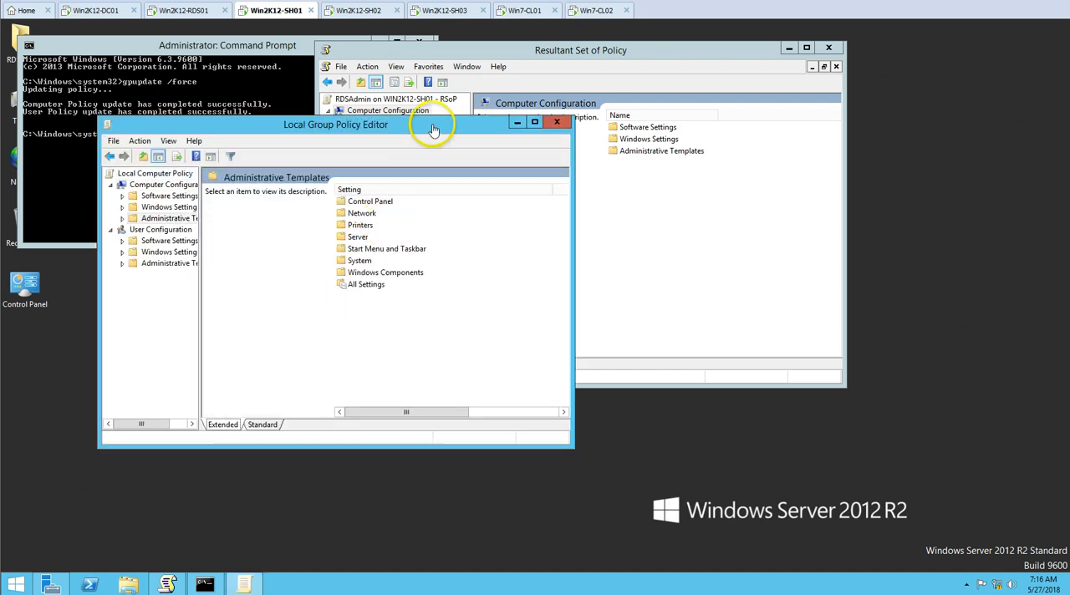
pyautogui.doubleClick(437, 124)
pyautogui.doubleClick(273, 176)
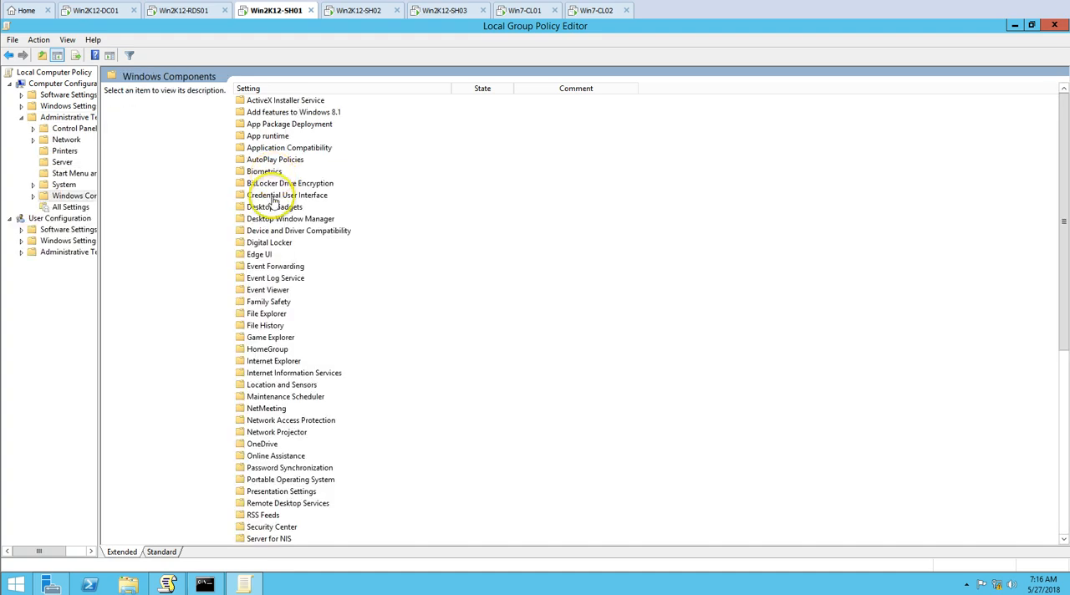
# Open the Connections policies of Remote Desktop Session Host under Remote Desktop Services
pyautogui.click(268, 373)
pyautogui.scroll(-5, 269, 408)
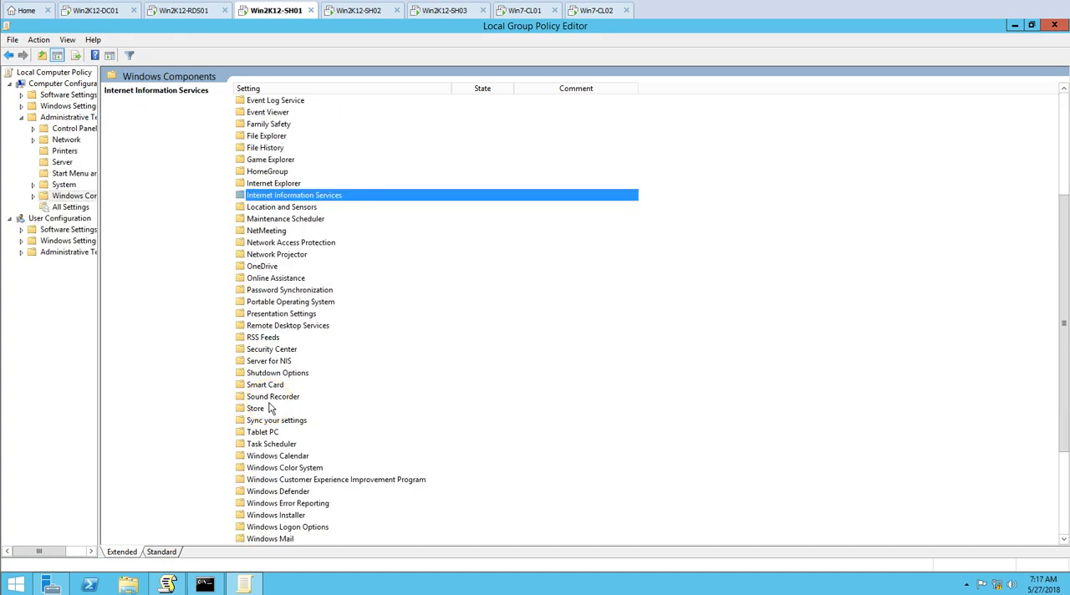
pyautogui.press('Down')
pyautogui.press('Down')
pyautogui.press('Down')
pyautogui.press('Down')
pyautogui.press('Down')
pyautogui.press('Down')
pyautogui.press('Down')
pyautogui.press('Down')
pyautogui.press('Down')
pyautogui.press('Down')
pyautogui.press('Down')
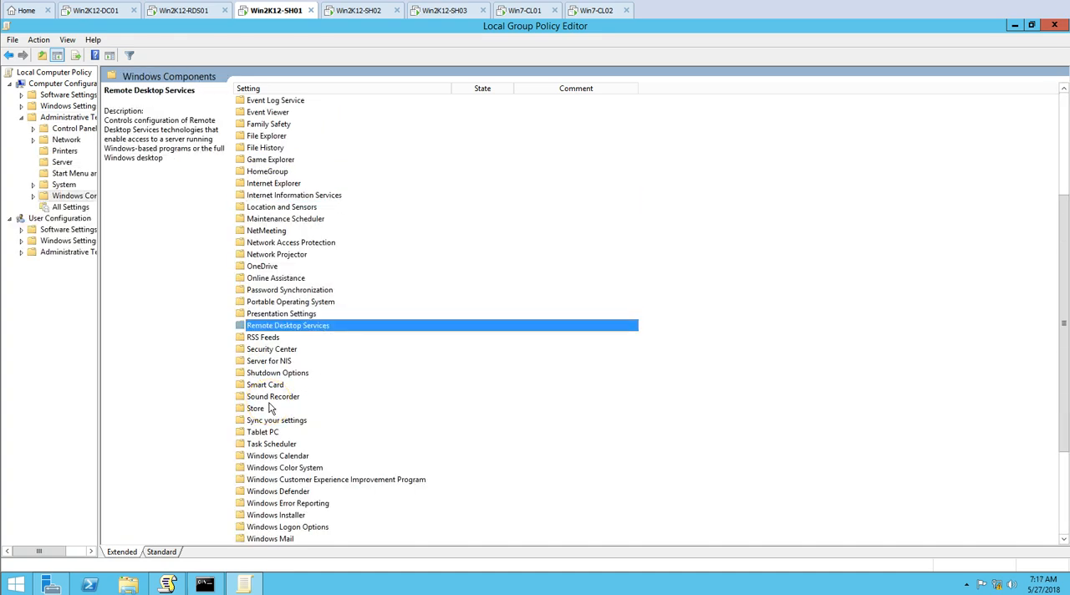
pyautogui.press('Return')
pyautogui.doubleClick(294, 126)
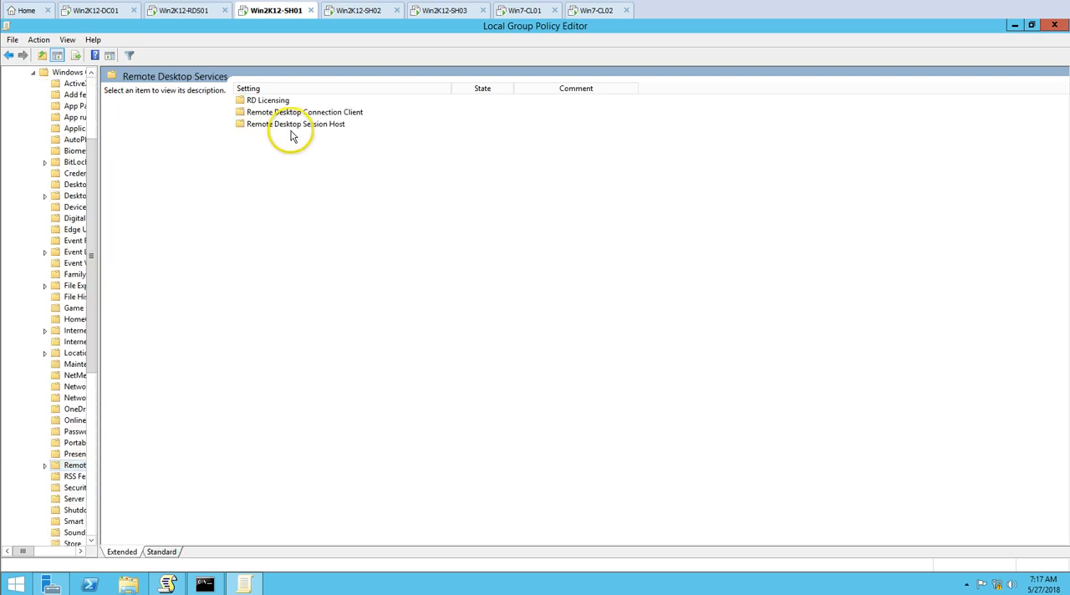
pyautogui.doubleClick(255, 111)
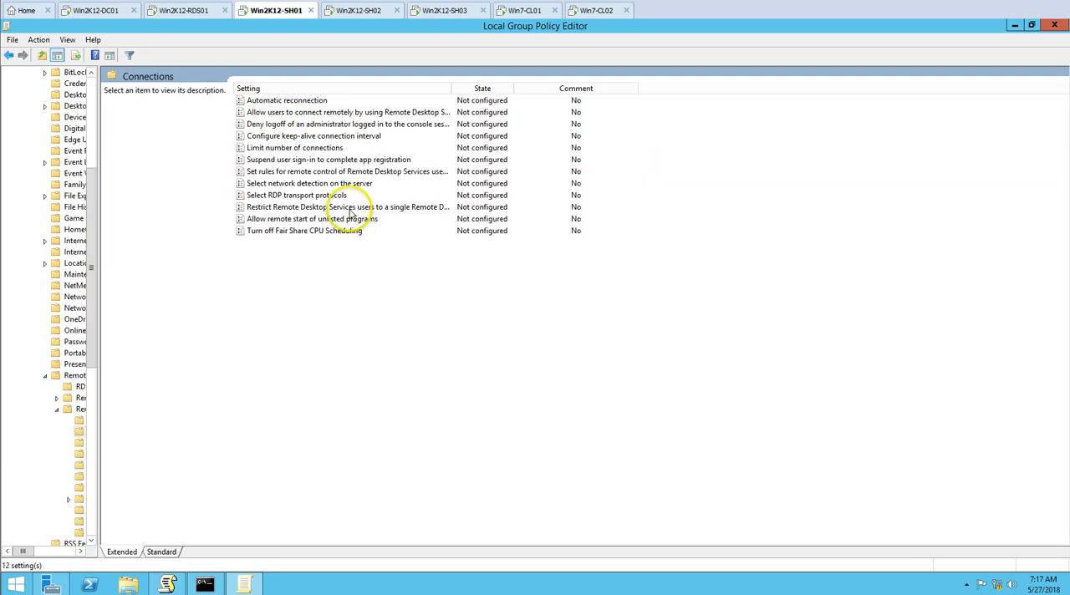
# Check the states of the local Connections policies, including the remote control rules, and close the Local Group Policy Editor
pyautogui.rightClick(392, 344)
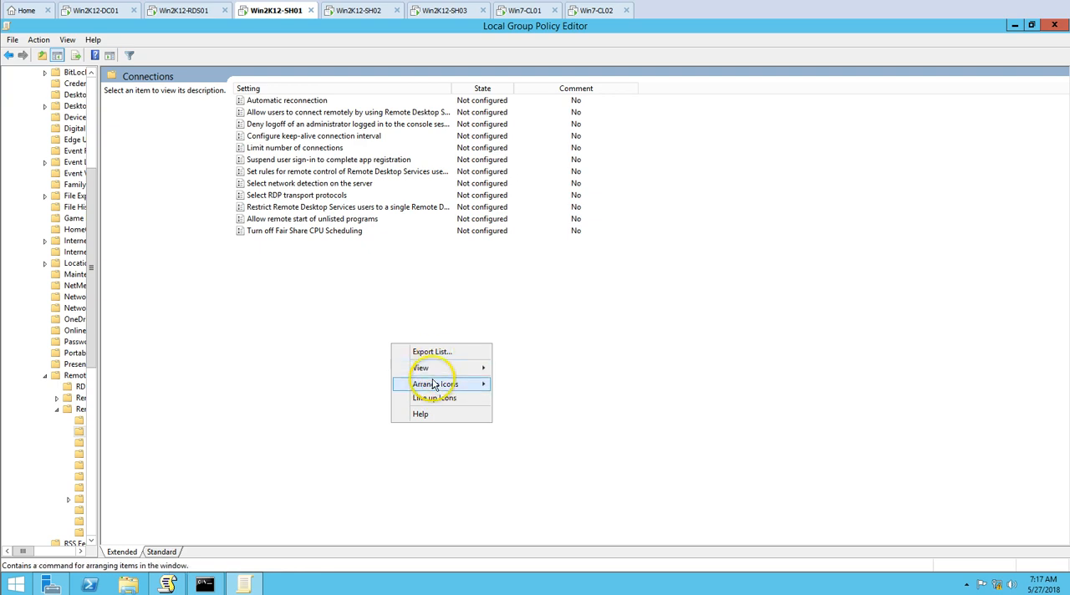
pyautogui.click(663, 312)
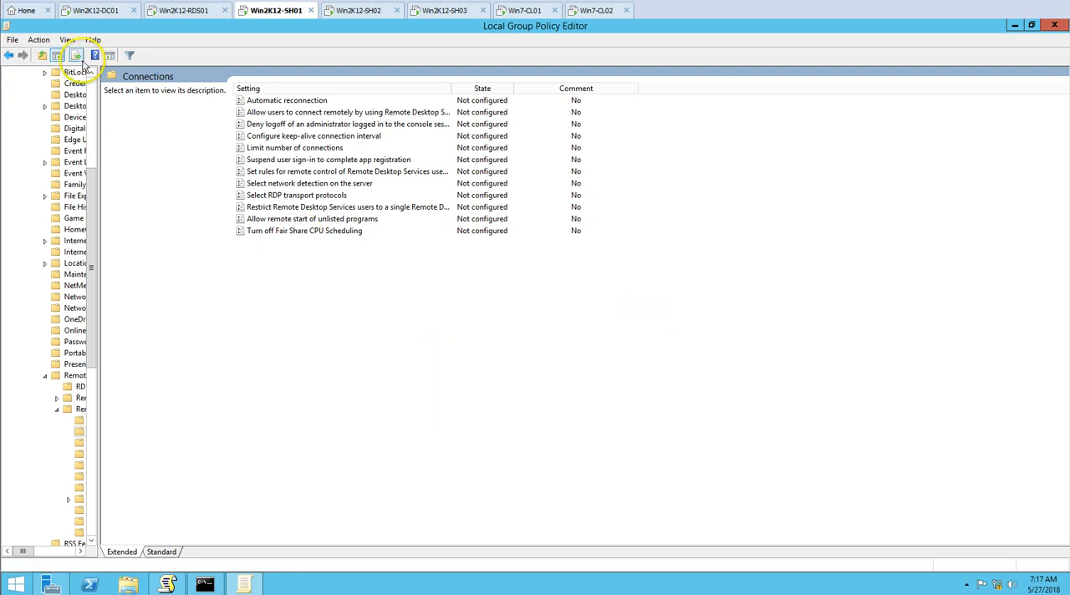
pyautogui.click(38, 40)
pyautogui.click(257, 273)
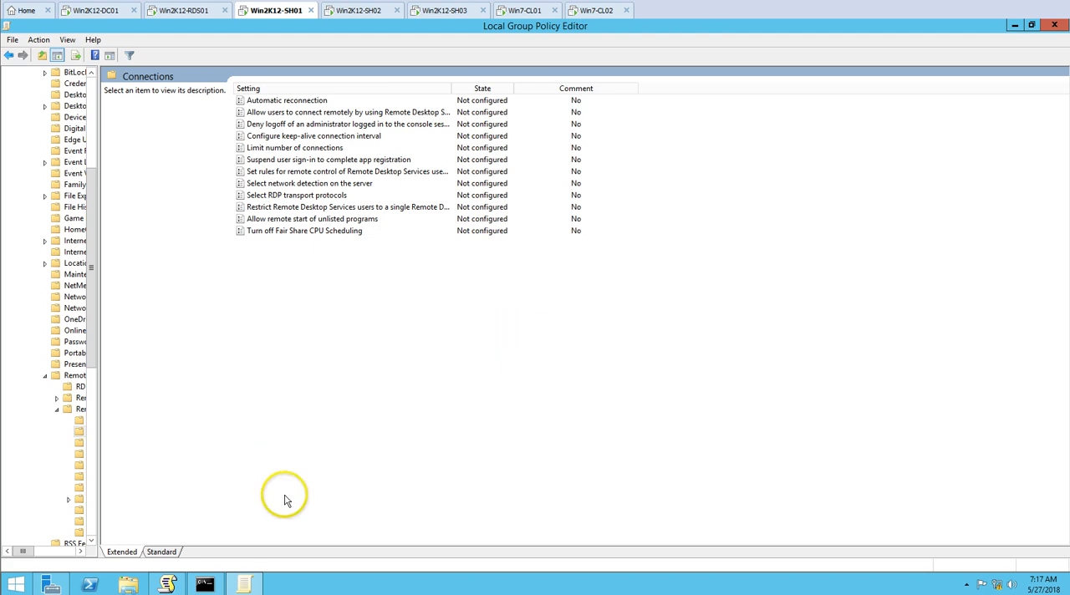
pyautogui.click(1054, 25)
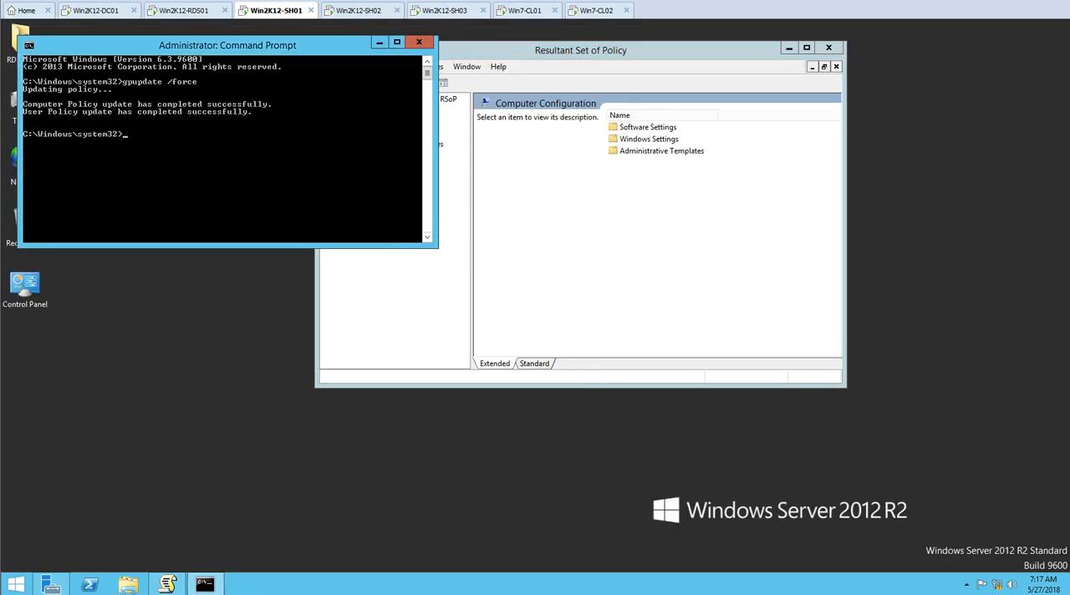
# Run gpupdate /force again on the session hosts Win2K12-SH02 and Win2K12-SH01
pyautogui.click(189, 11)
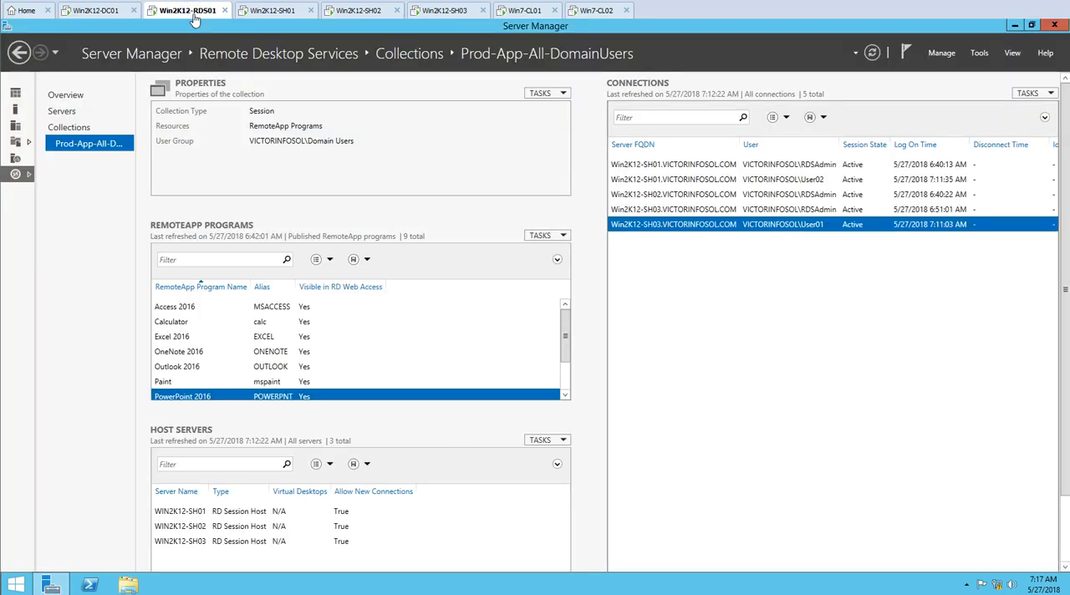
pyautogui.click(451, 16)
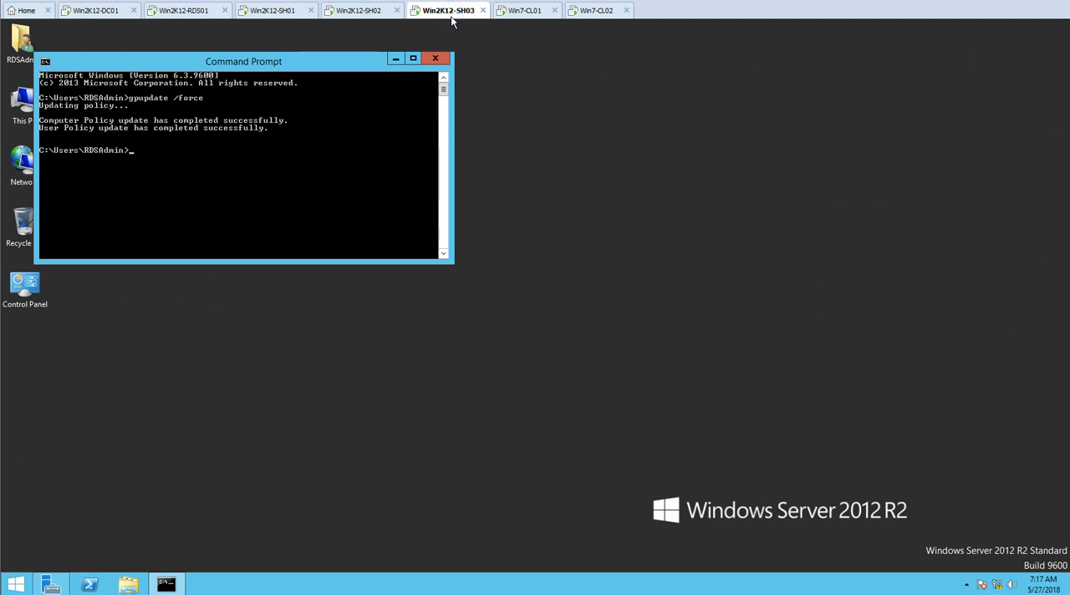
pyautogui.click(354, 19)
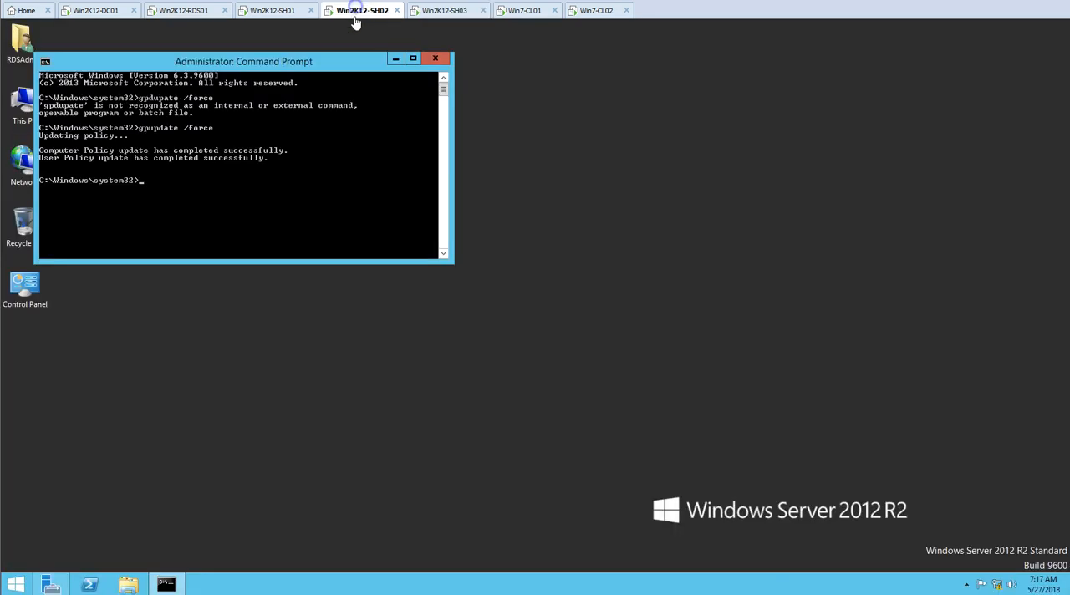
pyautogui.press('Up')
pyautogui.press('Return')
pyautogui.click(276, 11)
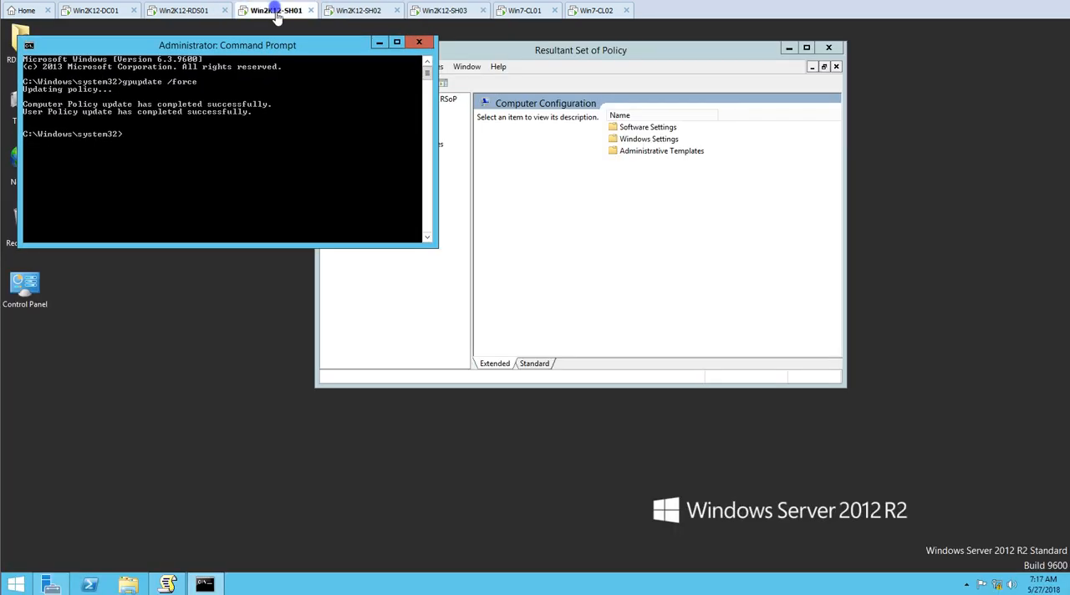
pyautogui.press('Return')
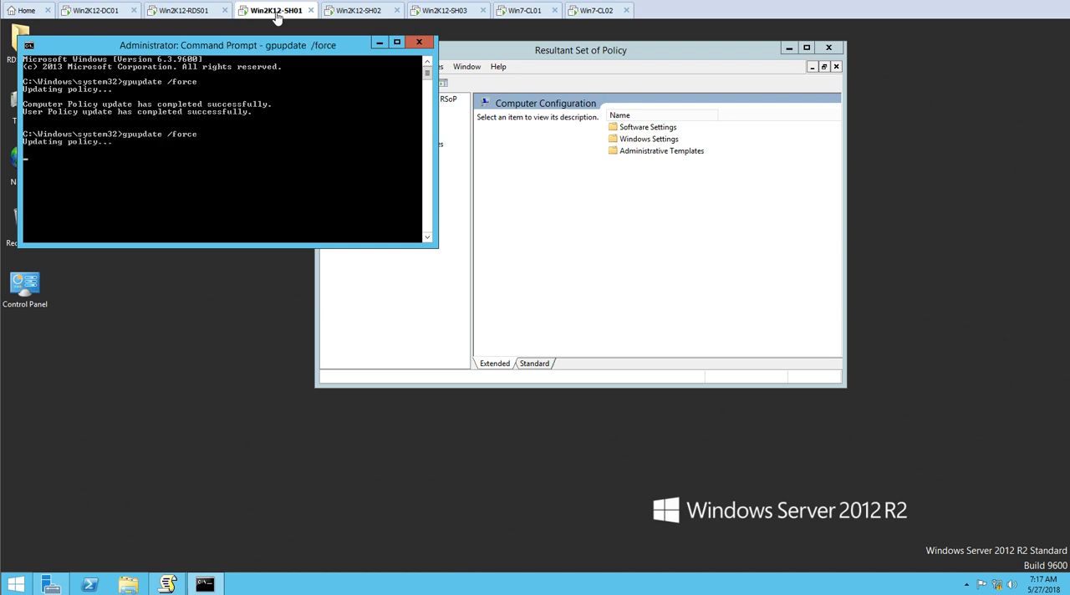
# On Win2K12-RDS01, shadow User01's session on Win2K12-SH03 in View mode with the user consent prompt disabled, and return to Server Manager
pyautogui.click(187, 11)
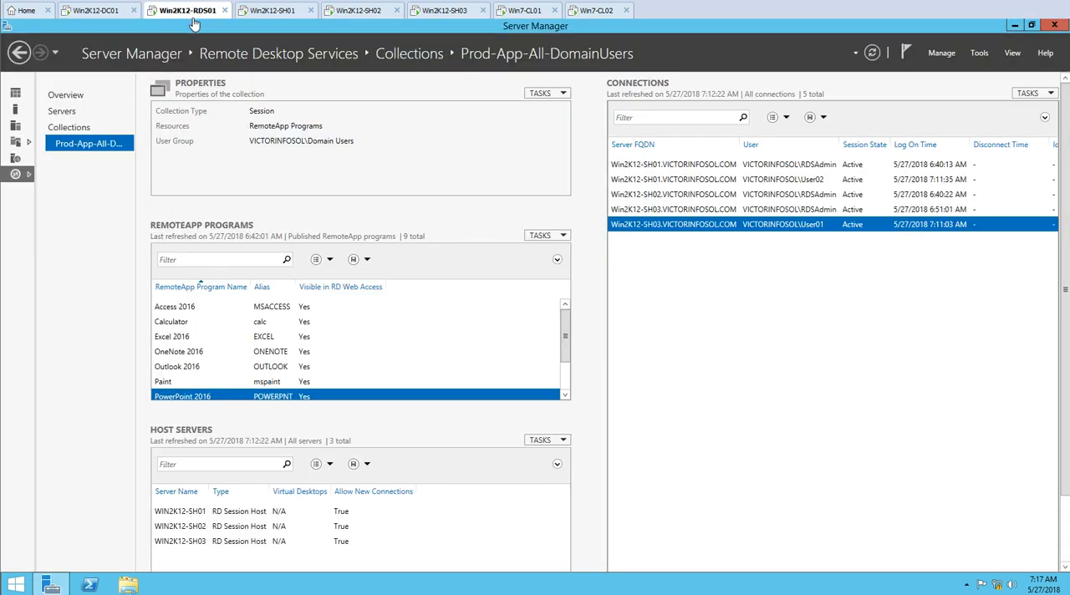
pyautogui.rightClick(754, 227)
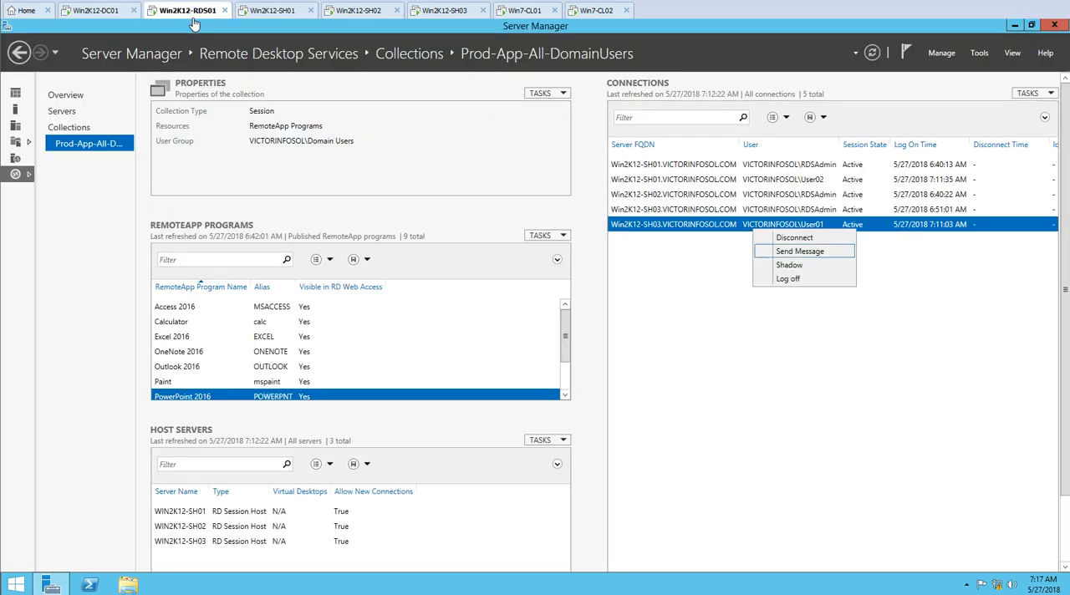
pyautogui.click(790, 265)
pyautogui.click(117, 219)
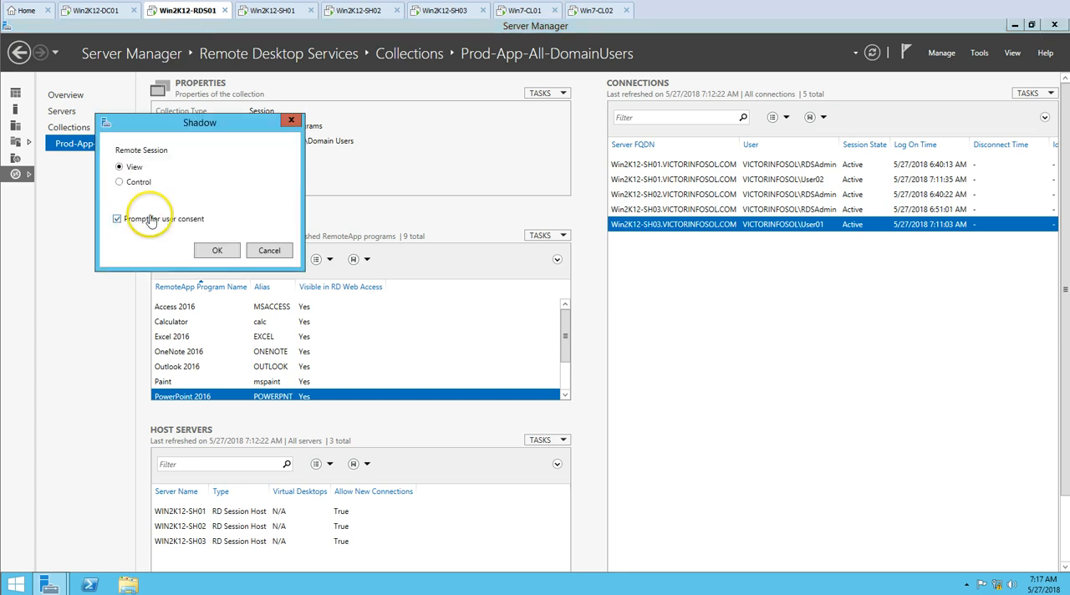
pyautogui.click(219, 255)
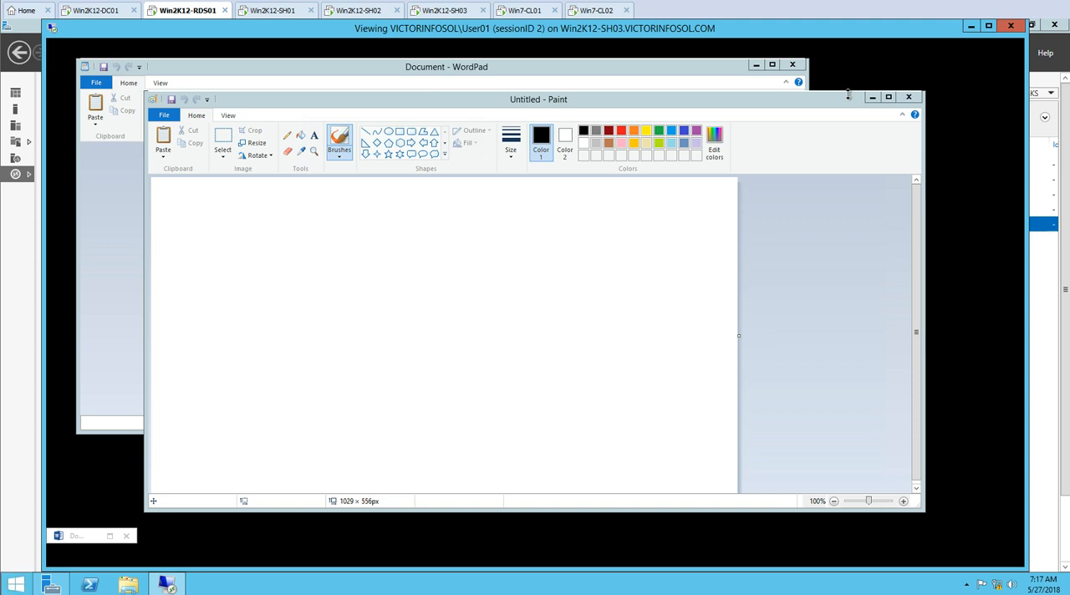
pyautogui.click(167, 584)
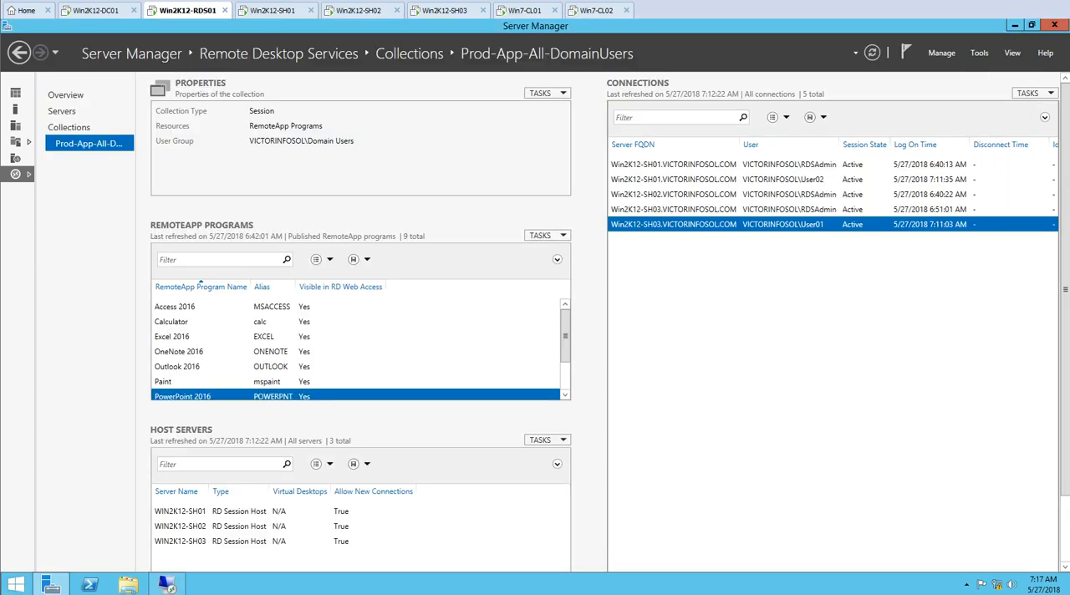
# Shadow User02's session on Win2K12-SH01 in View mode with the user consent prompt disabled, and close the viewing window
pyautogui.rightClick(782, 180)
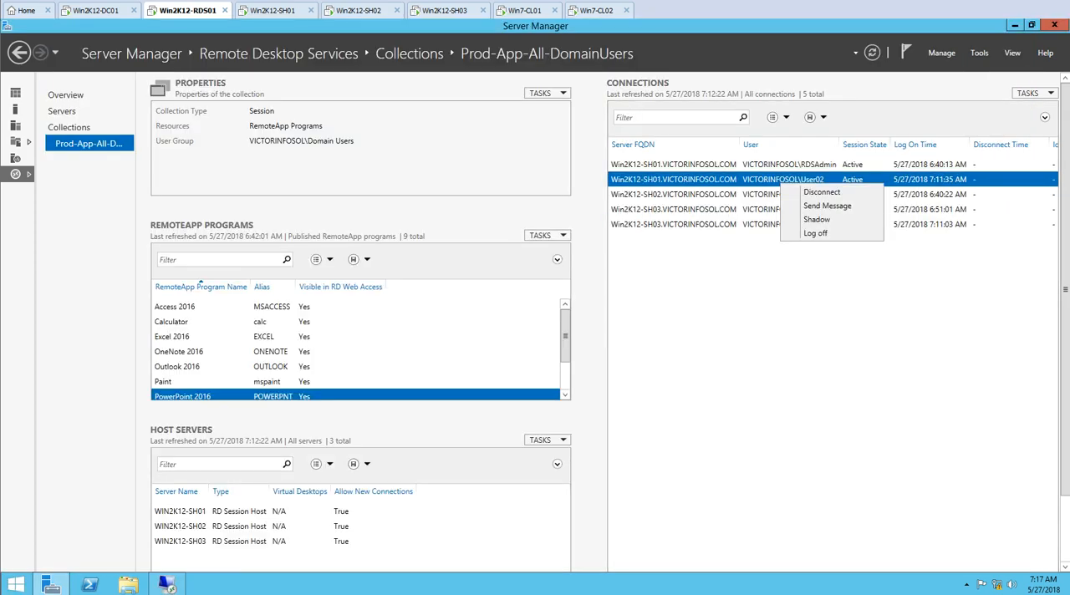
pyautogui.click(808, 220)
pyautogui.click(150, 251)
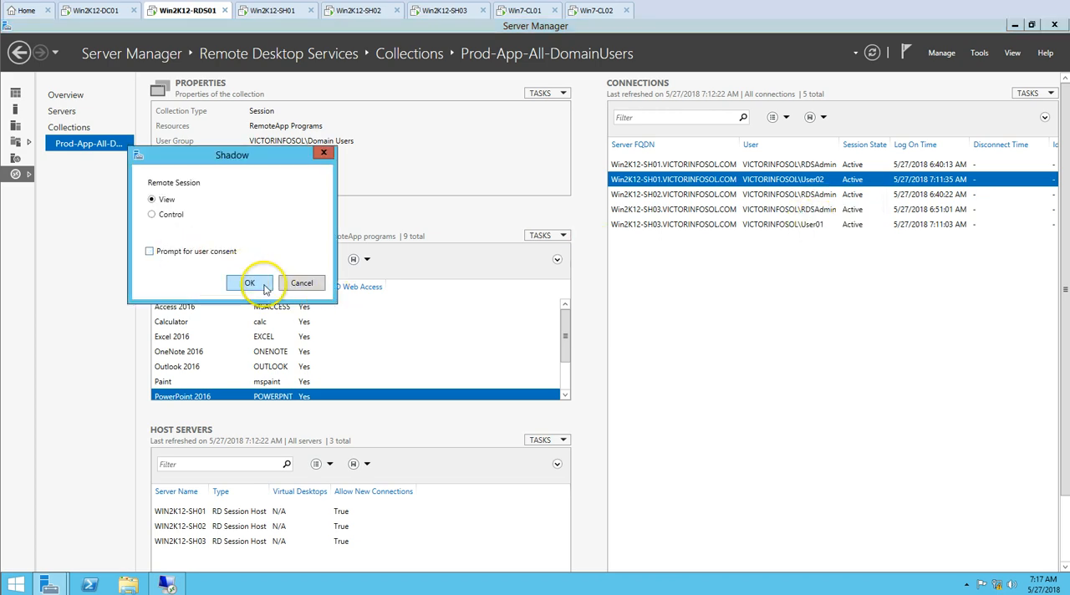
pyautogui.click(249, 283)
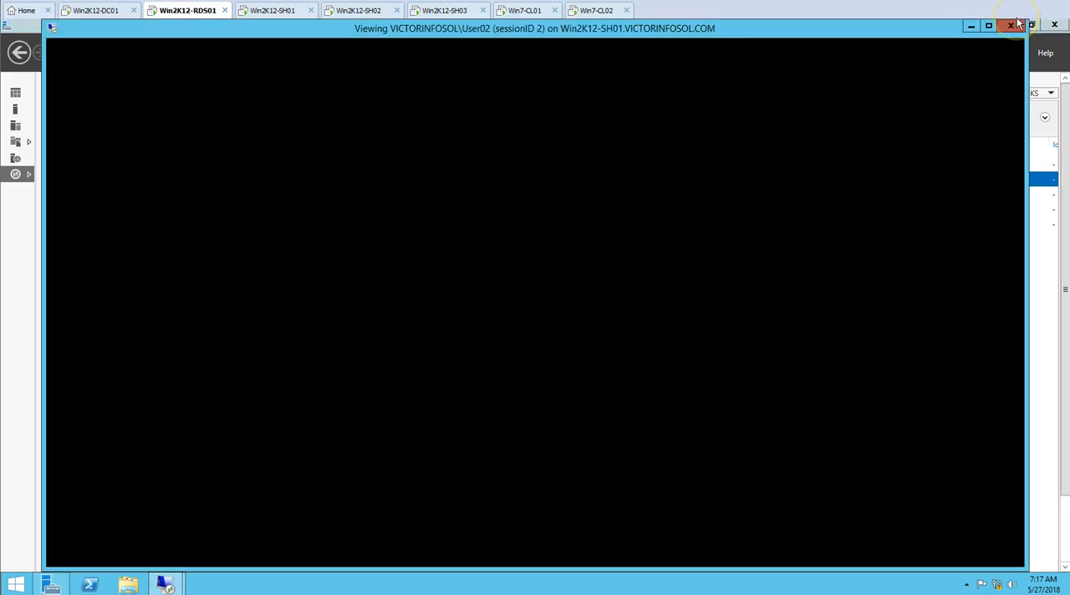
pyautogui.click(1016, 25)
pyautogui.click(1018, 24)
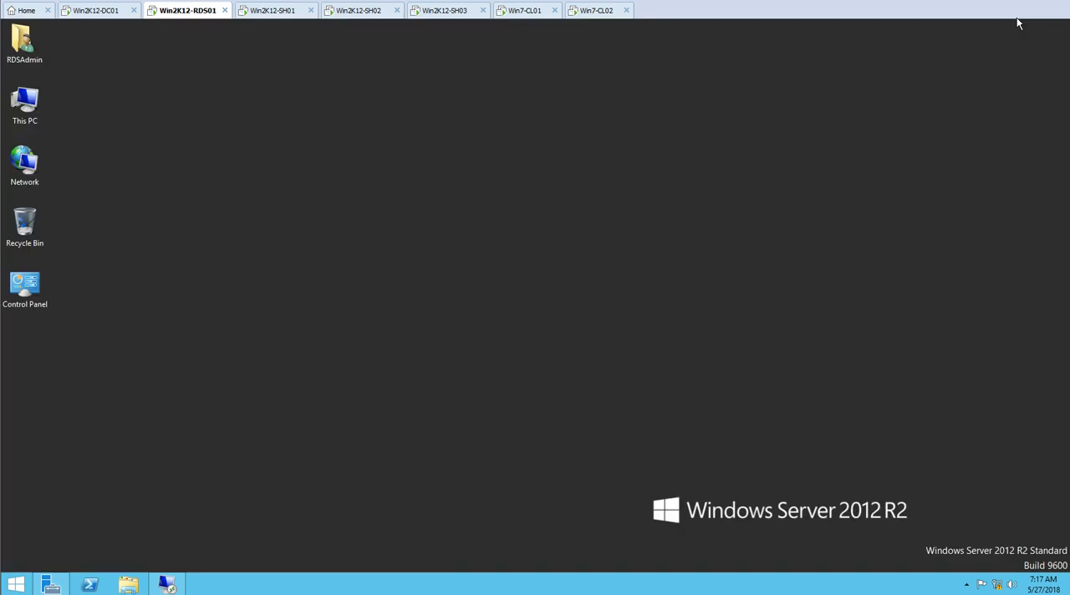
# Review User01's shadowed session and shadow User02's session on Win2K12-SH01 again in View mode without a consent prompt
pyautogui.click(166, 584)
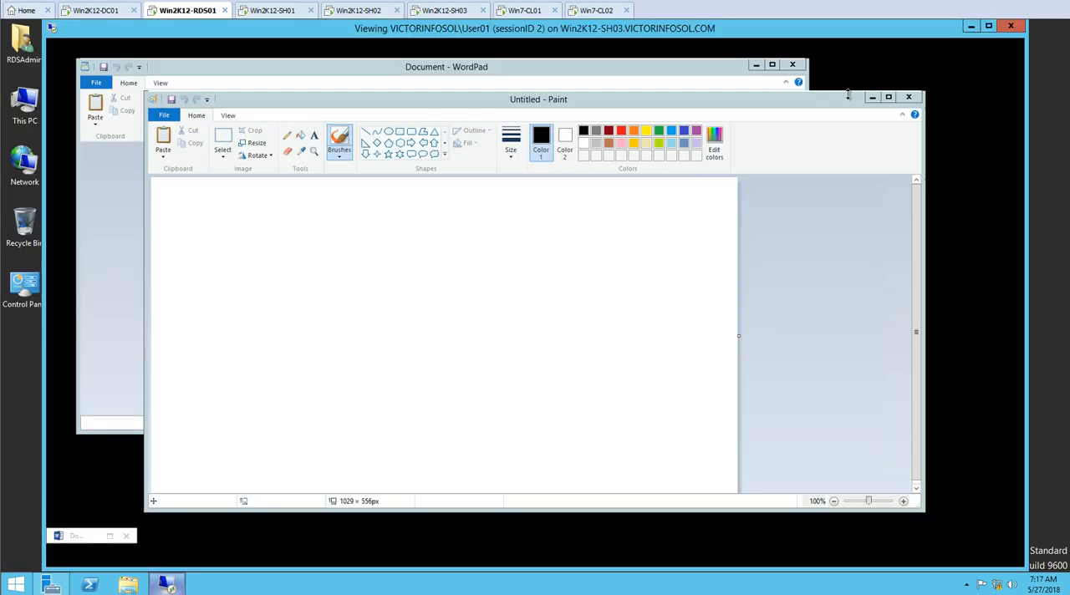
pyautogui.click(51, 585)
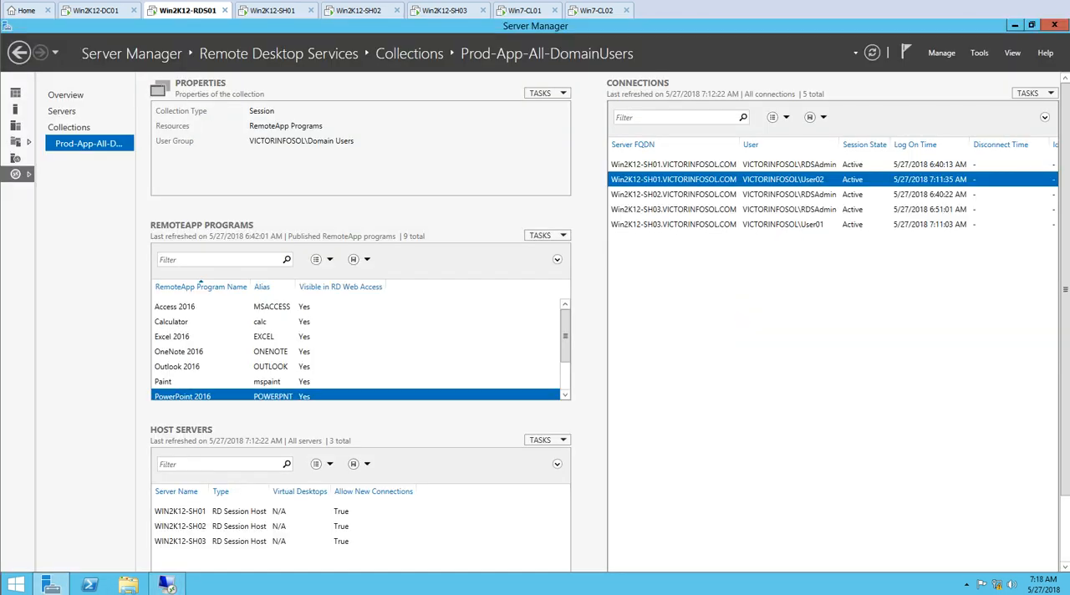
pyautogui.rightClick(738, 180)
pyautogui.click(769, 215)
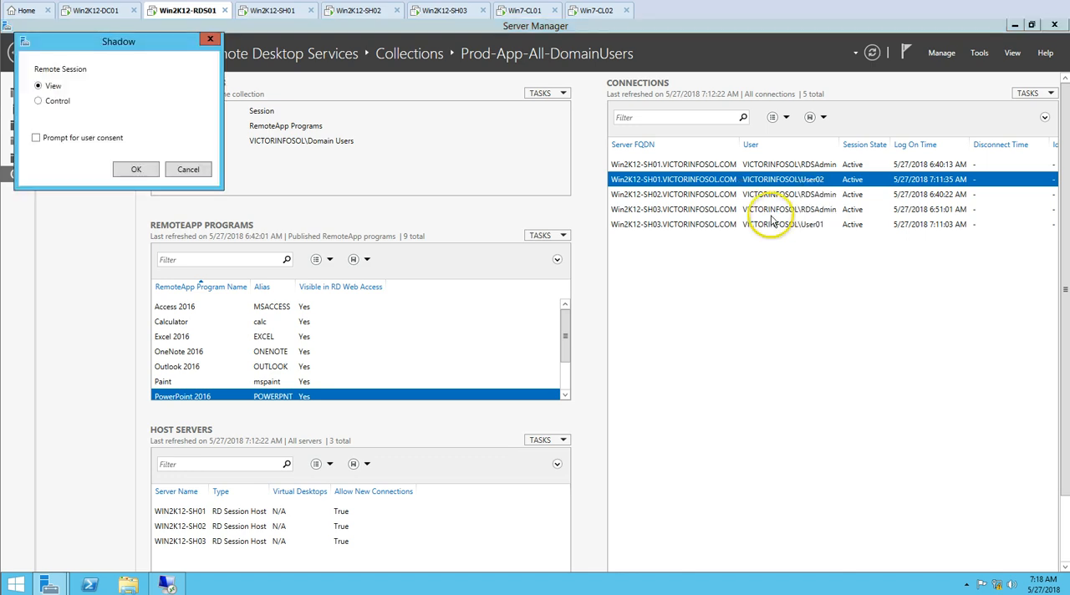
pyautogui.click(136, 170)
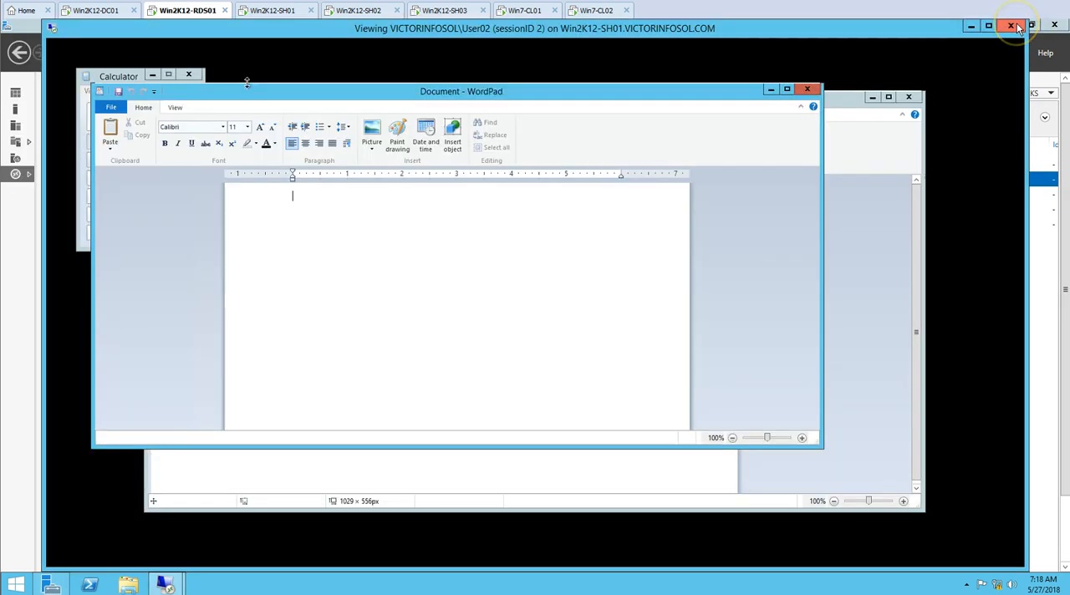
pyautogui.moveTo(915, 31); pyautogui.dragTo(891, 40)
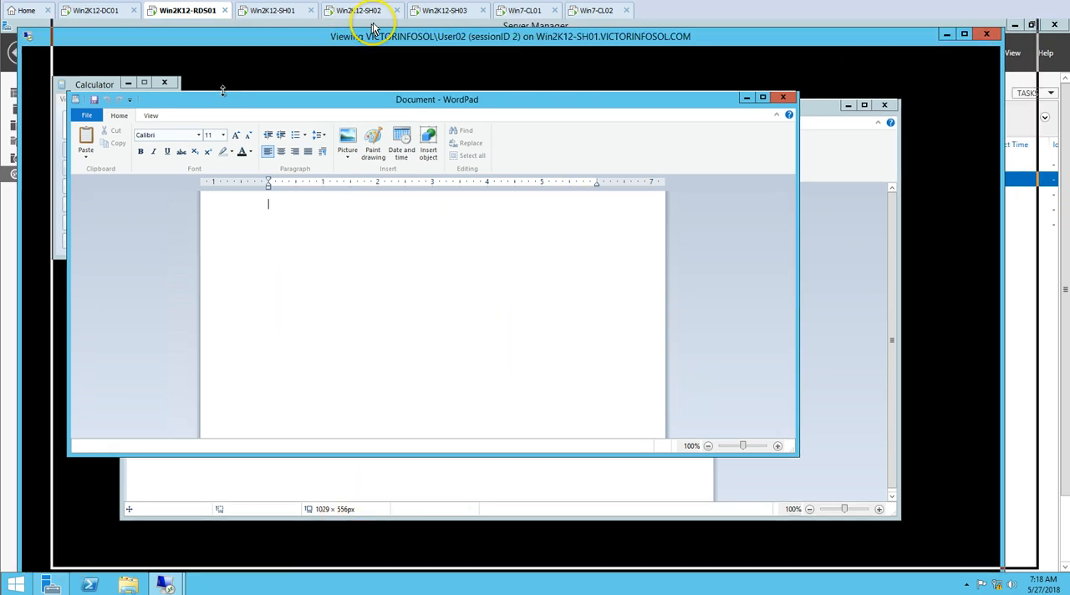
pyautogui.moveTo(337, 42); pyautogui.dragTo(372, 34)
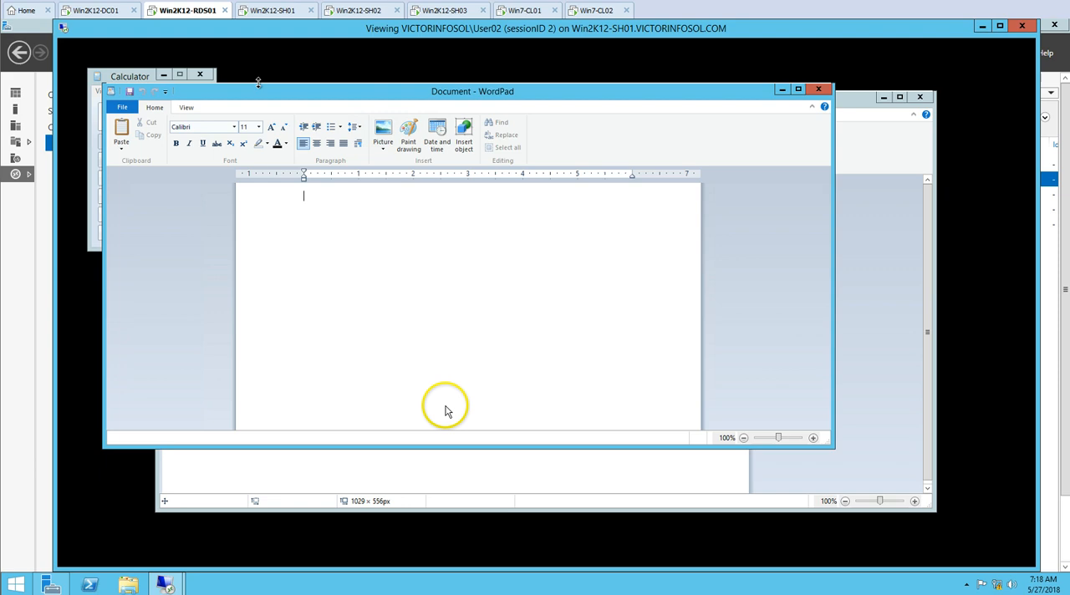
# Close the shadow viewing windows of User02's and User01's sessions
pyautogui.click(1022, 26)
pyautogui.click(167, 585)
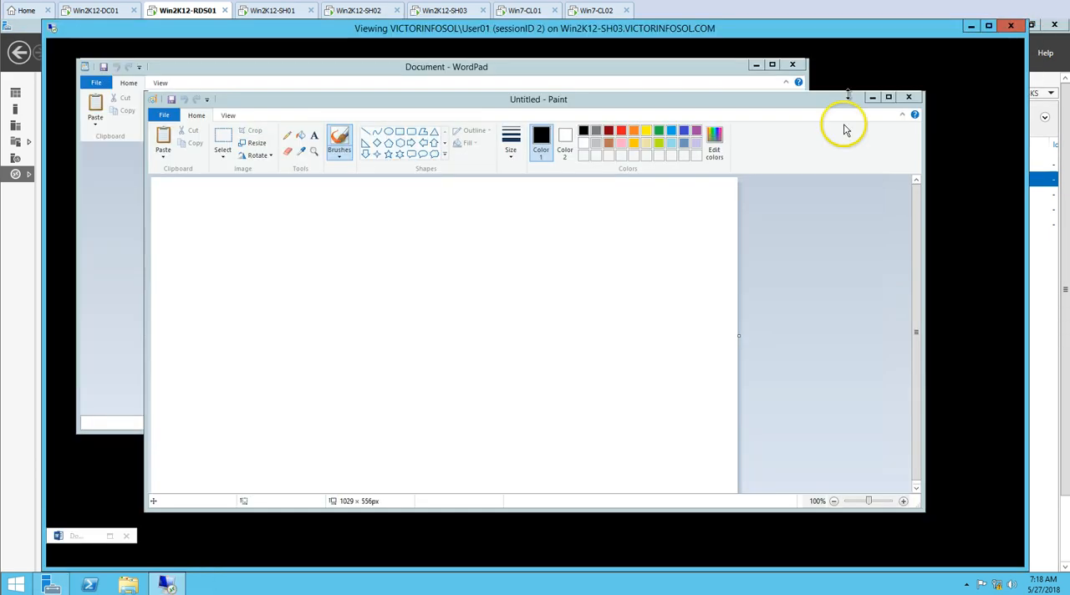
pyautogui.click(1015, 26)
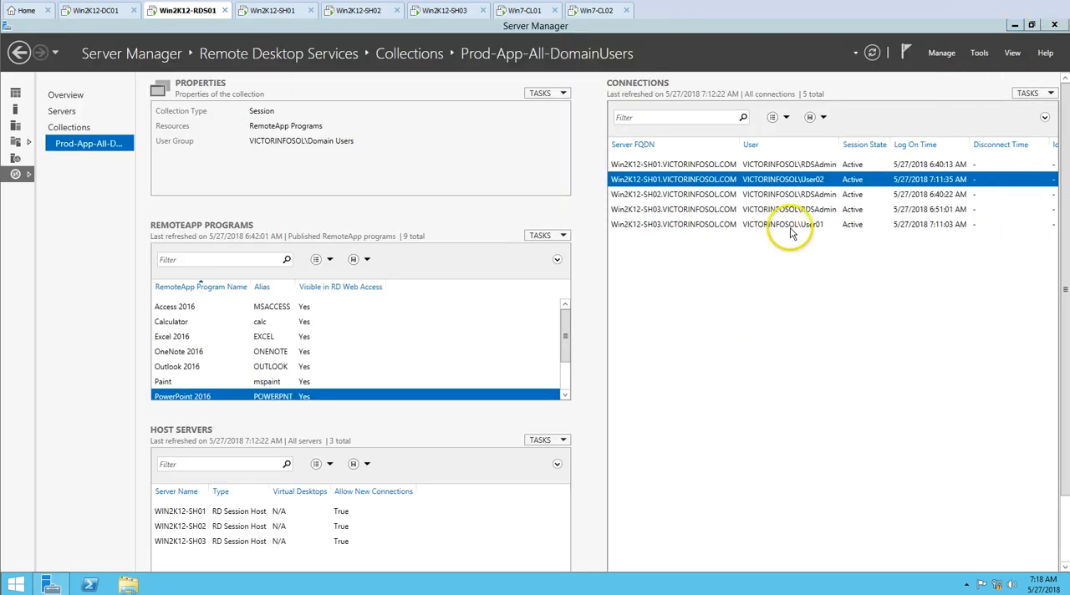
# Shadow User01's session on Win2K12-SH03 in Control mode with the user consent prompt disabled
pyautogui.rightClick(789, 227)
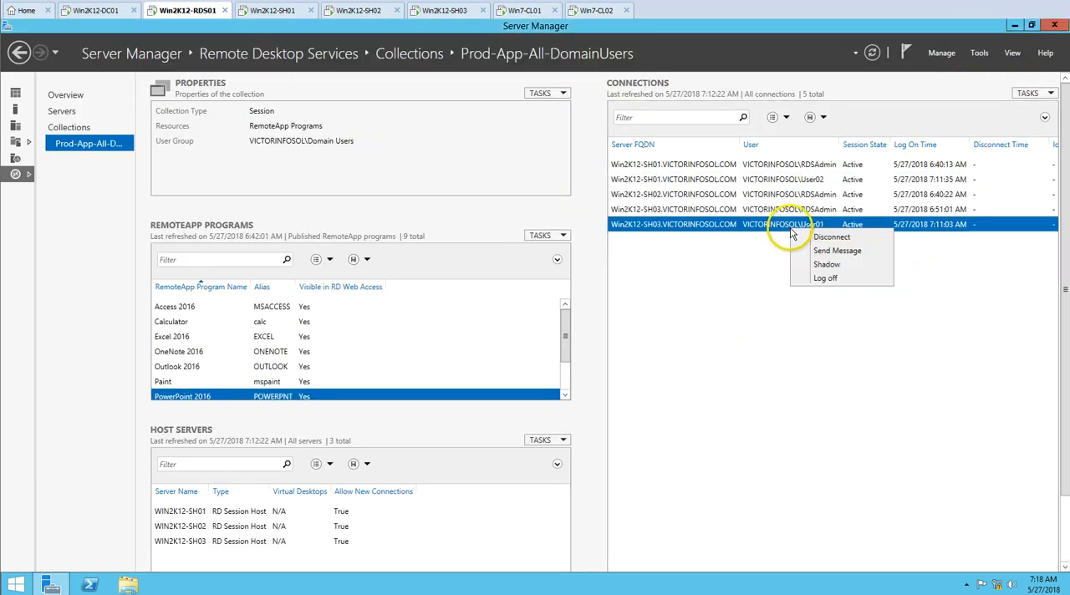
pyautogui.click(826, 264)
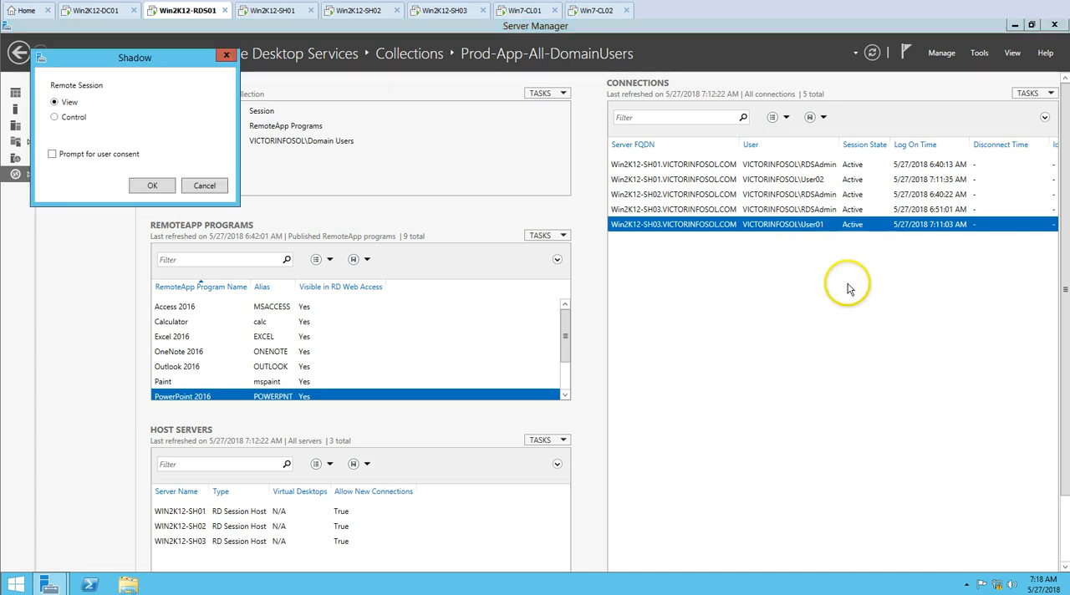
pyautogui.click(71, 120)
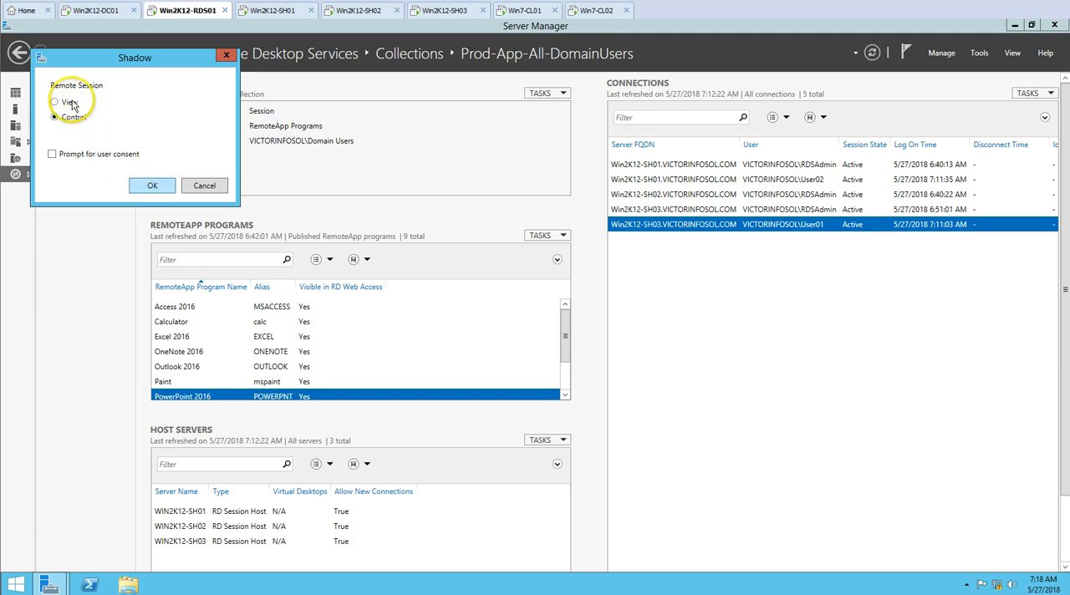
pyautogui.click(152, 185)
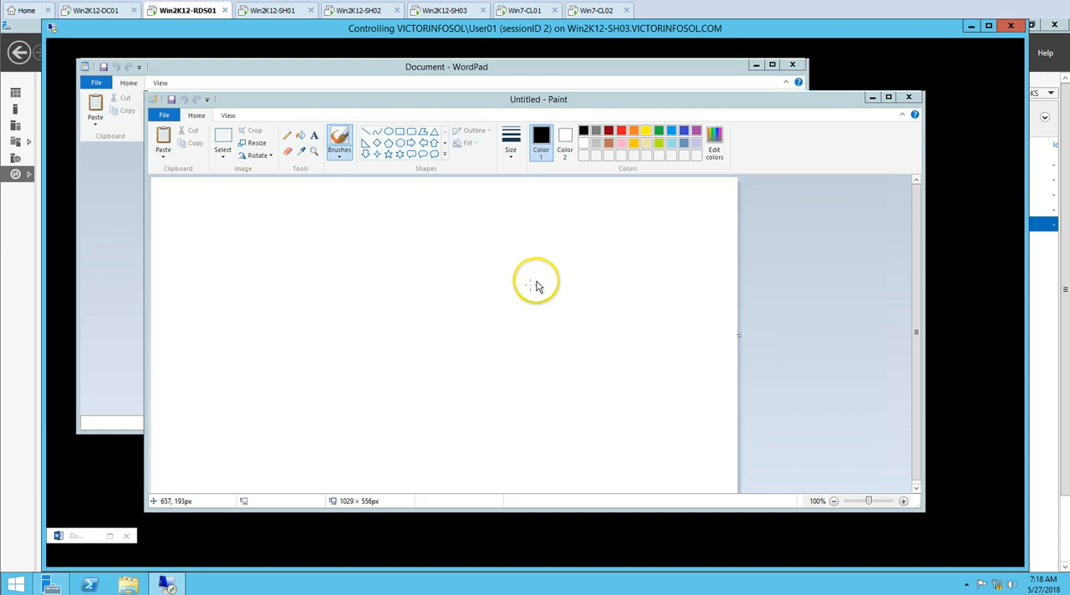
# In User01's controlled session, minimize WordPad and move the Paint window down to uncover the Calculator
pyautogui.click(129, 241)
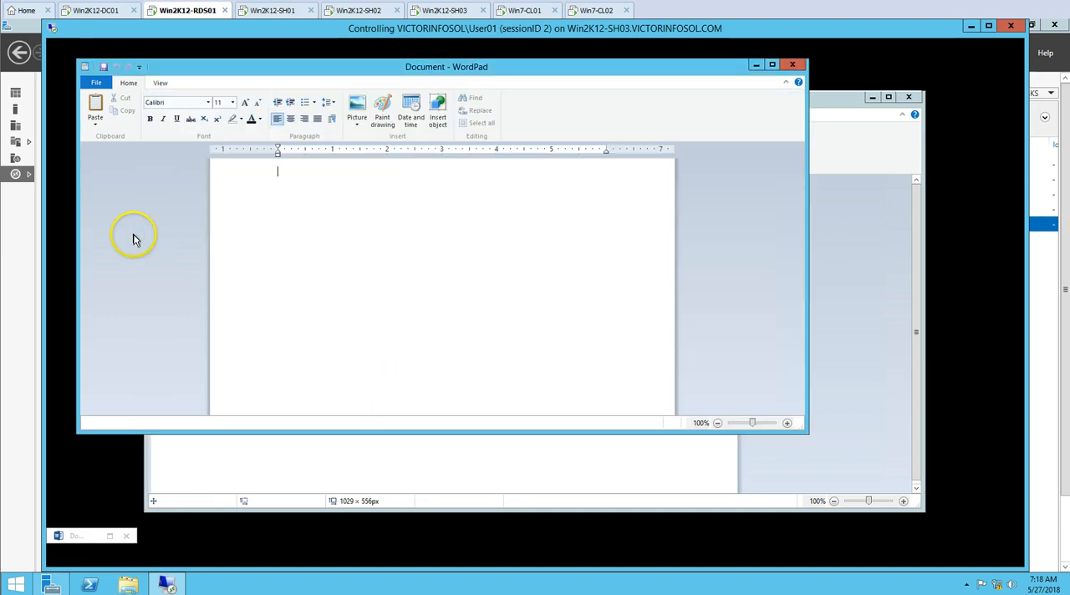
pyautogui.click(756, 65)
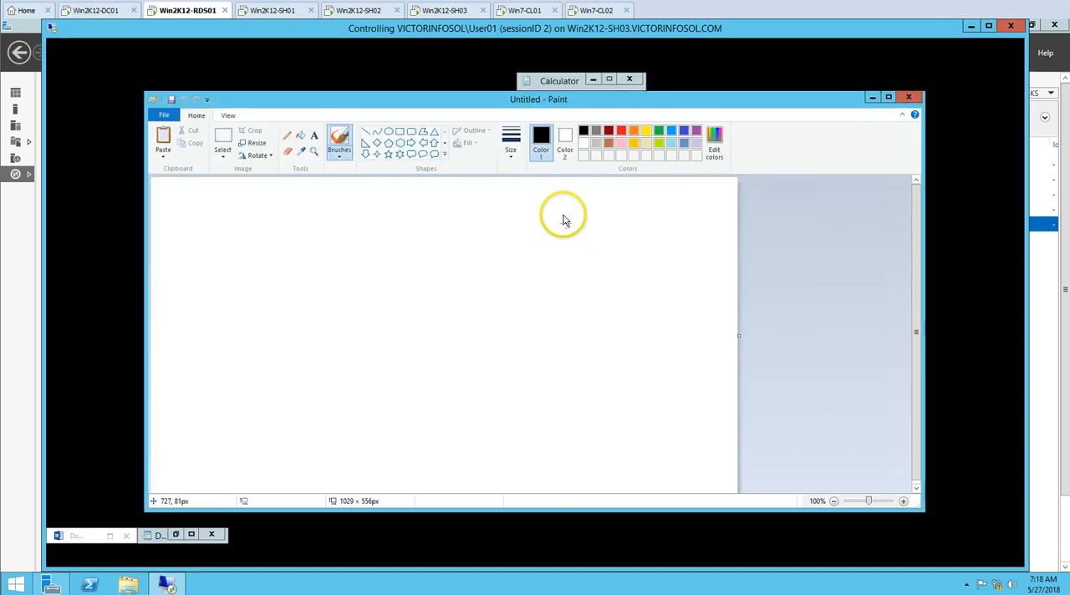
pyautogui.moveTo(610, 112)
pyautogui.mouseDown()
pyautogui.moveTo(674, 313)
pyautogui.moveTo(686, 239)
pyautogui.moveTo(668, 79)
pyautogui.moveTo(627, 158)
pyautogui.mouseUp()
pyautogui.click(602, 107)
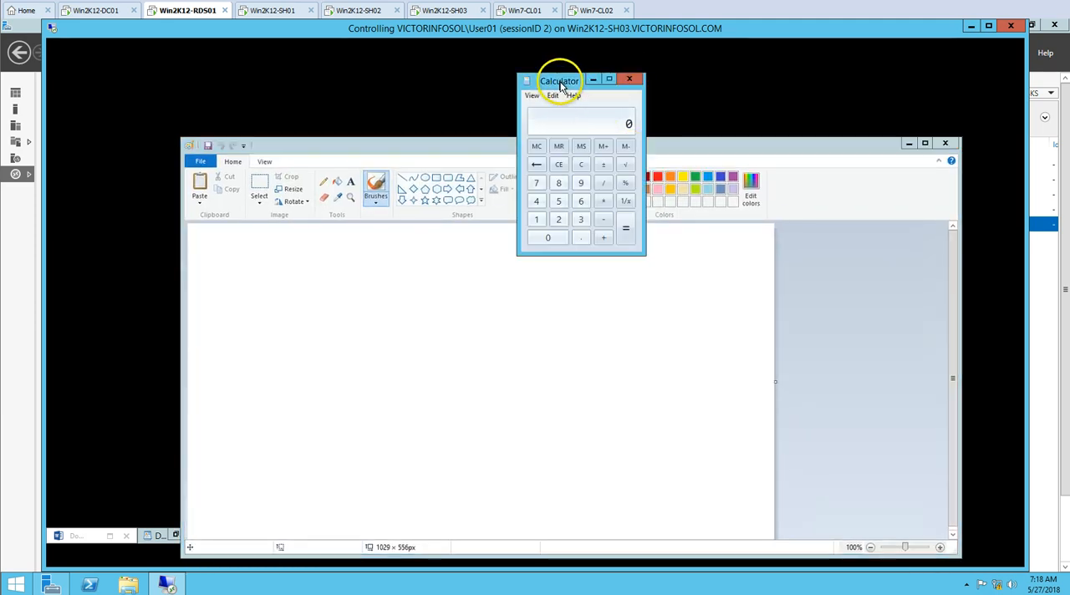
# Enter 9 and a decimal point in User01's Calculator, and move the Paint window back up over it
pyautogui.click(580, 186)
pyautogui.click(580, 238)
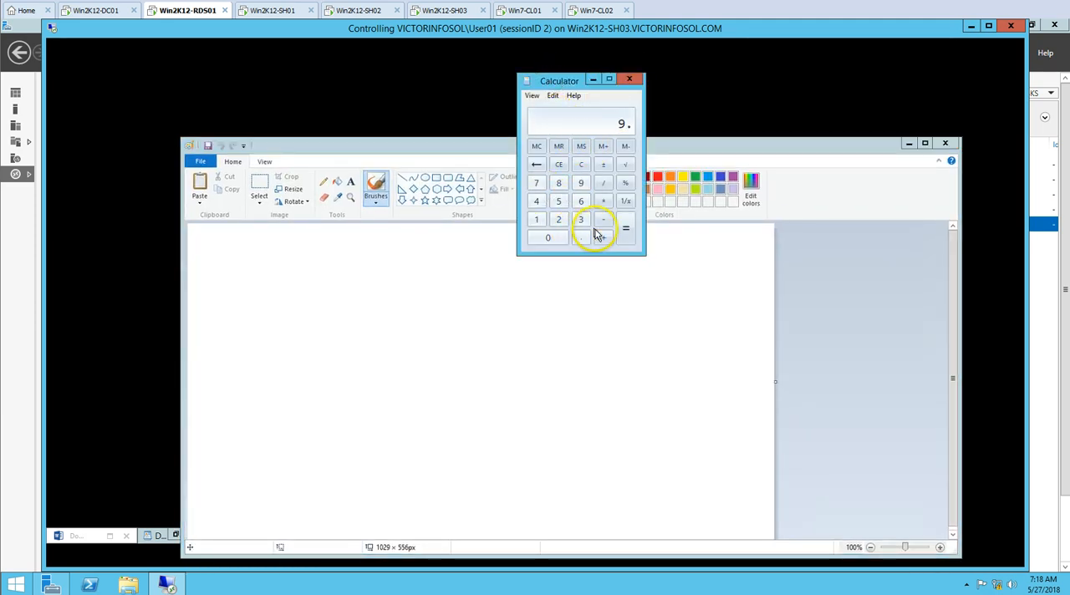
pyautogui.moveTo(420, 149)
pyautogui.mouseDown()
pyautogui.moveTo(437, 76)
pyautogui.moveTo(396, 41)
pyautogui.moveTo(405, 72)
pyautogui.mouseUp()
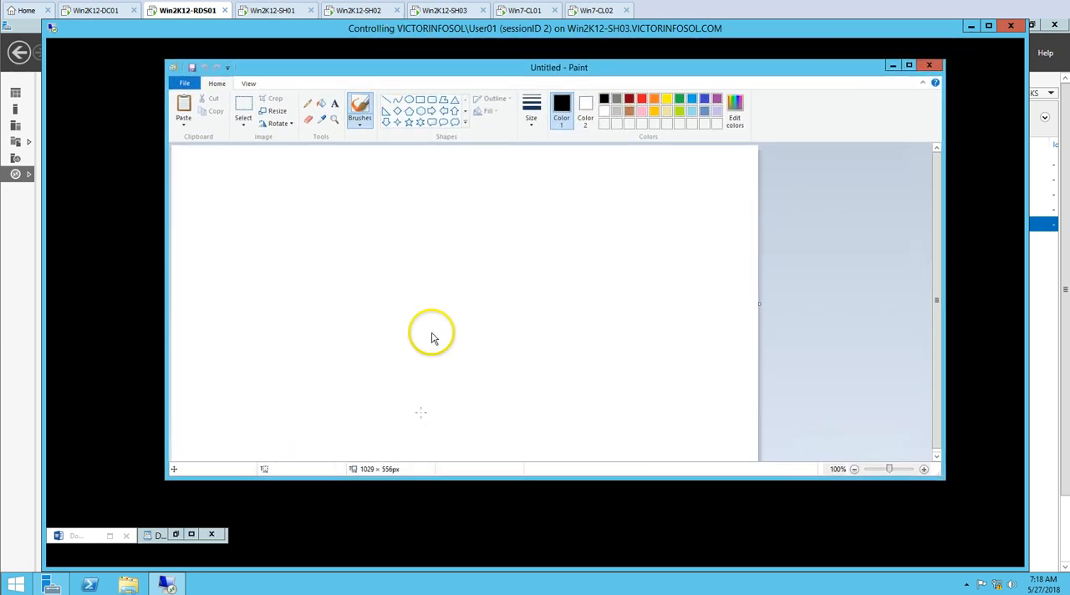
# Check the moved windows on Win7-CL01, and review the RemoteApp programs list on Win2K12-RDS01 before restoring the shadow window
pyautogui.click(529, 11)
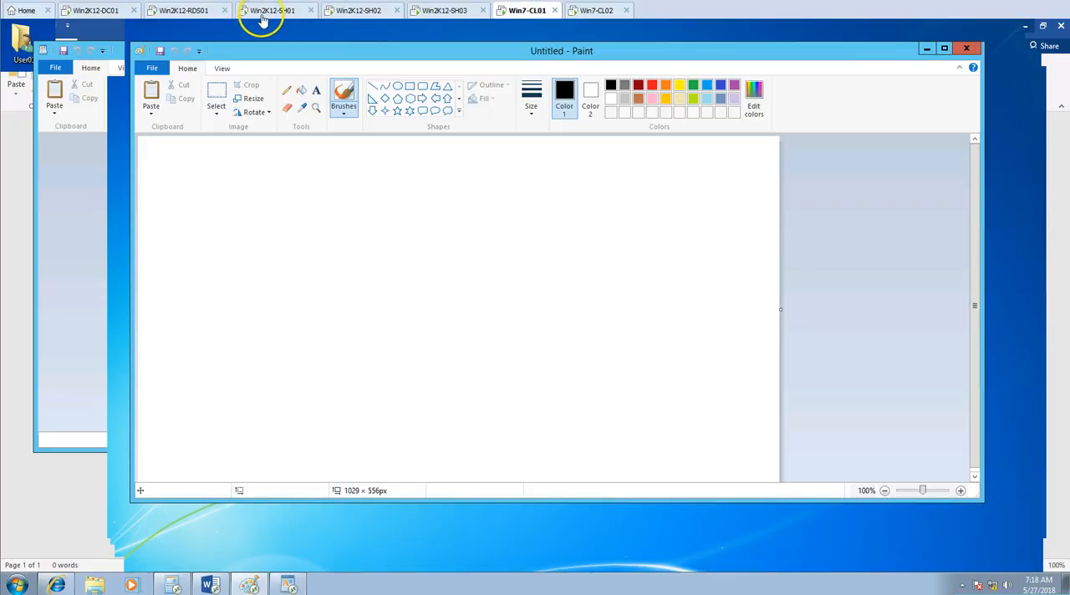
pyautogui.click(209, 14)
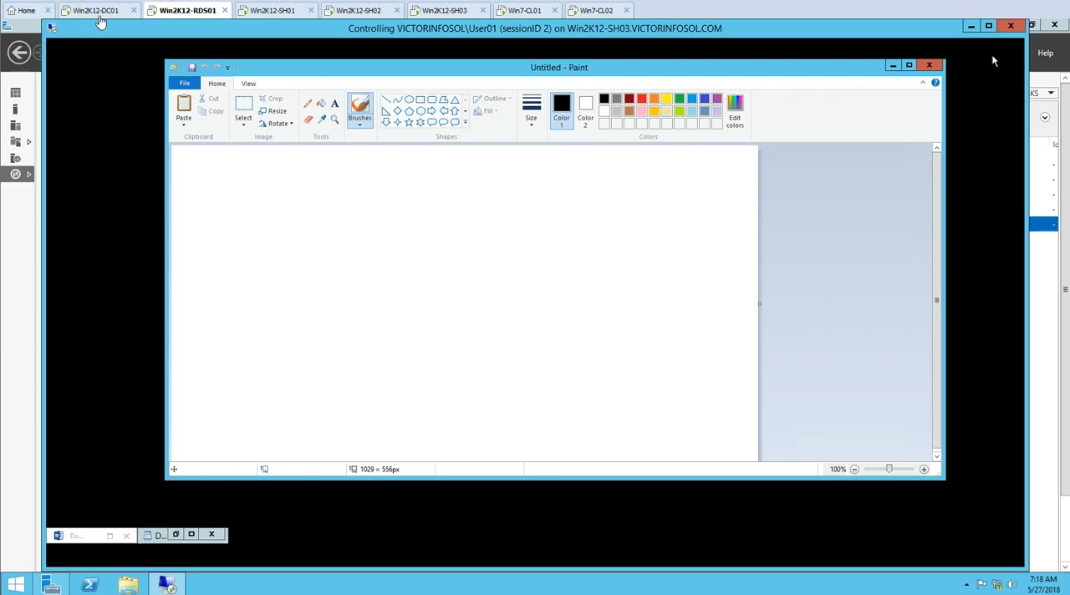
pyautogui.click(971, 27)
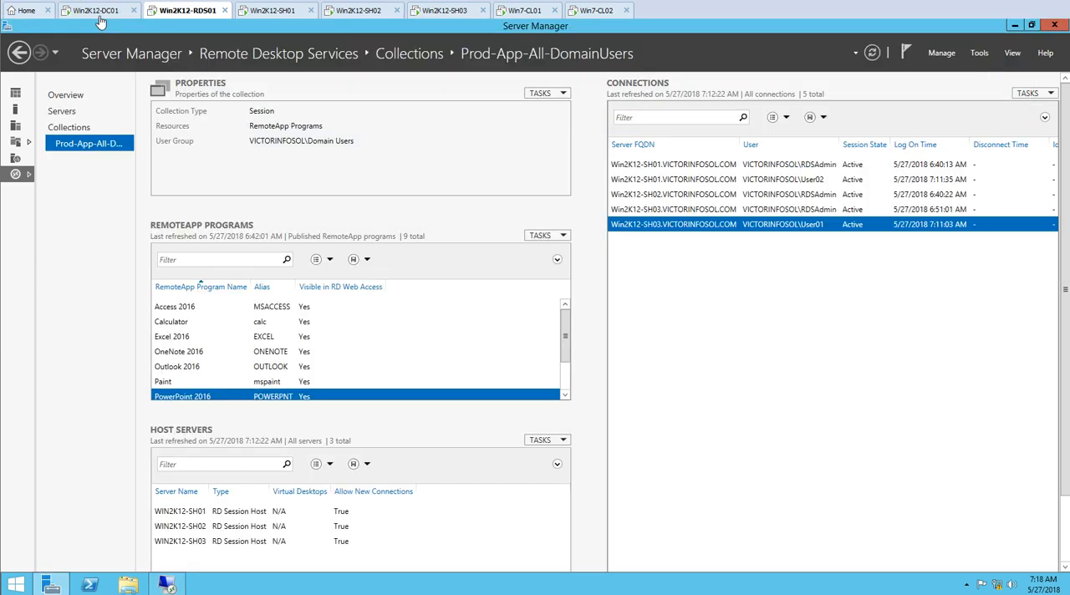
pyautogui.click(565, 378)
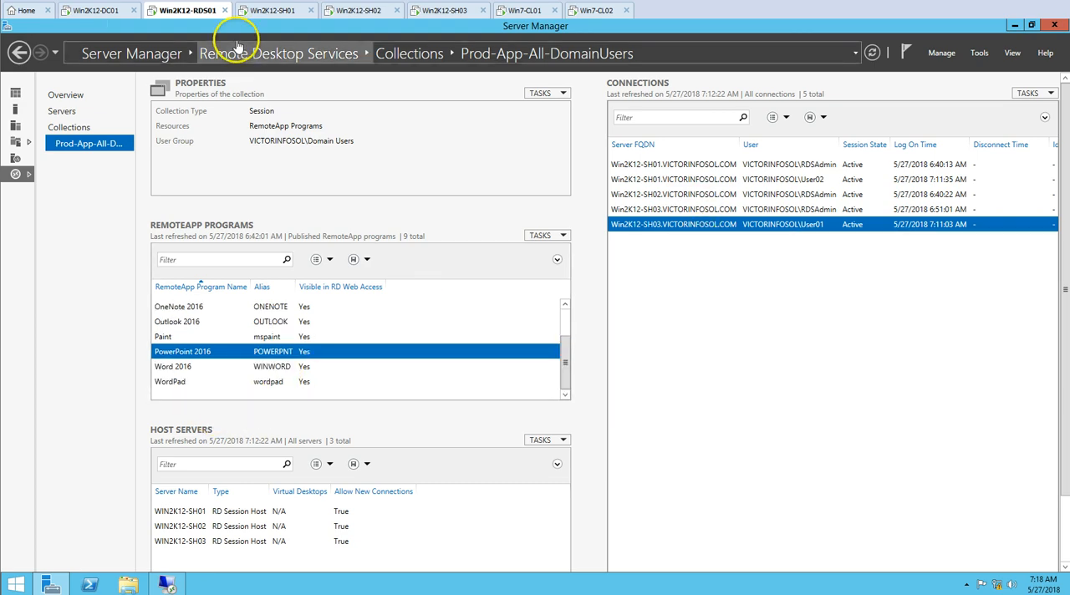
pyautogui.click(182, 584)
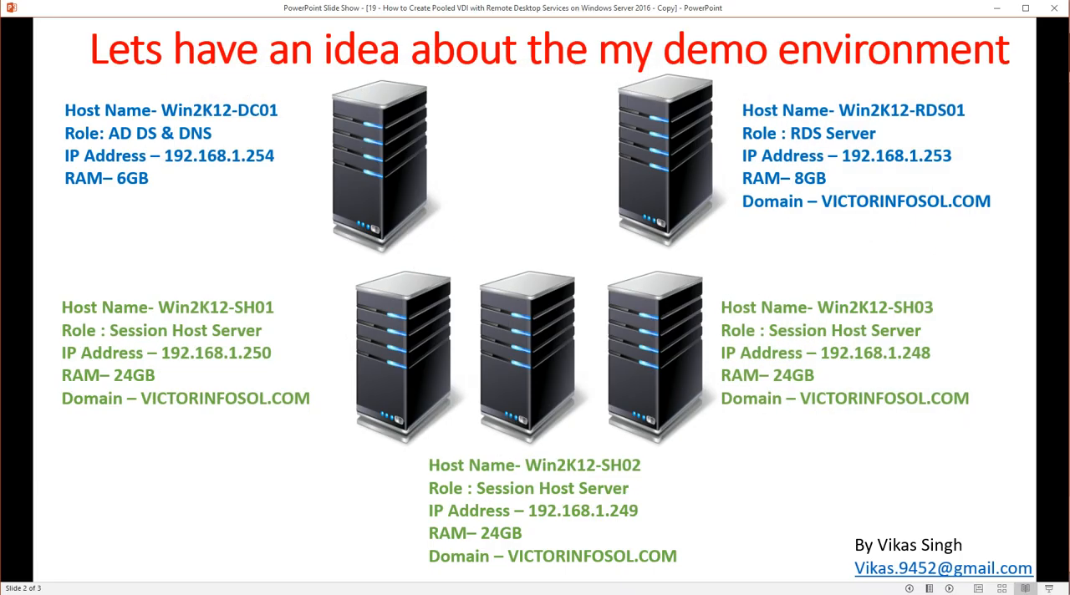
# Switch to the PowerPoint slide show and advance from the title slide to the closing slide
pyautogui.click(909, 589)
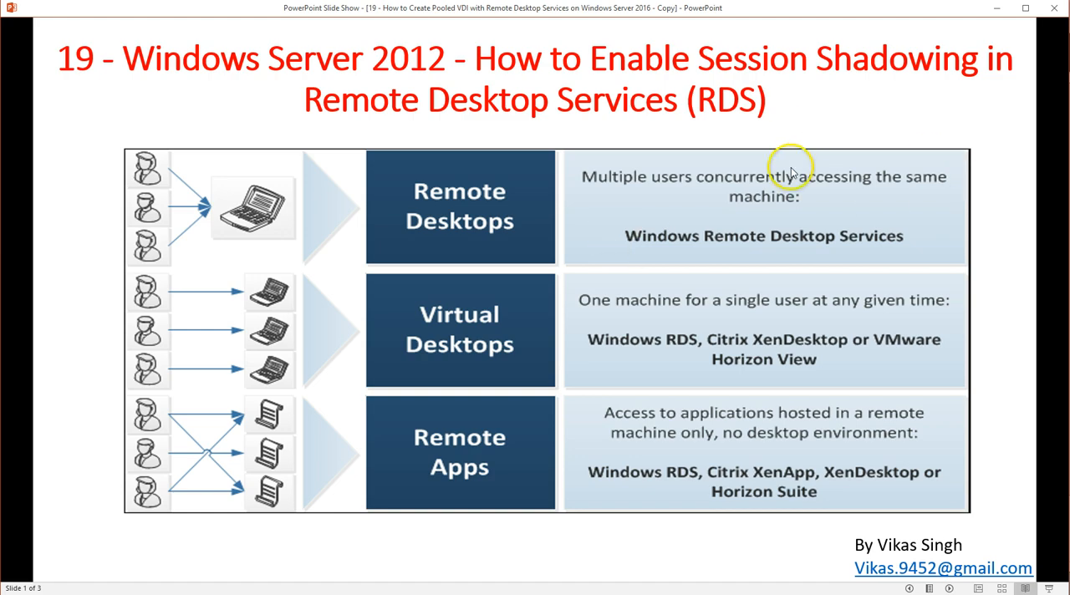
pyautogui.click(950, 588)
pyautogui.click(950, 589)
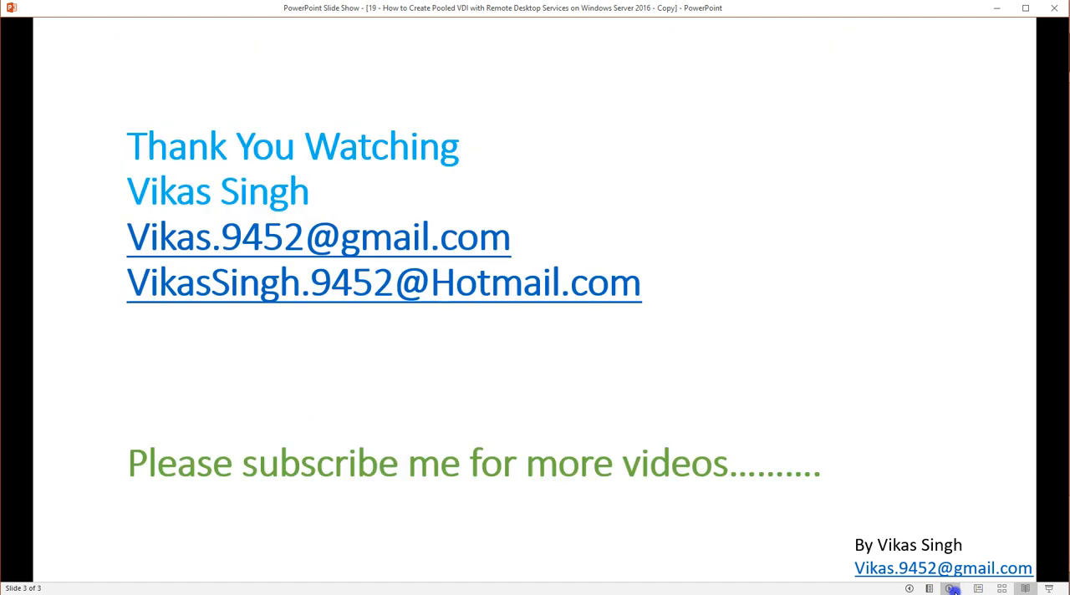